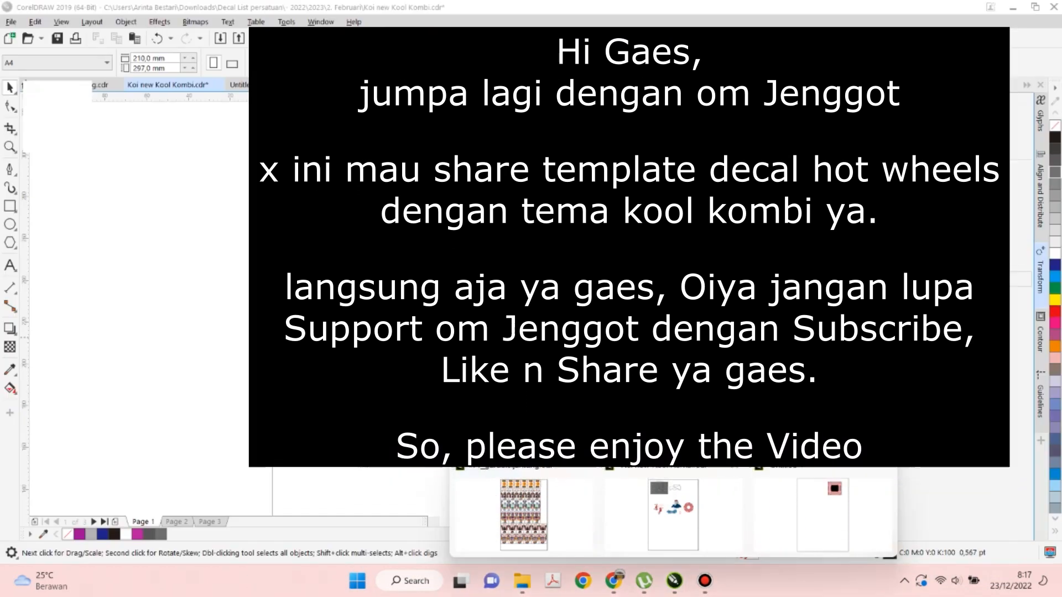
Examine the decal artwork on the page: both koi, the cherry blossoms, waves, mountain, red stamp and sunburst.
click(674, 498)
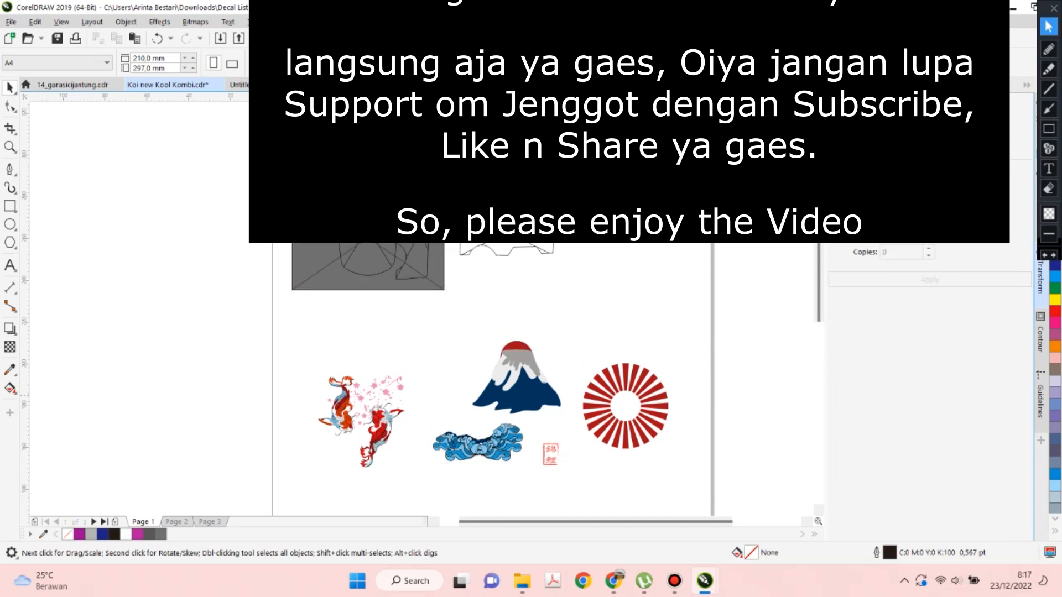
click(343, 407)
click(358, 386)
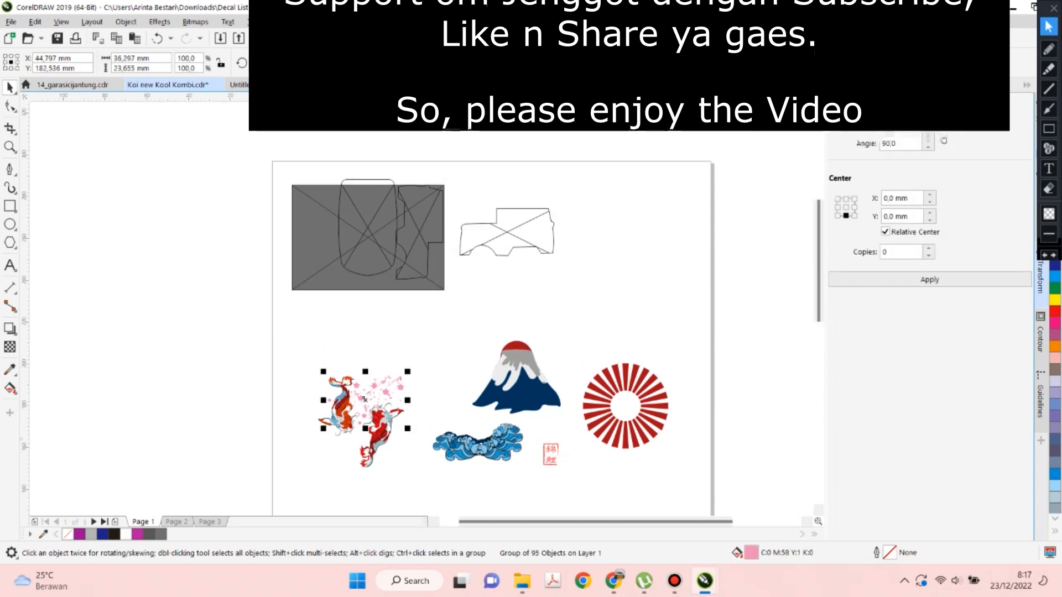
click(380, 427)
key(z)
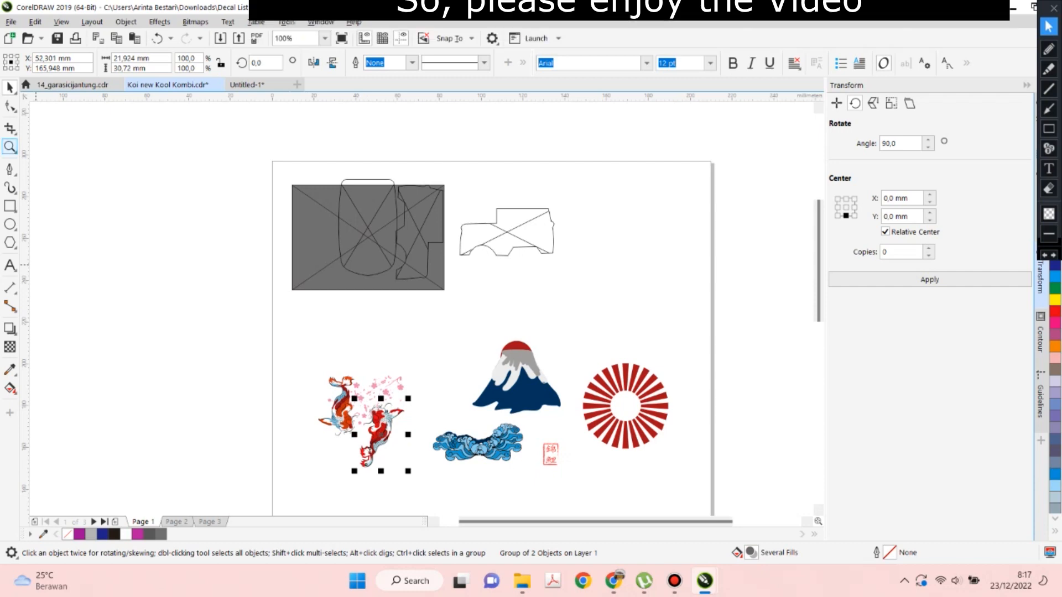
drag(270, 318, 699, 503)
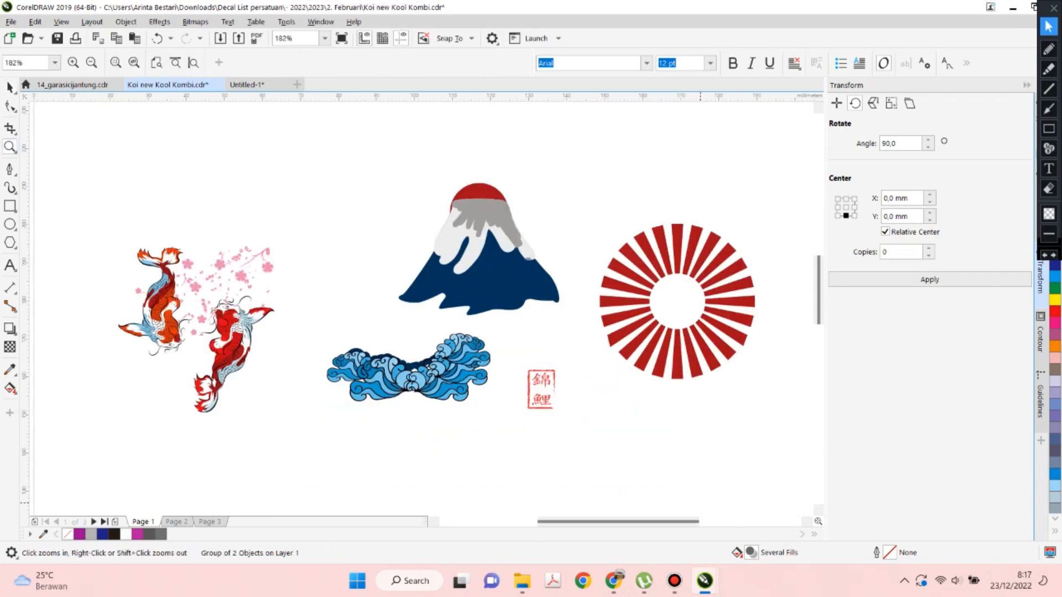
click(10, 87)
click(161, 296)
click(222, 263)
click(239, 342)
click(354, 360)
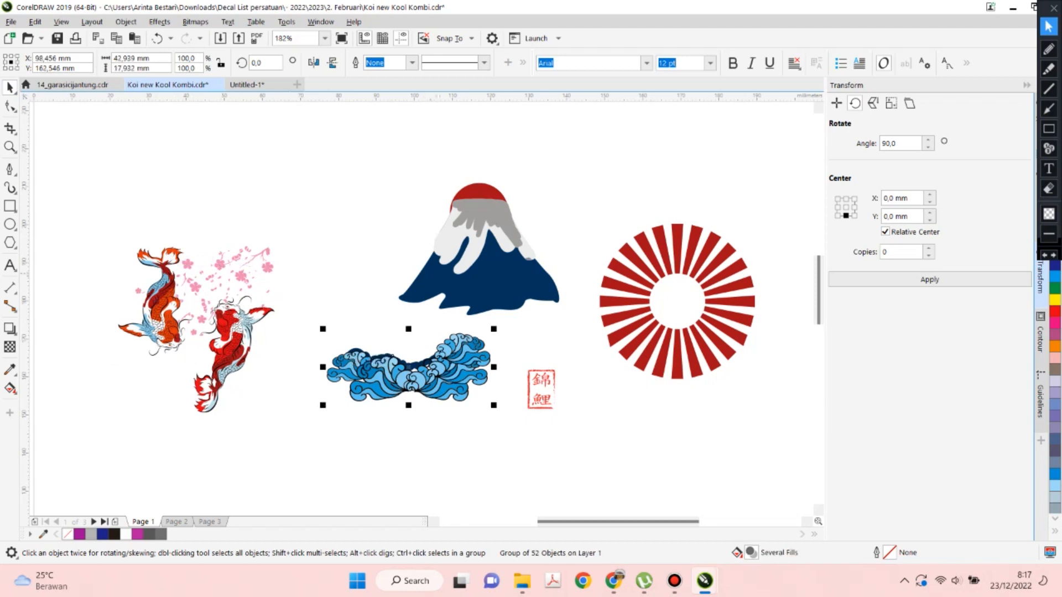
click(525, 249)
click(550, 398)
click(613, 330)
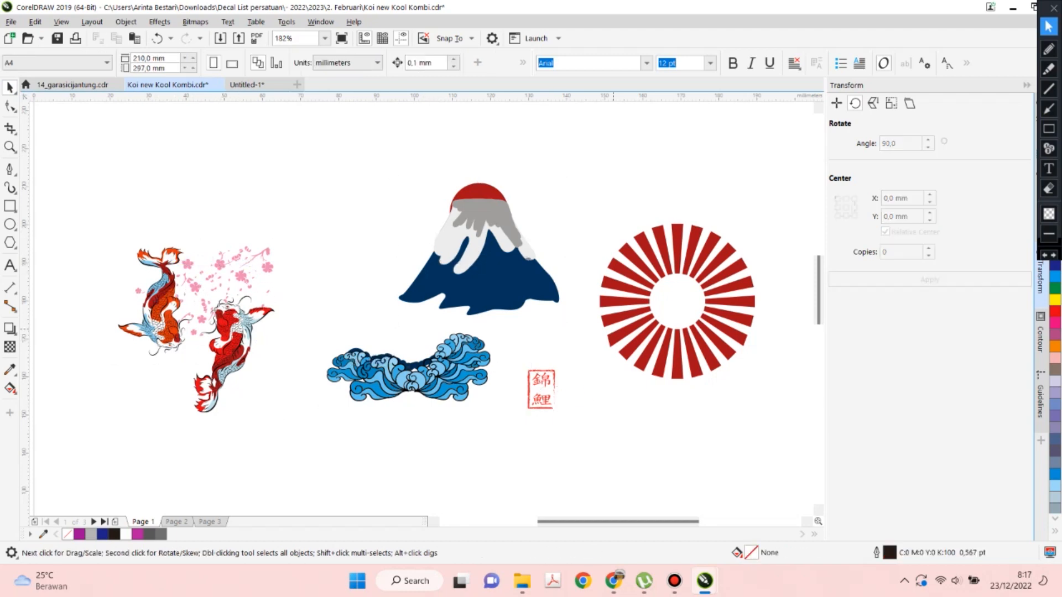
click(644, 313)
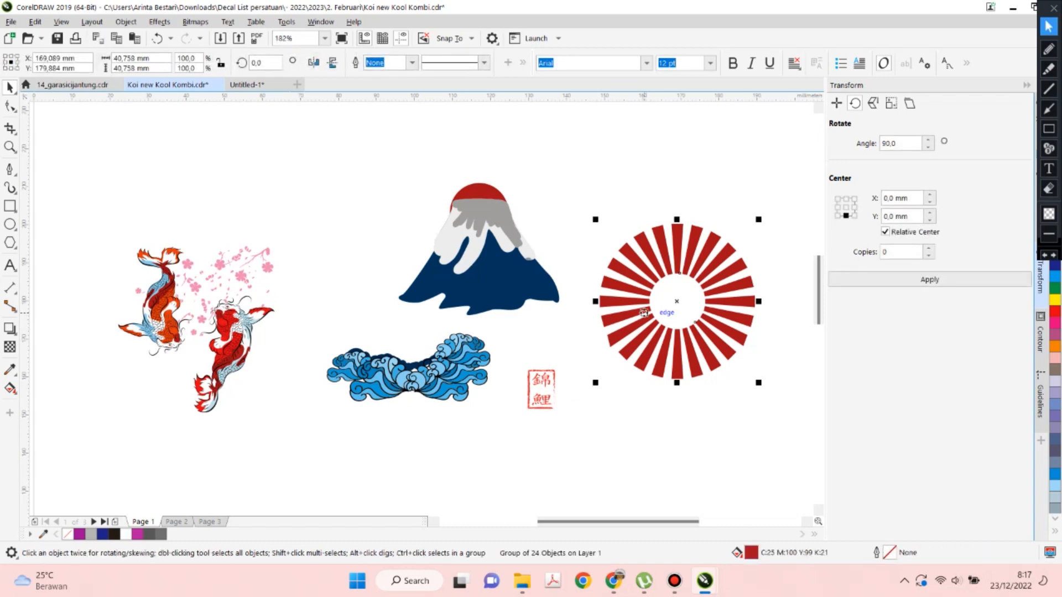
scroll(644, 313, down, 2)
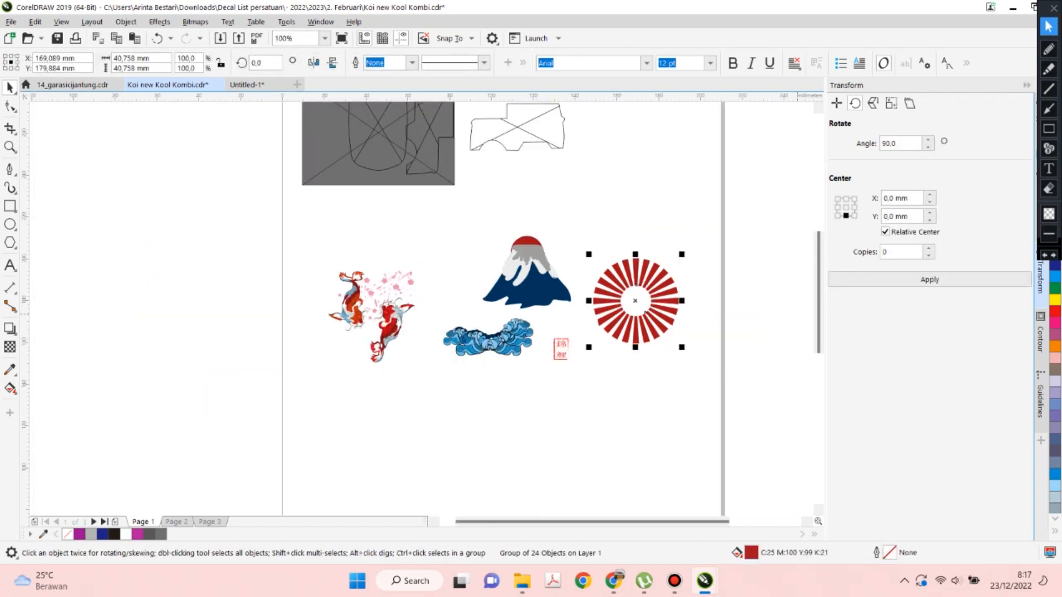
scroll(644, 313, up, 3)
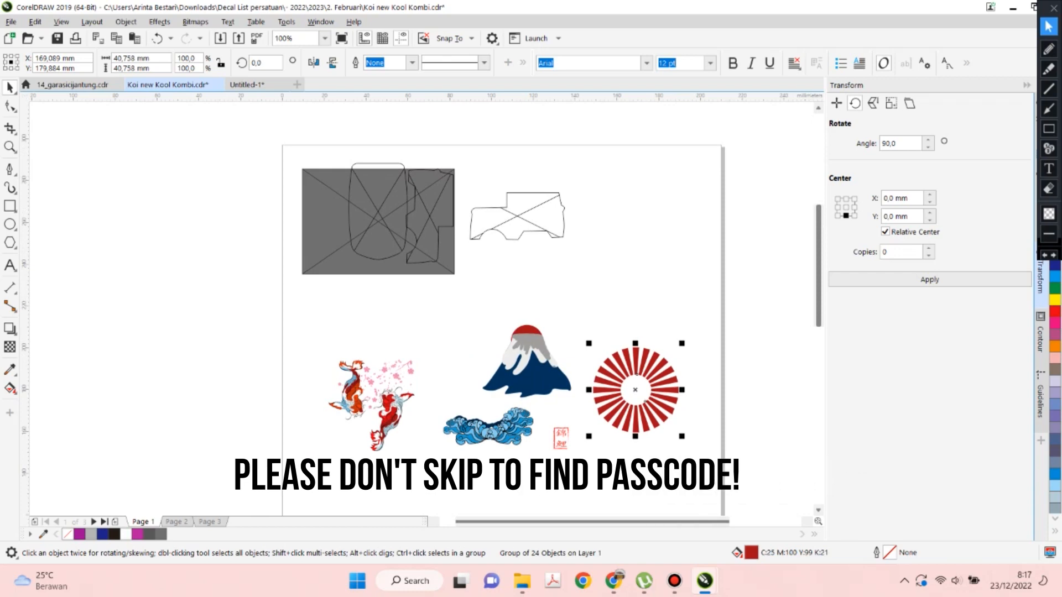
key(Escape)
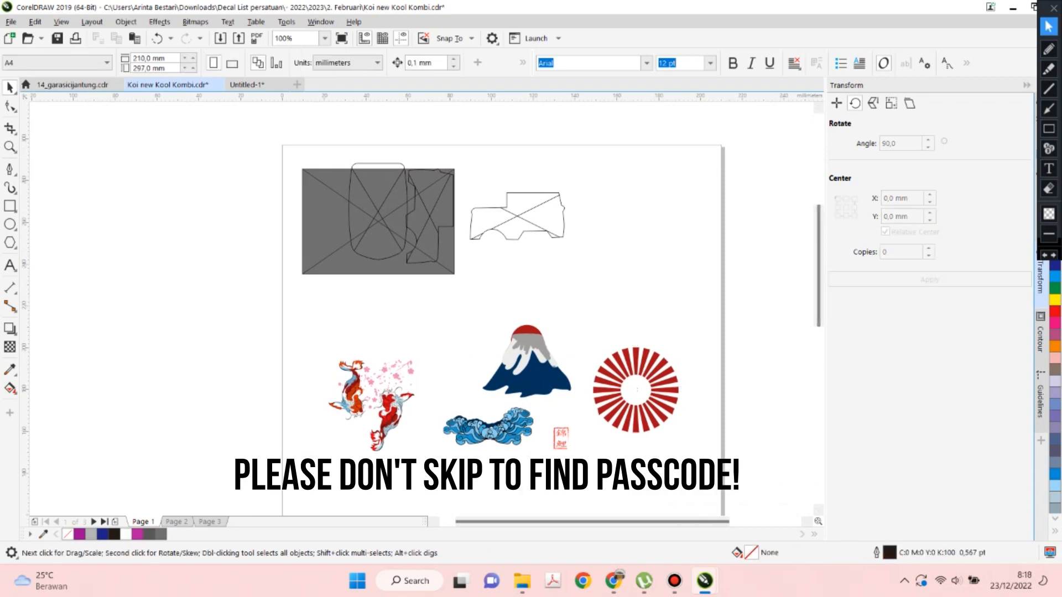
Circle the van templates and the artwork group in red on-screen ink, and erase the marks.
mouse_move(569, 139)
mouse_down()
mouse_move(356, 118)
mouse_move(349, 289)
mouse_move(559, 235)
mouse_up()
mouse_move(650, 303)
mouse_down()
mouse_move(517, 299)
mouse_move(347, 424)
mouse_move(623, 451)
mouse_move(663, 304)
mouse_up()
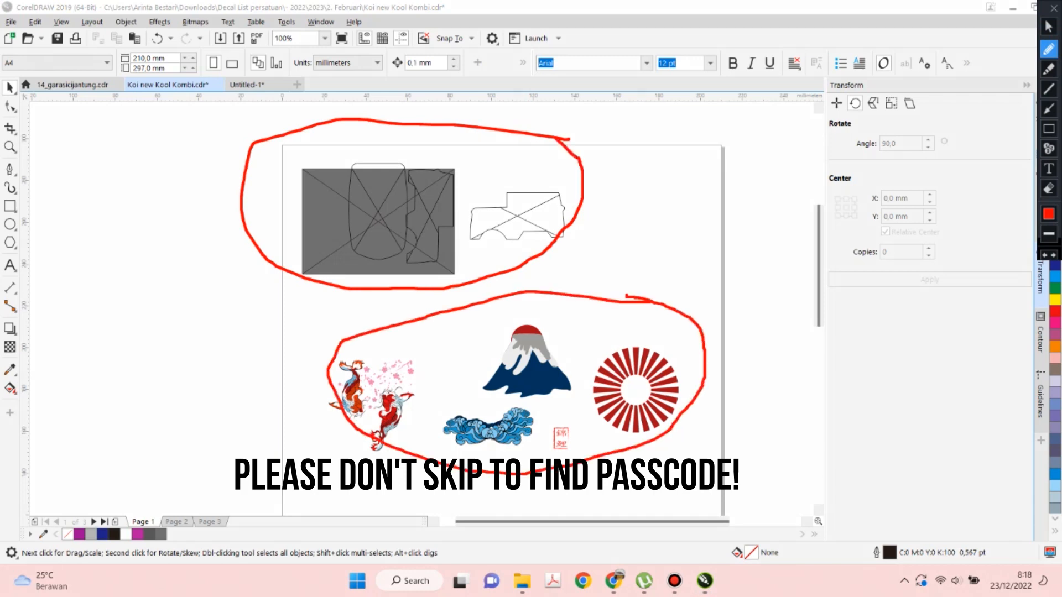
click(1048, 27)
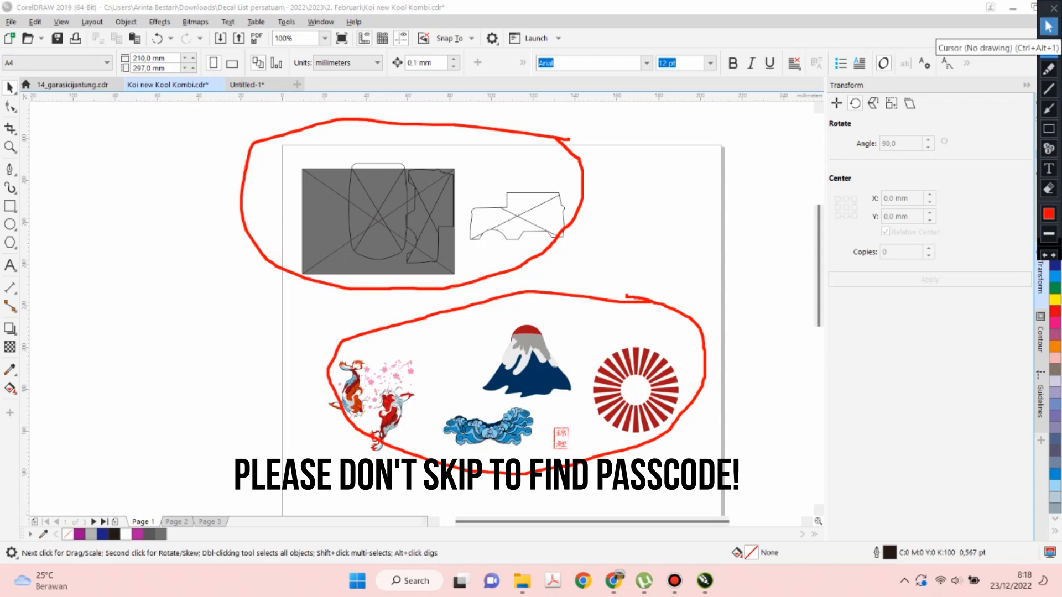
click(1049, 189)
mouse_move(761, 478)
mouse_down()
mouse_move(548, 385)
mouse_move(193, 125)
mouse_move(184, 107)
mouse_up()
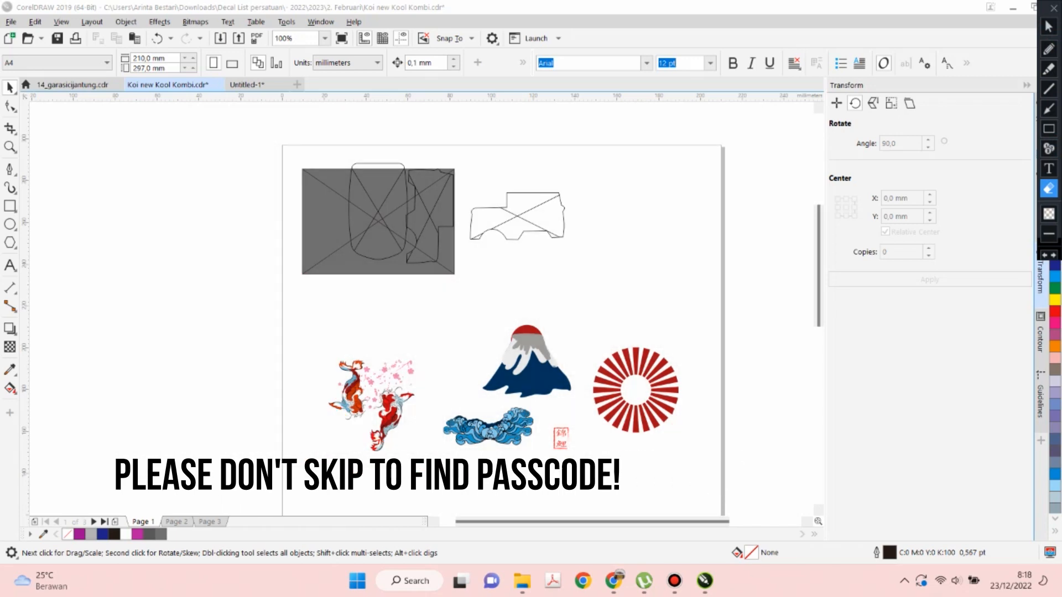
click(1049, 26)
click(768, 193)
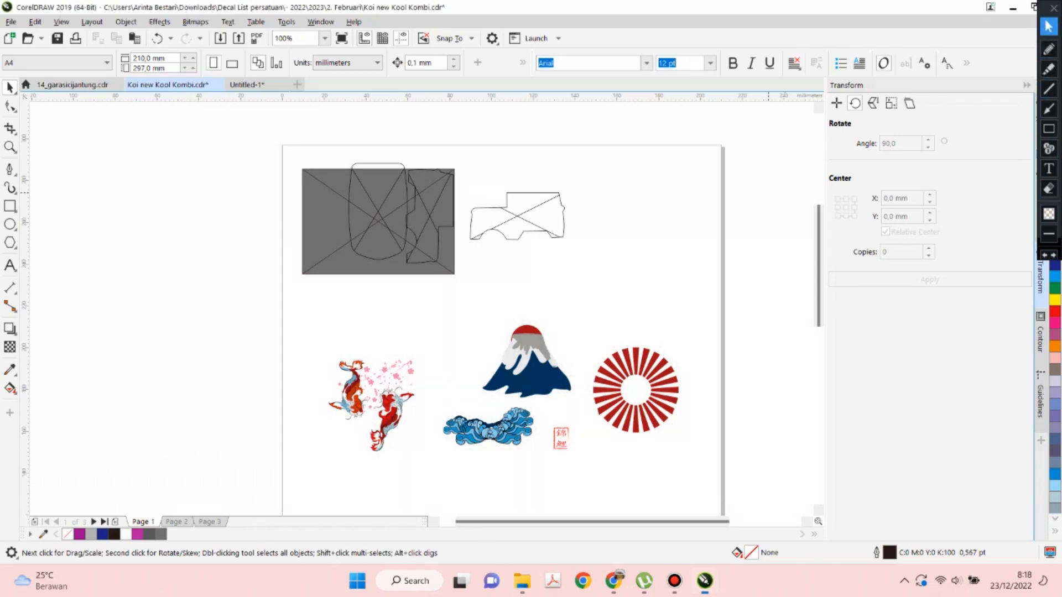
Fill the van side template with the 70% black grey sampled from the neighbouring rectangle.
click(508, 220)
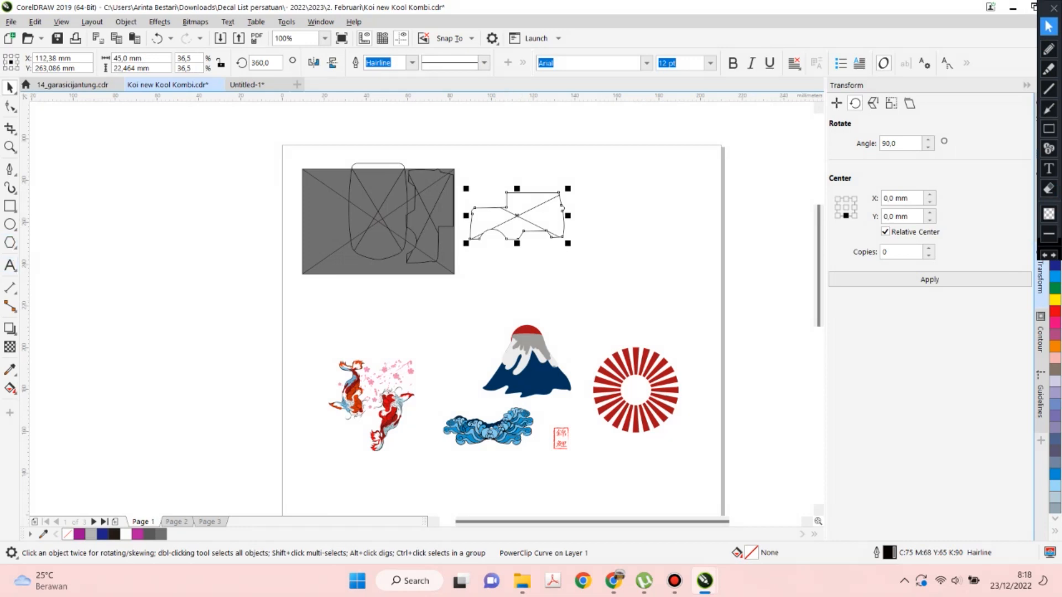
click(338, 269)
click(531, 218)
key(space)
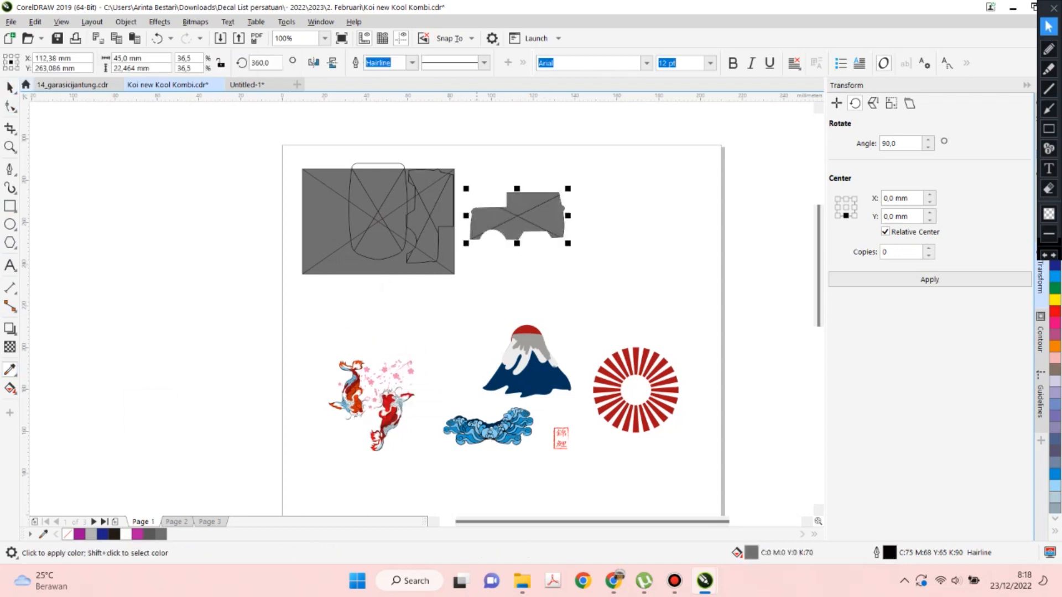
Move the red sunburst over the tall rear part of the van side template and PowerClip it inside the template.
drag(609, 367, 588, 199)
scroll(486, 196, up, 1)
drag(738, 211, 572, 189)
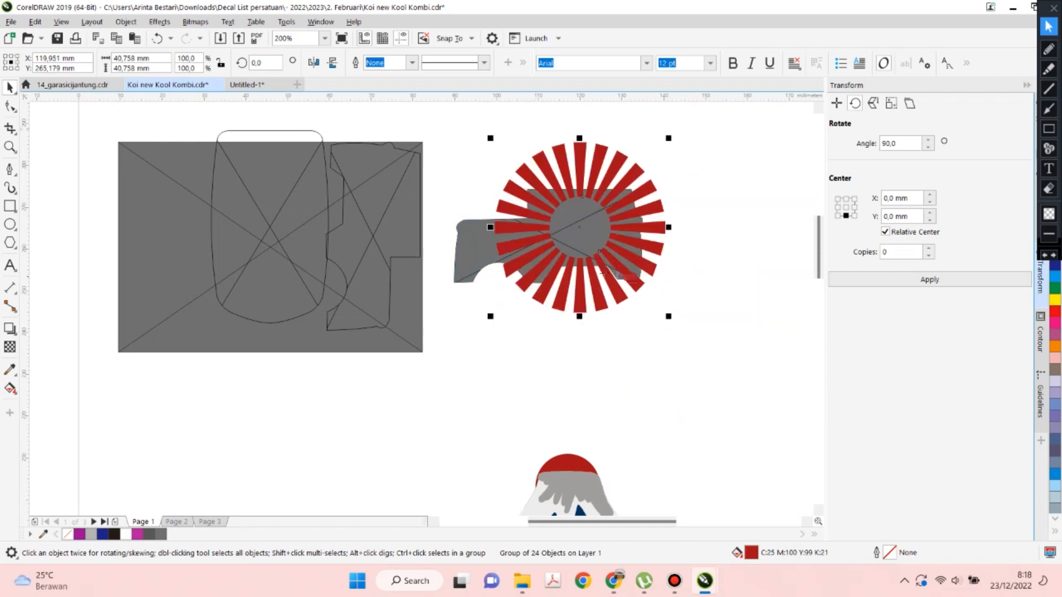
click(126, 23)
mouse_move(149, 70)
click(341, 71)
click(481, 249)
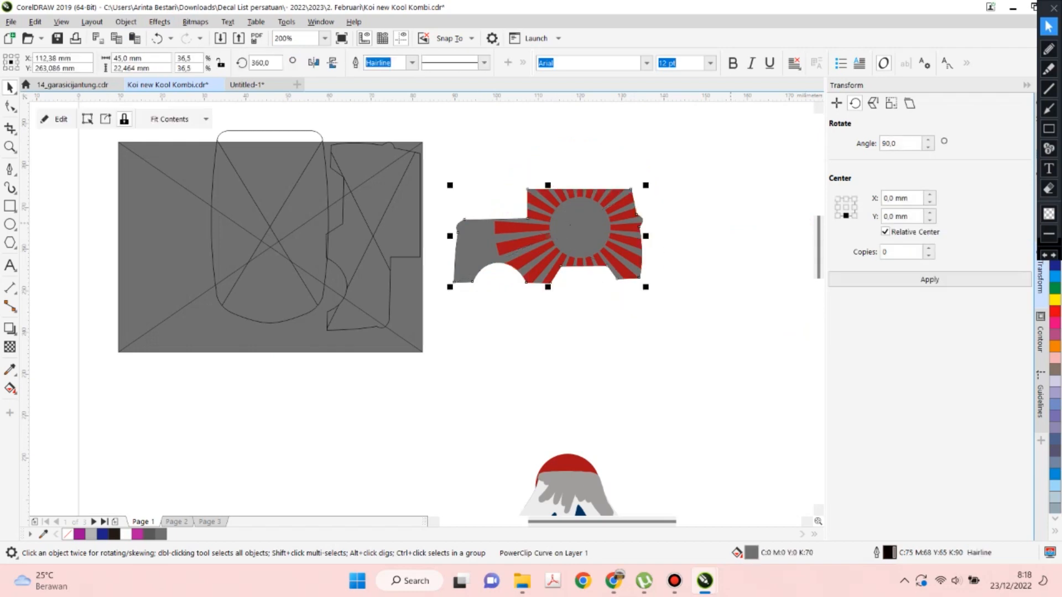
Move the mountain artwork over the sunburst's centre on the van side and scale it to 68.3%, about 29 mm wide.
scroll(659, 216, down, 1)
drag(630, 380, 636, 249)
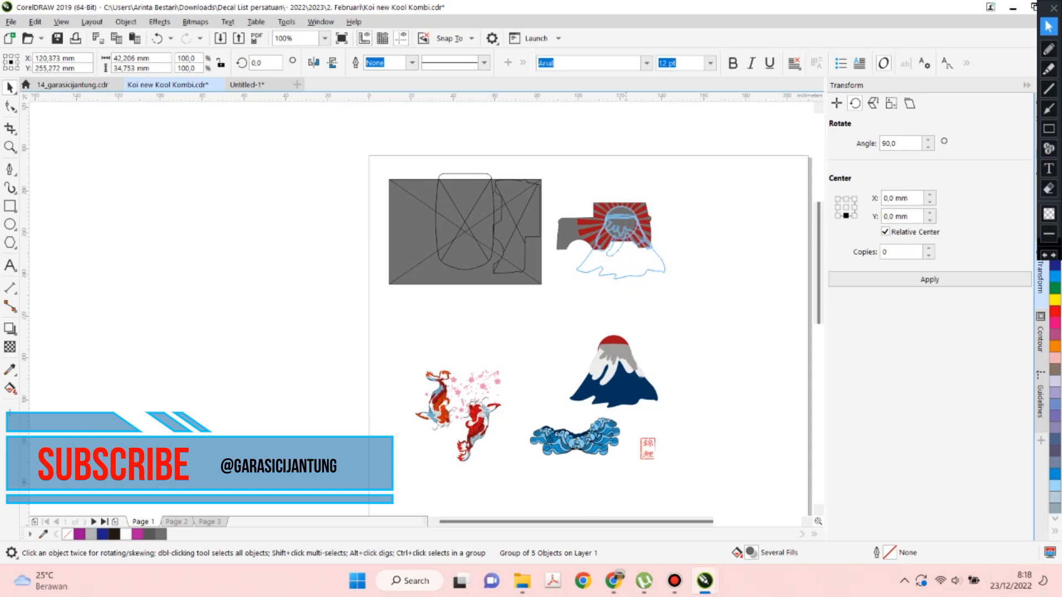
scroll(619, 202, up, 1)
drag(714, 358, 656, 310)
scroll(626, 238, up, 1)
mouse_move(621, 267)
mouse_down()
mouse_move(663, 271)
mouse_move(621, 255)
mouse_move(633, 257)
mouse_move(611, 271)
mouse_up()
Nudge the mountain slightly right and down to align its red summit with the sunburst's centre.
key(Right)
key(Right)
key(Right)
key(Left)
key(Down)
key(Down)
key(Down)
key(Down)
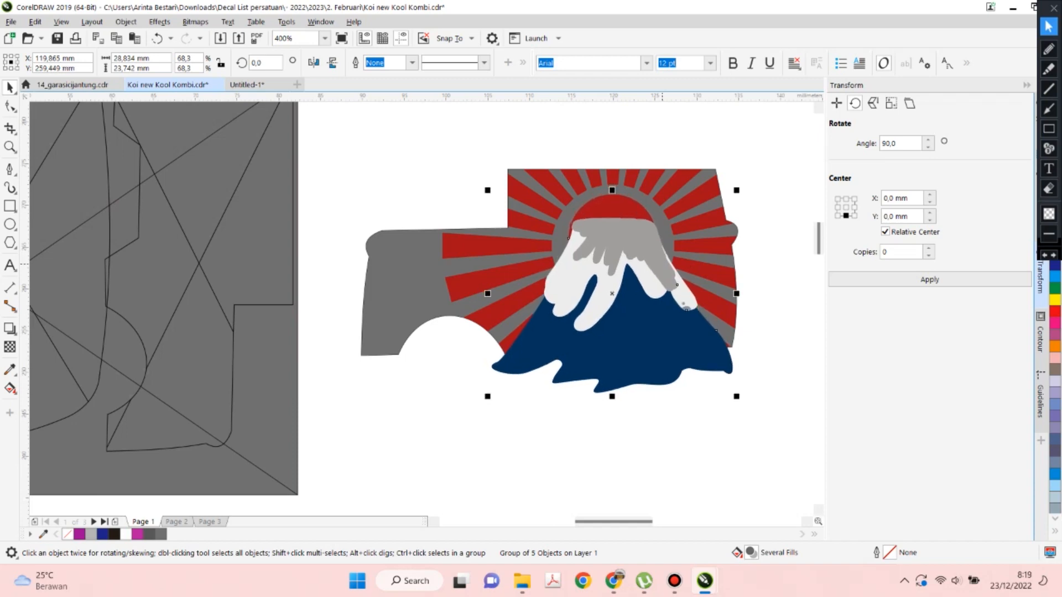
PowerClip the mountain artwork inside the van side template.
click(126, 22)
mouse_move(147, 70)
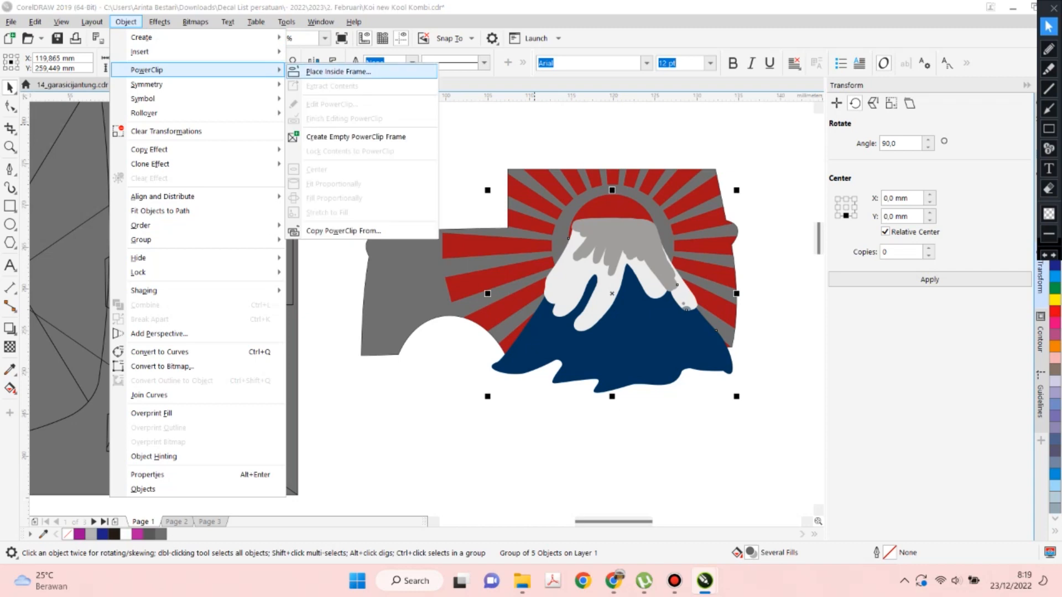
click(339, 72)
click(459, 249)
scroll(503, 205, down, 1)
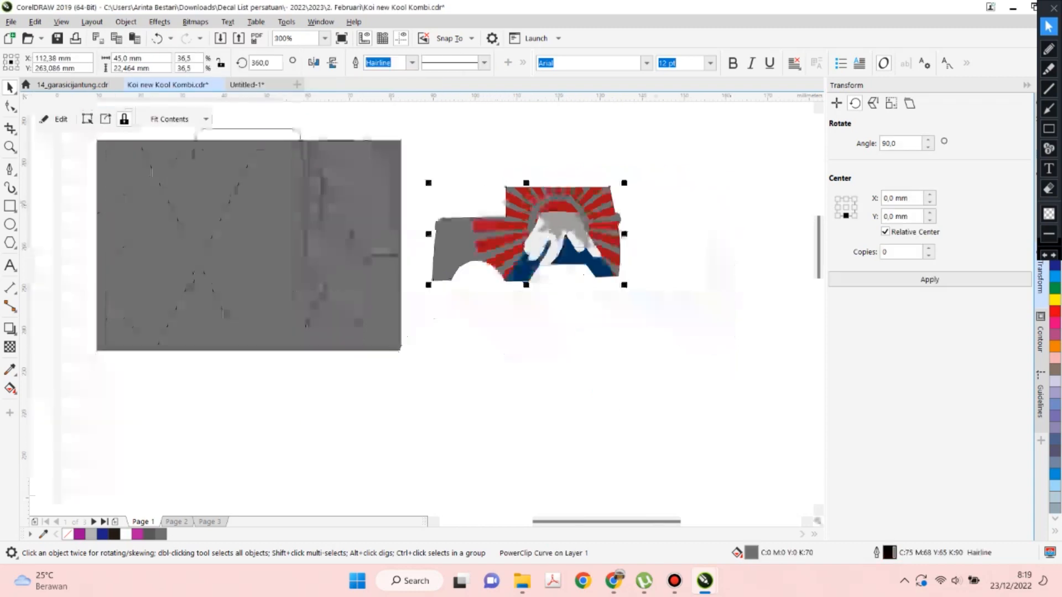
click(547, 269)
scroll(546, 268, down, 1)
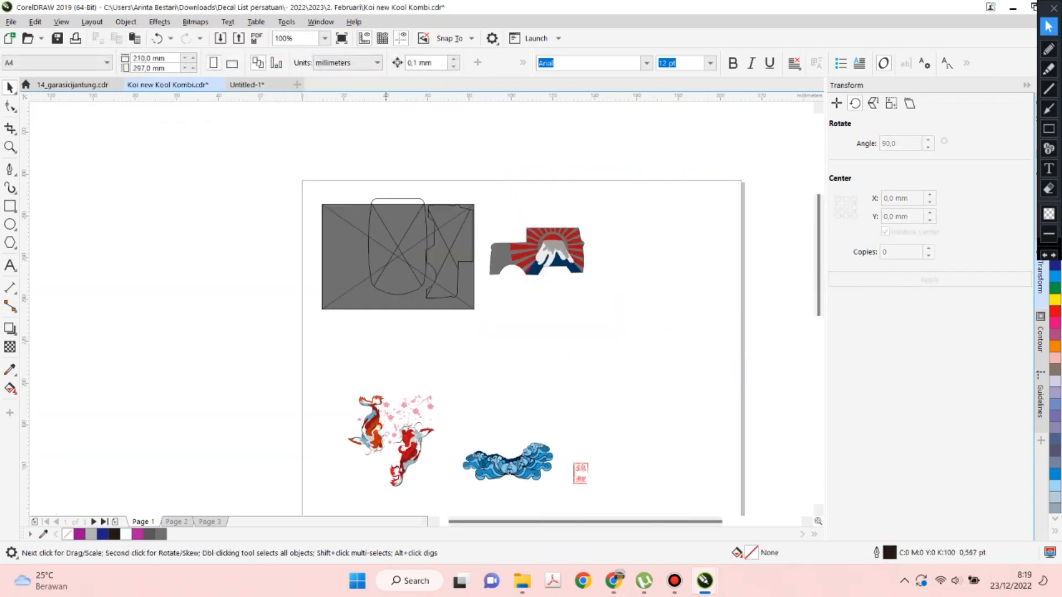
Move the cherry blossoms and the orange koi together onto the van side and scale them down to about 30.5 mm wide.
click(388, 406)
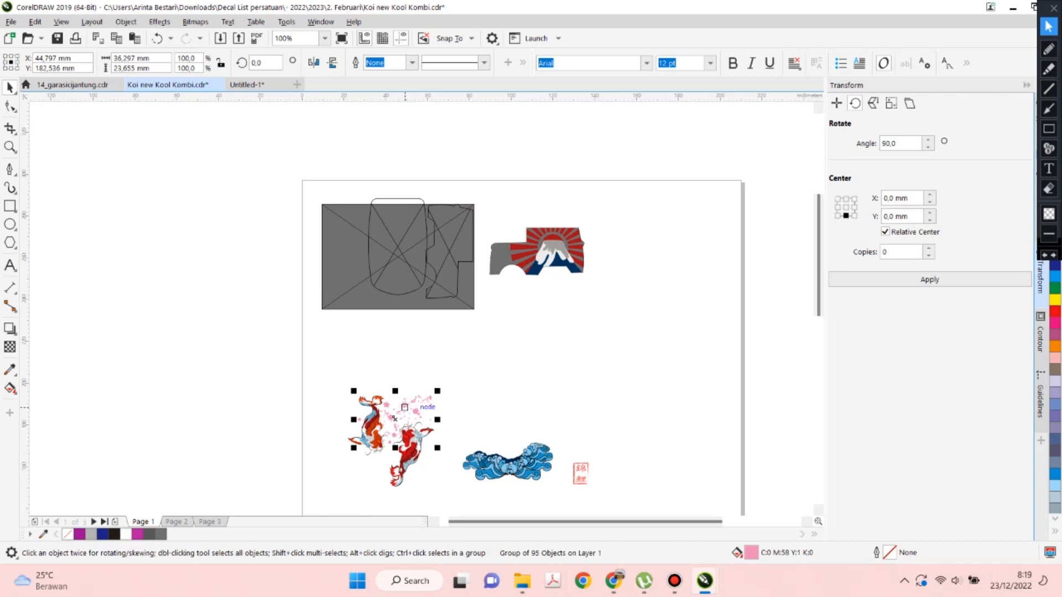
mouse_move(395, 419)
mouse_down()
mouse_move(415, 387)
mouse_move(491, 359)
mouse_move(395, 419)
mouse_up()
shift+click(398, 425)
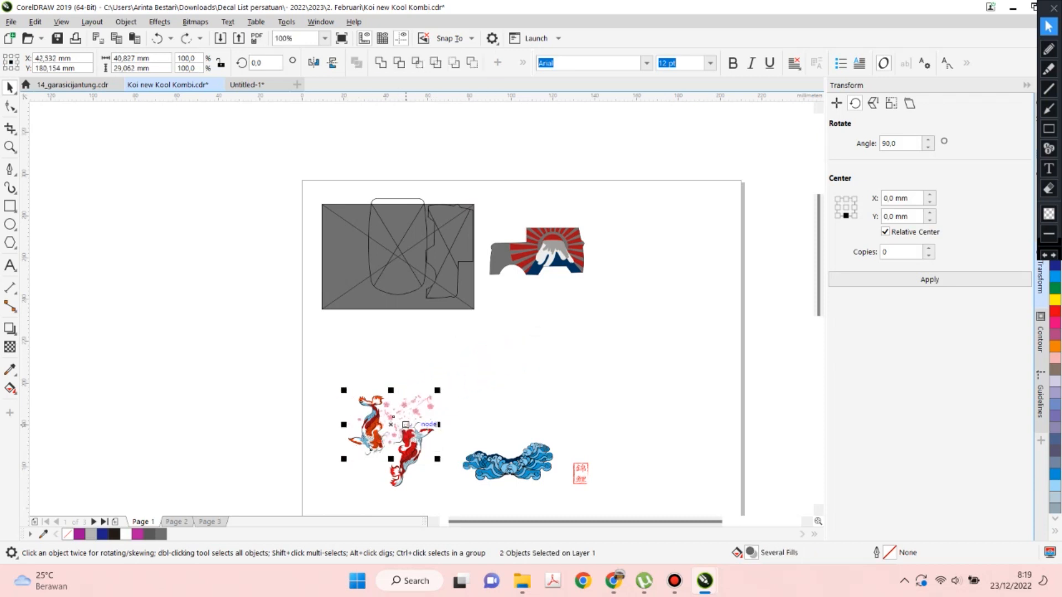
drag(394, 423, 563, 235)
scroll(564, 235, up, 2)
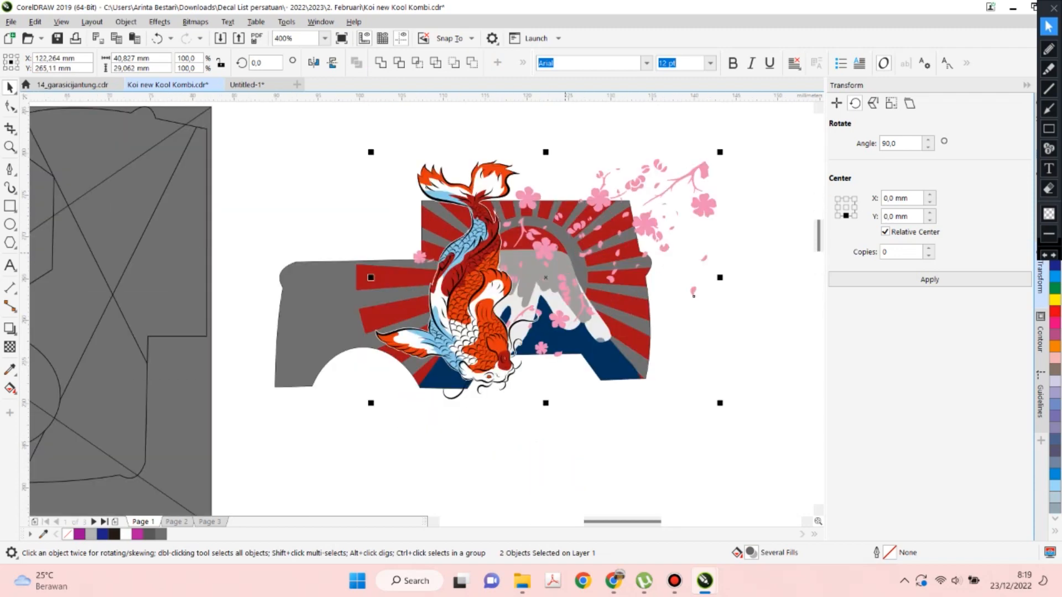
drag(723, 152, 635, 213)
drag(452, 369, 473, 328)
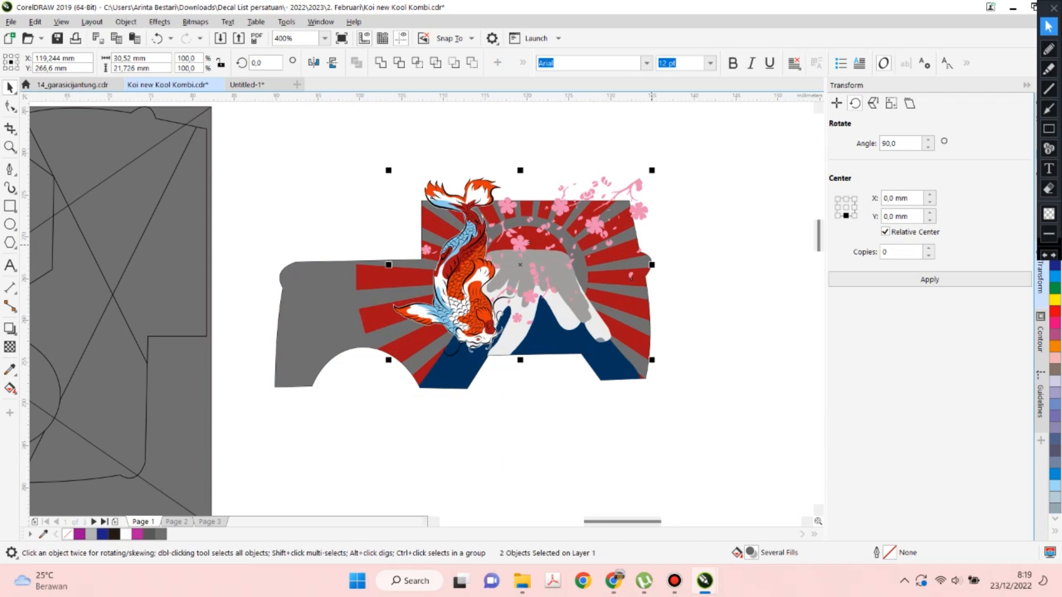
Nudge the orange koi and blossoms up and slightly right on the van side, to about X 119.6 mm, Y 267.3 mm.
key(Up)
key(Up)
key(Up)
key(Up)
key(Up)
key(Up)
key(Up)
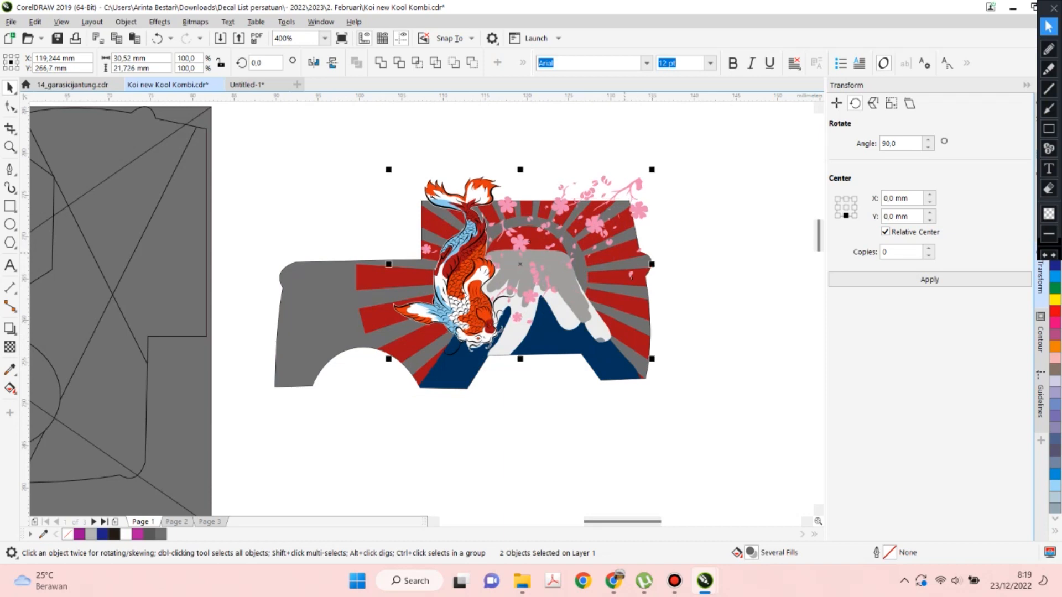
key(Left)
key(Left)
key(Left)
key(Right)
key(Right)
key(Right)
key(Right)
key(Right)
key(Right)
key(Right)
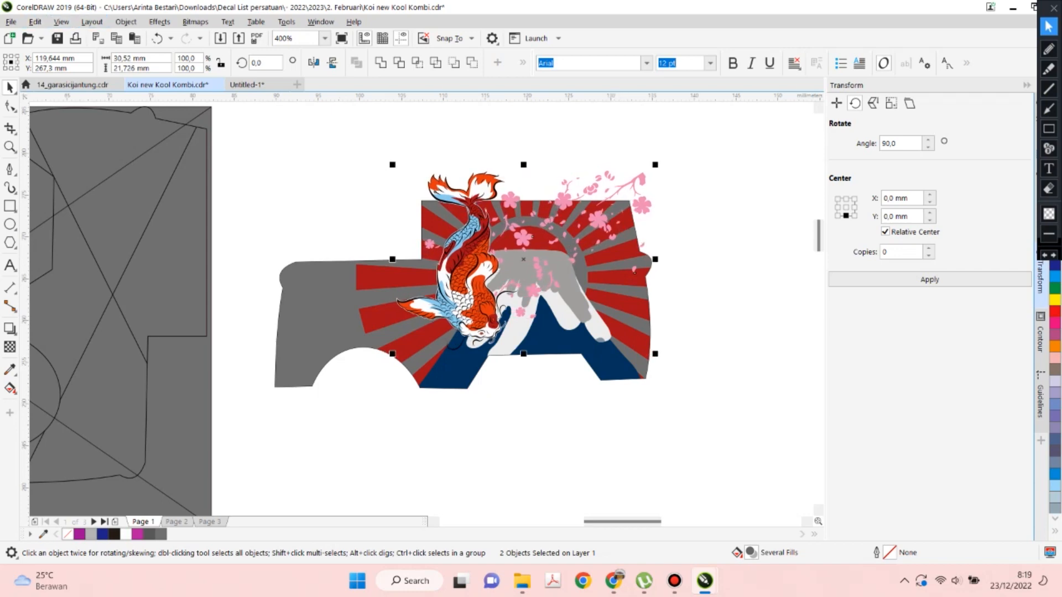
PowerClip the orange koi and cherry blossoms inside the van side template.
click(126, 21)
mouse_move(138, 69)
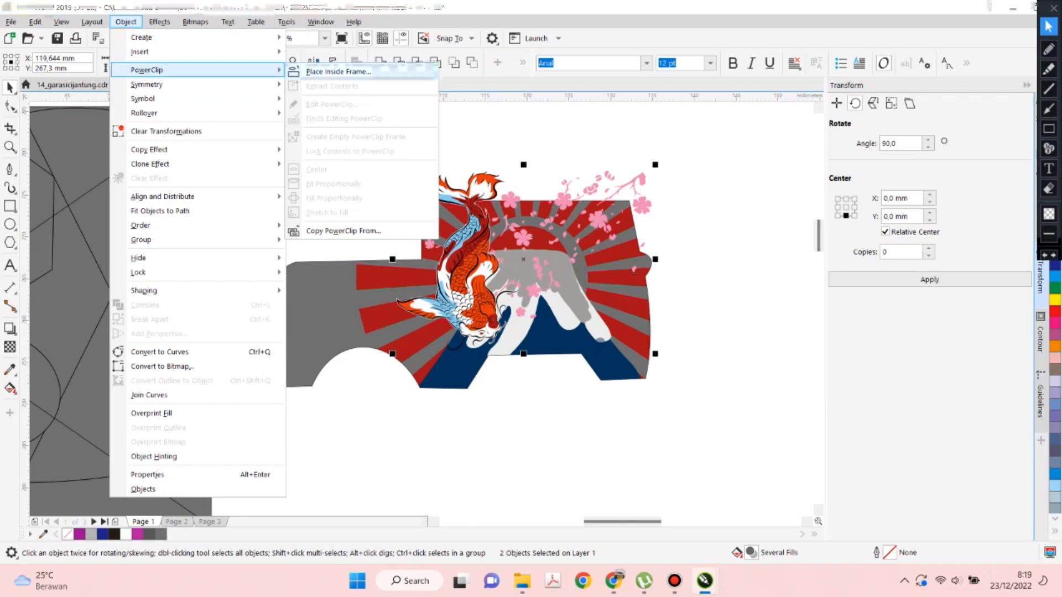
click(337, 69)
click(561, 265)
key(Escape)
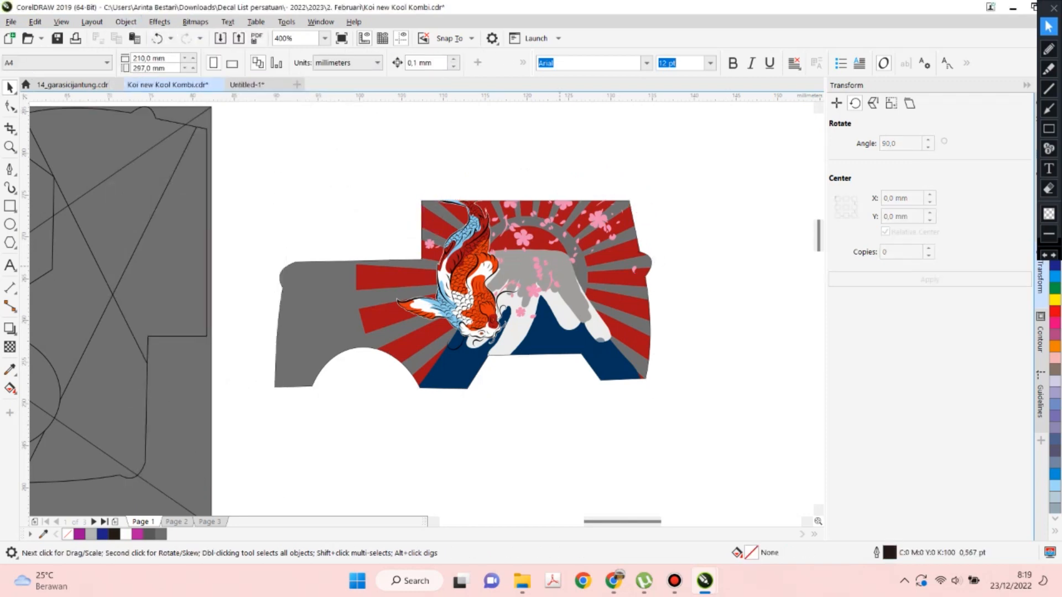
scroll(562, 265, up, 1)
scroll(560, 265, down, 3)
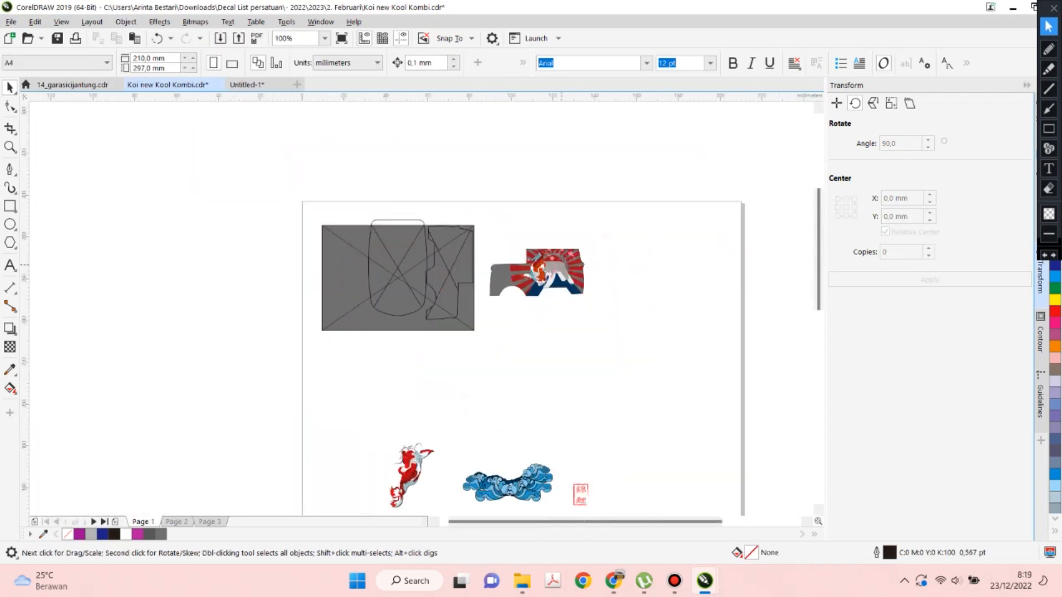
Place the red koi over the mountain's rear slope, facing the orange koi, scaled to 56.6%, about 12.4 mm wide.
drag(412, 476, 553, 282)
scroll(553, 263, up, 2)
drag(648, 207, 569, 318)
drag(524, 376, 559, 334)
drag(554, 276, 552, 239)
scroll(570, 286, up, 1)
scroll(542, 235, up, 1)
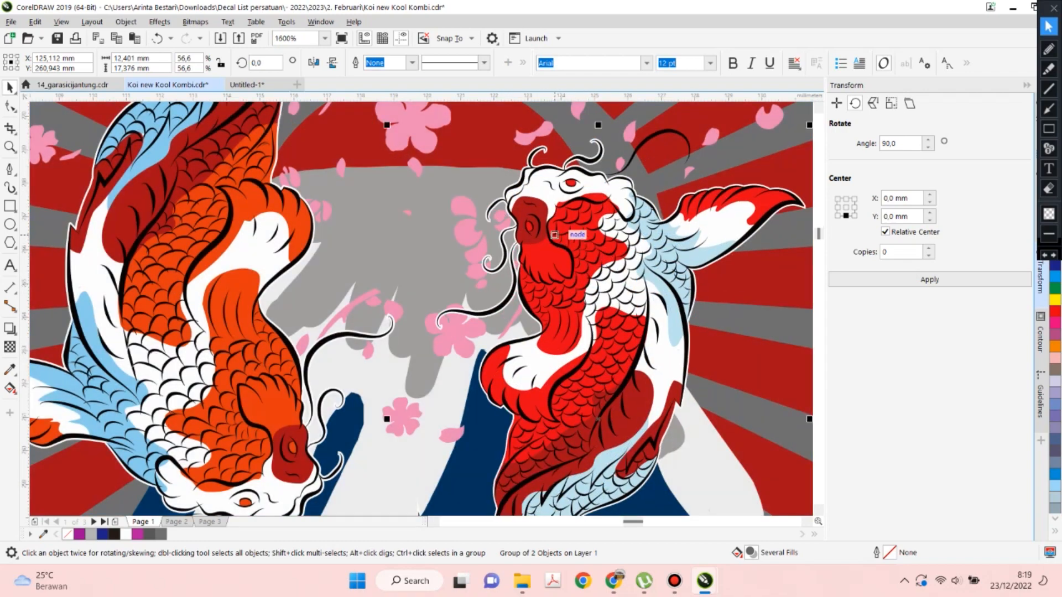
drag(580, 252, 579, 252)
scroll(579, 252, down, 1)
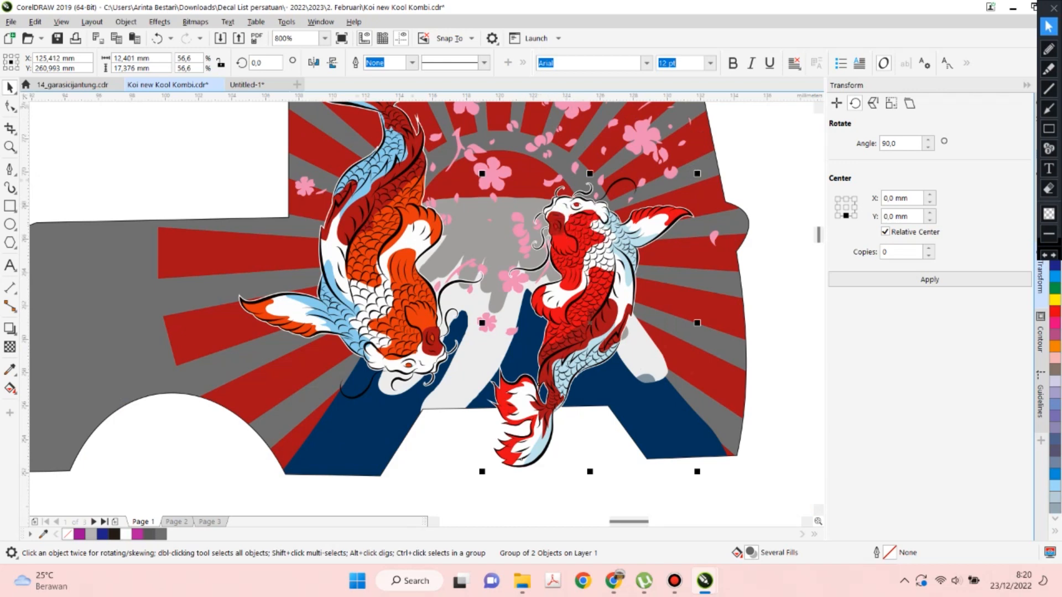
PowerClip the red koi inside the van side template.
click(126, 22)
mouse_move(149, 70)
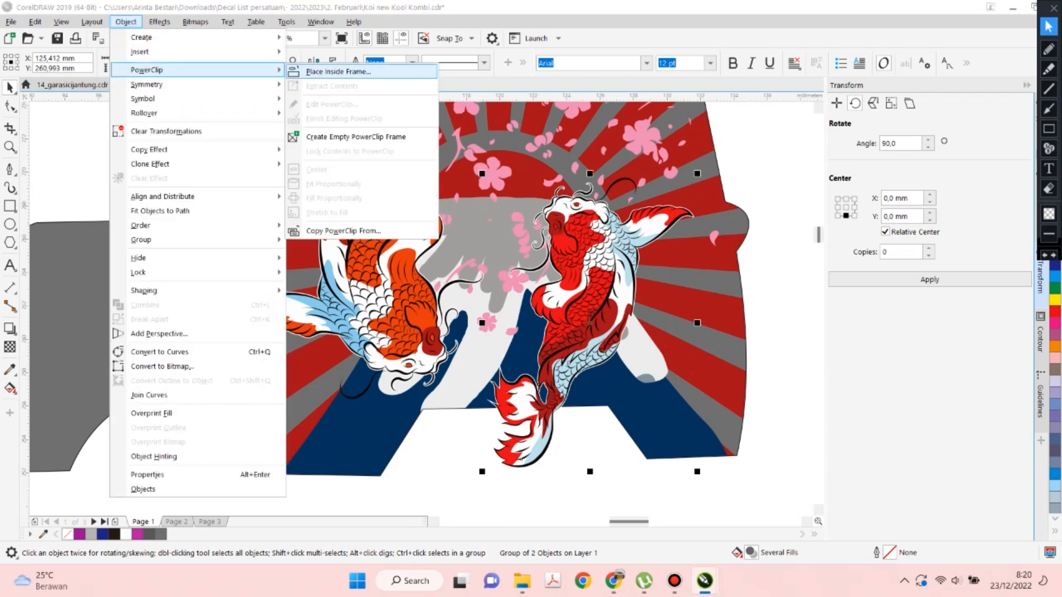
click(357, 71)
Move the blue wave artwork over the lower part of the van side, to about X 113.1 mm, Y 256.6 mm.
scroll(609, 160, down, 3)
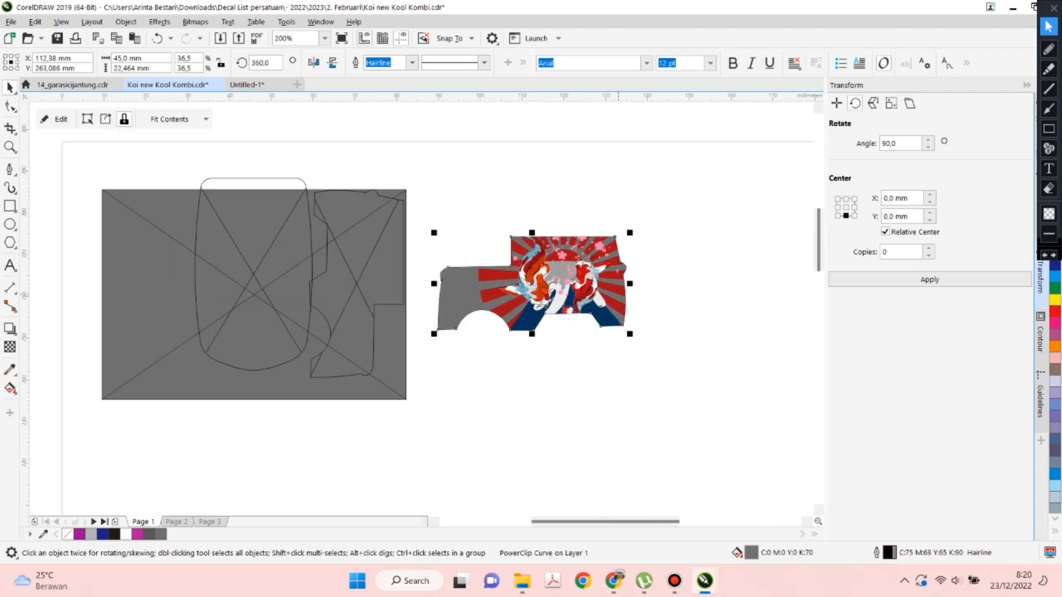
drag(559, 390, 591, 191)
scroll(612, 161, up, 3)
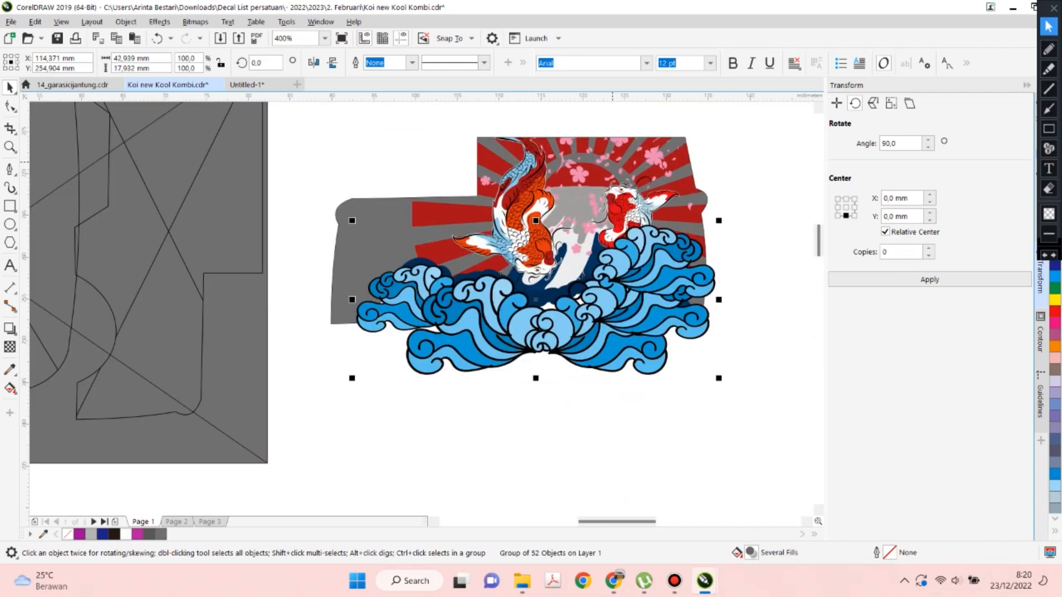
scroll(624, 245, up, 1)
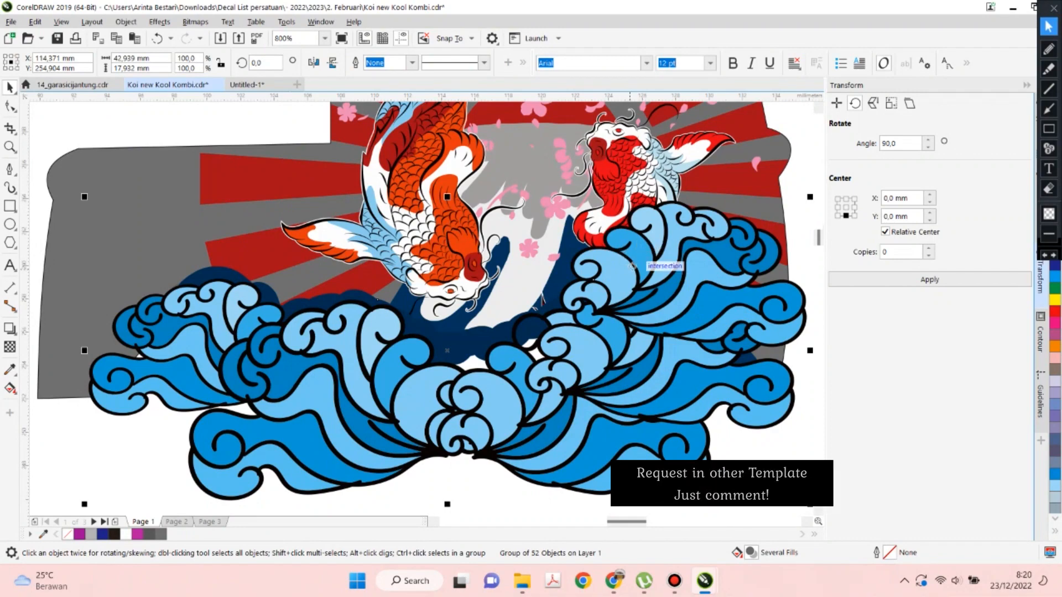
drag(483, 416, 461, 388)
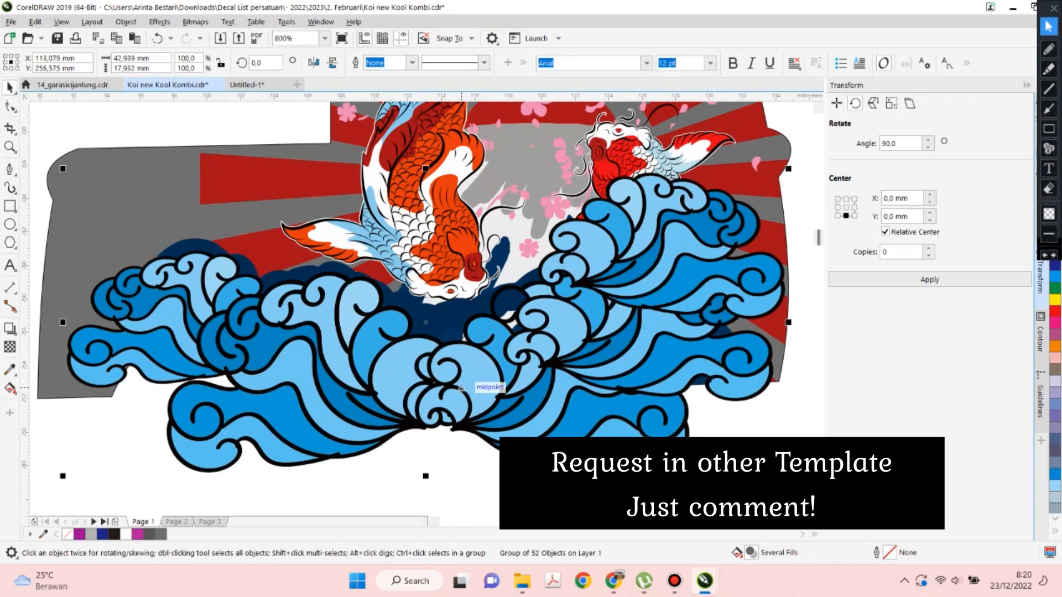
Cut the waves and paste them into the van side's PowerClip contents.
key(ctrl+x)
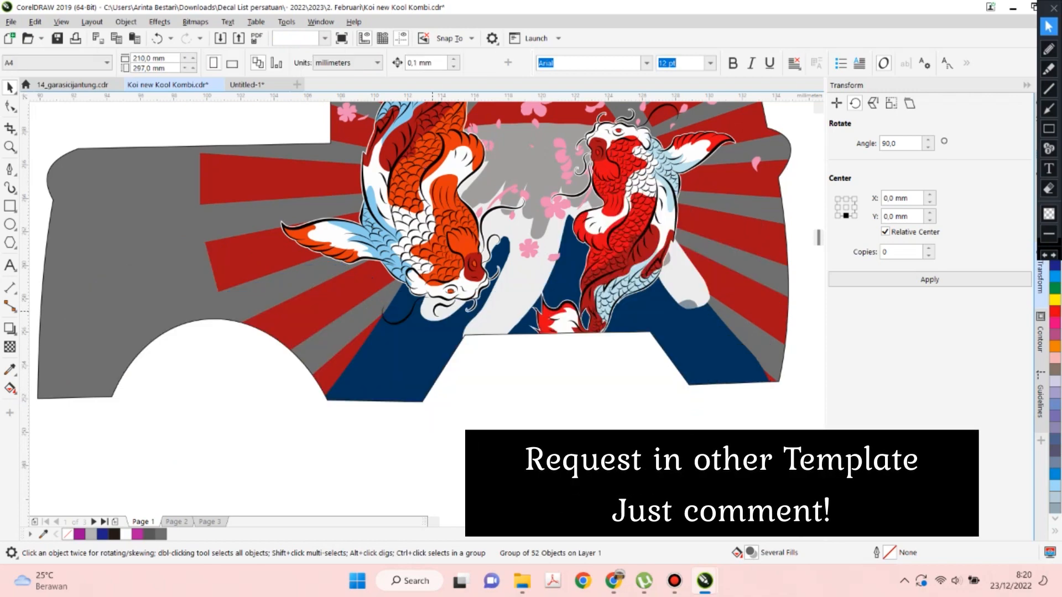
click(435, 249)
right_click(434, 249)
click(474, 182)
key(ctrl+v)
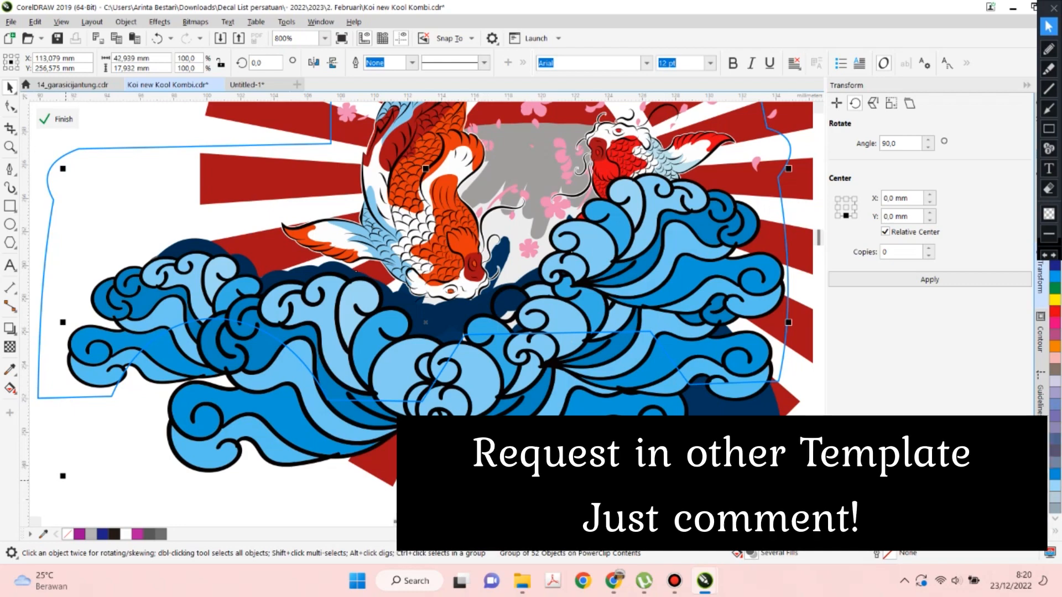
Enlarge the waves to 102.4%, about 44 mm wide, and rotate them to about 0.5°.
mouse_move(63, 476)
mouse_down()
mouse_move(46, 494)
mouse_move(46, 484)
mouse_up()
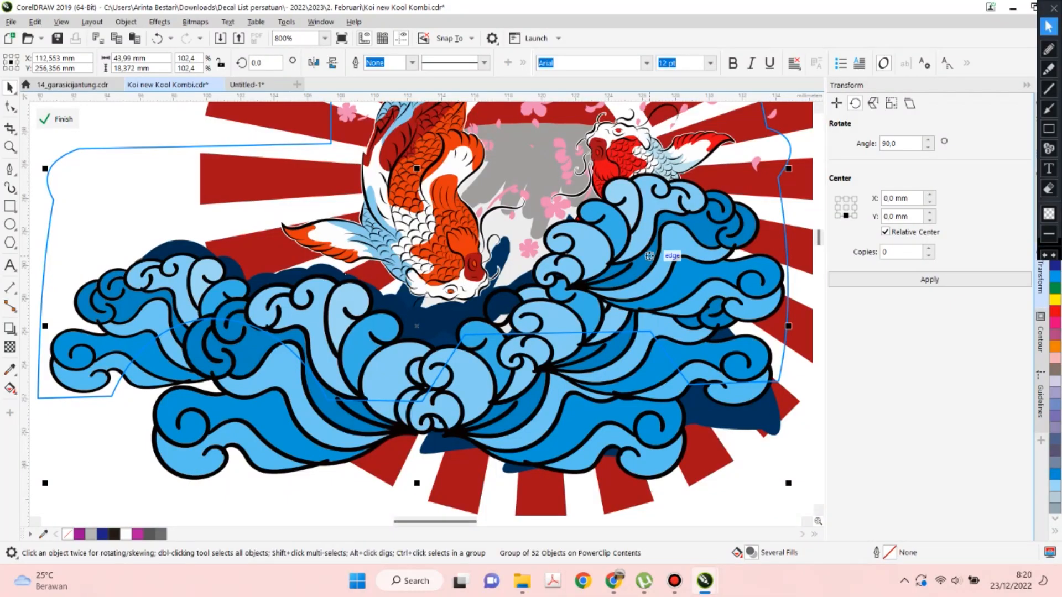
click(658, 246)
drag(790, 166, 790, 163)
key(Up)
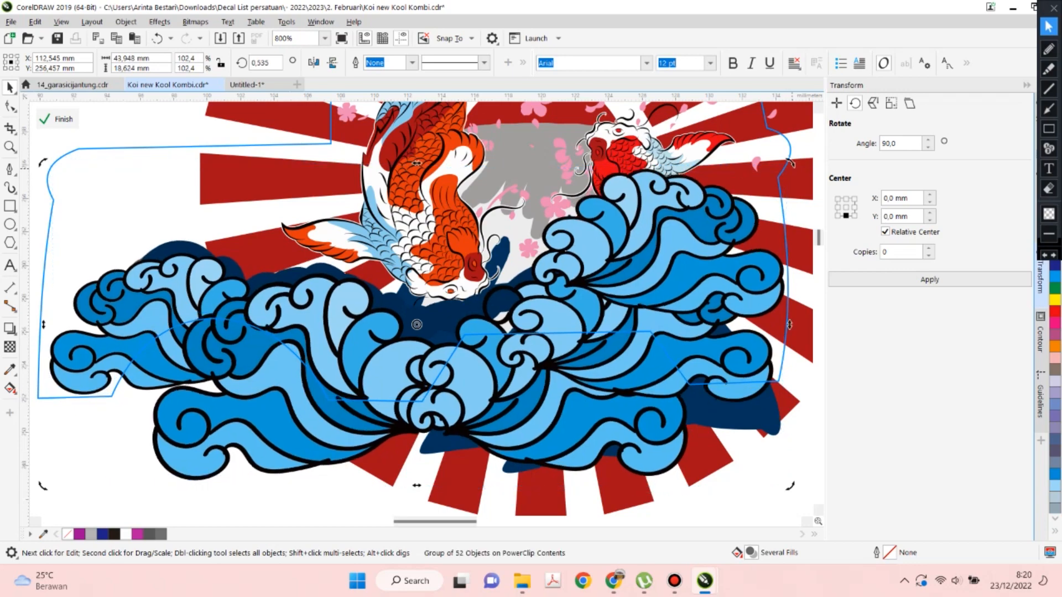
Bring the red koi and the orange koi to the front of the layer, above the waves.
scroll(655, 346, down, 1)
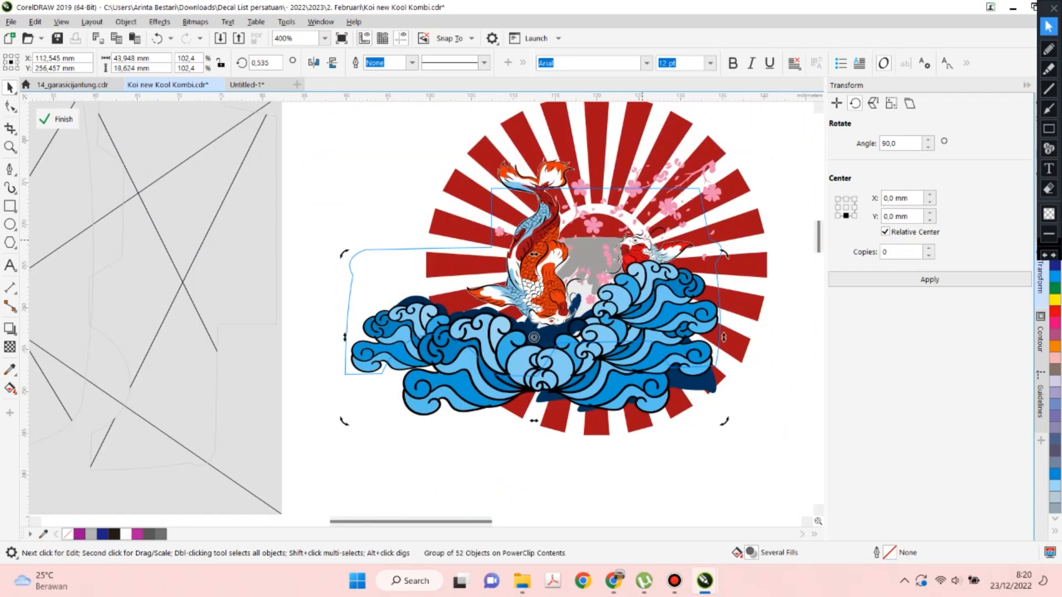
click(643, 241)
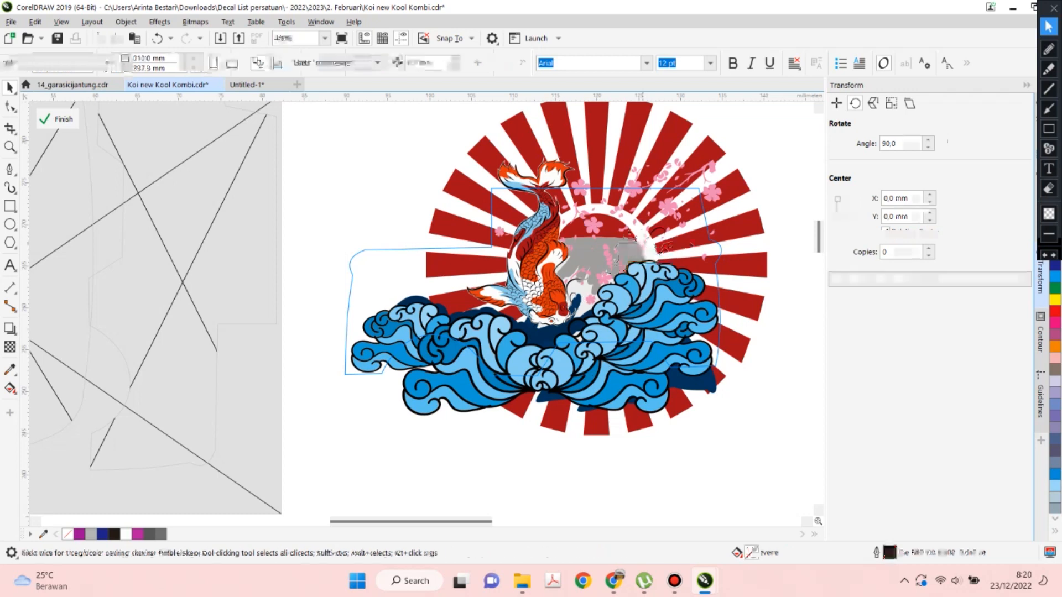
scroll(643, 244, up, 1)
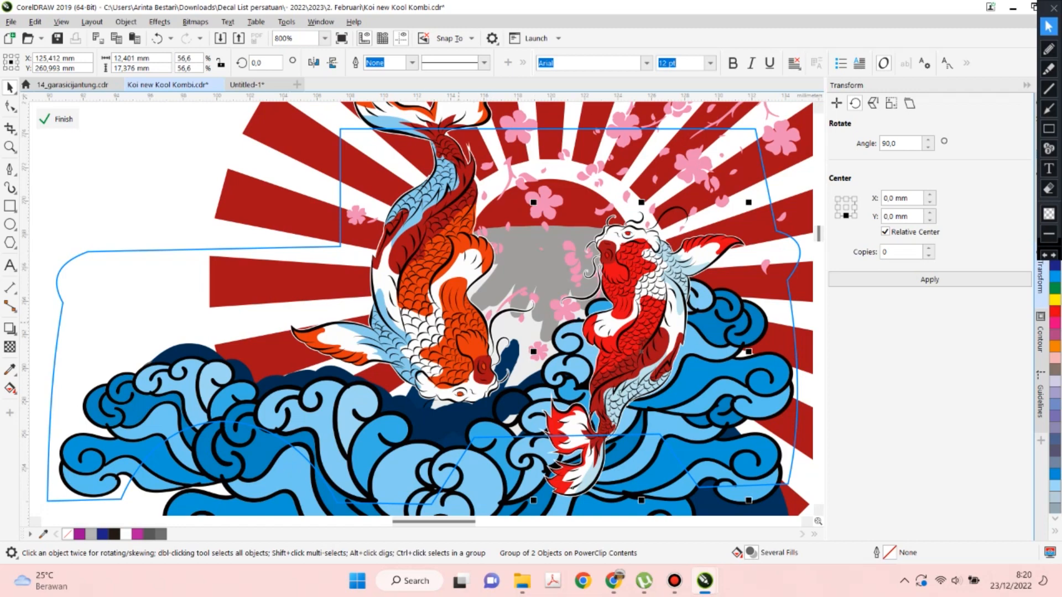
click(400, 306)
mouse_move(443, 305)
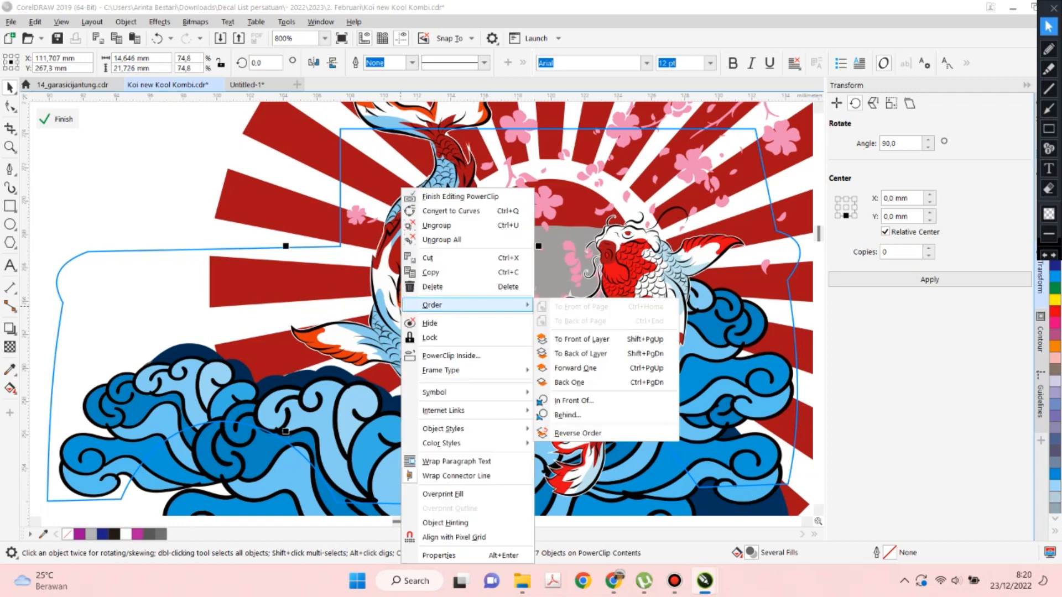
click(582, 339)
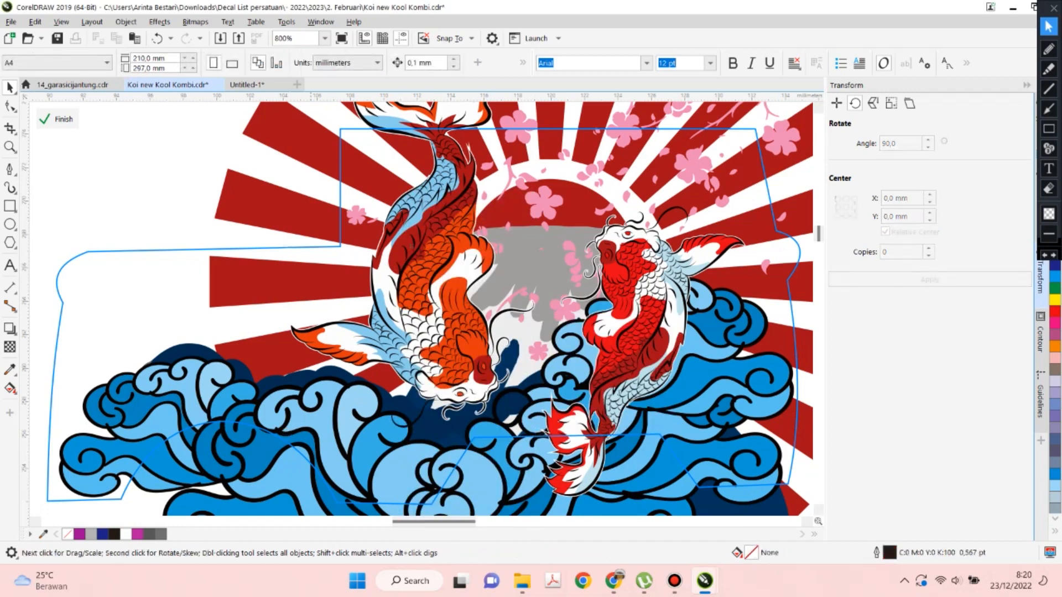
Ungroup all the sunburst rays and stretch the outer upper corner of the ray behind the left waves outward.
click(317, 280)
scroll(432, 282, down, 1)
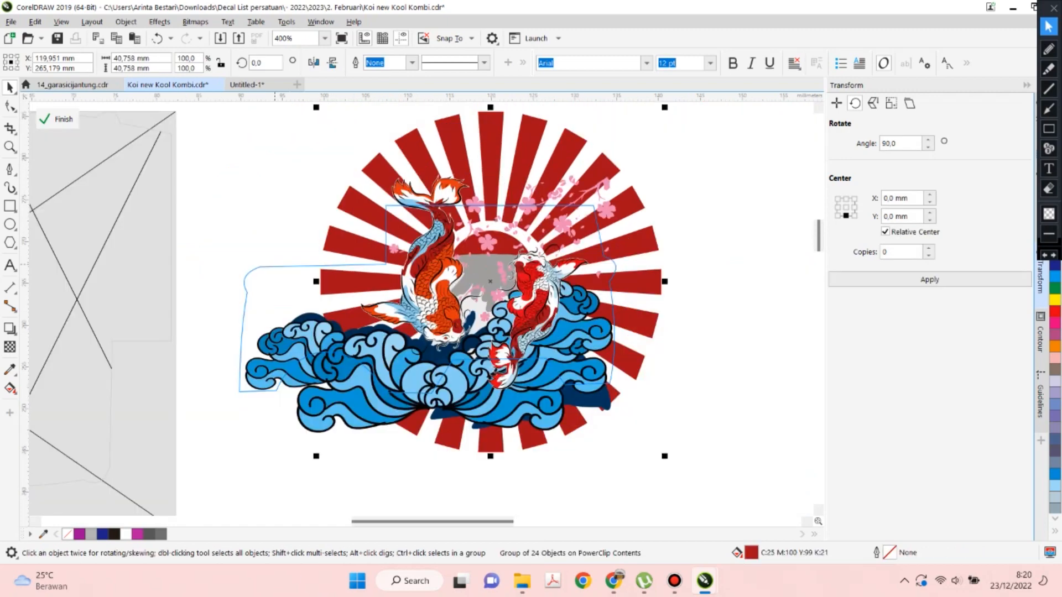
scroll(302, 275, up, 1)
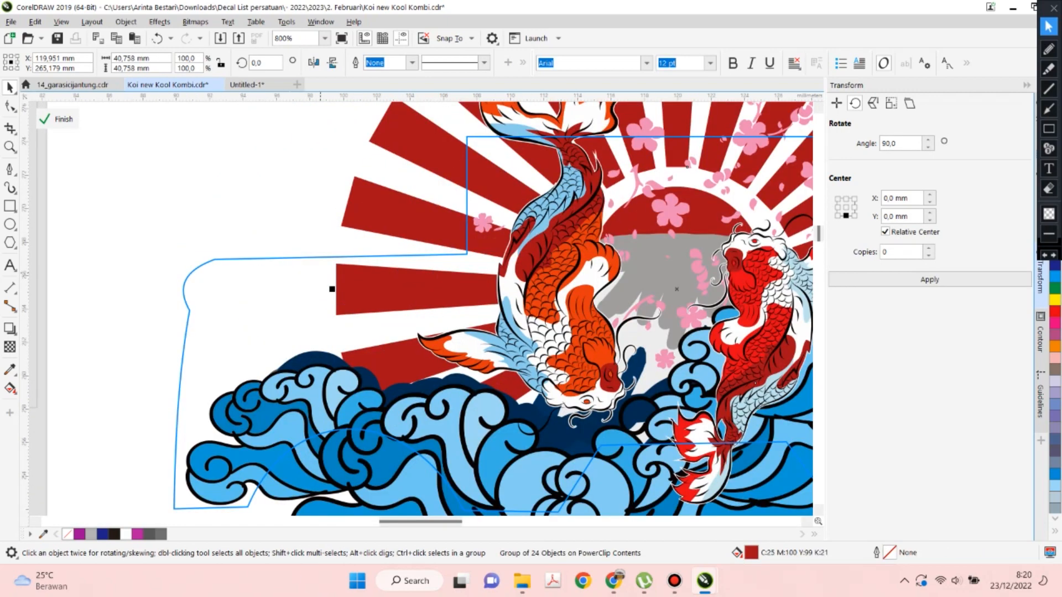
right_click(355, 273)
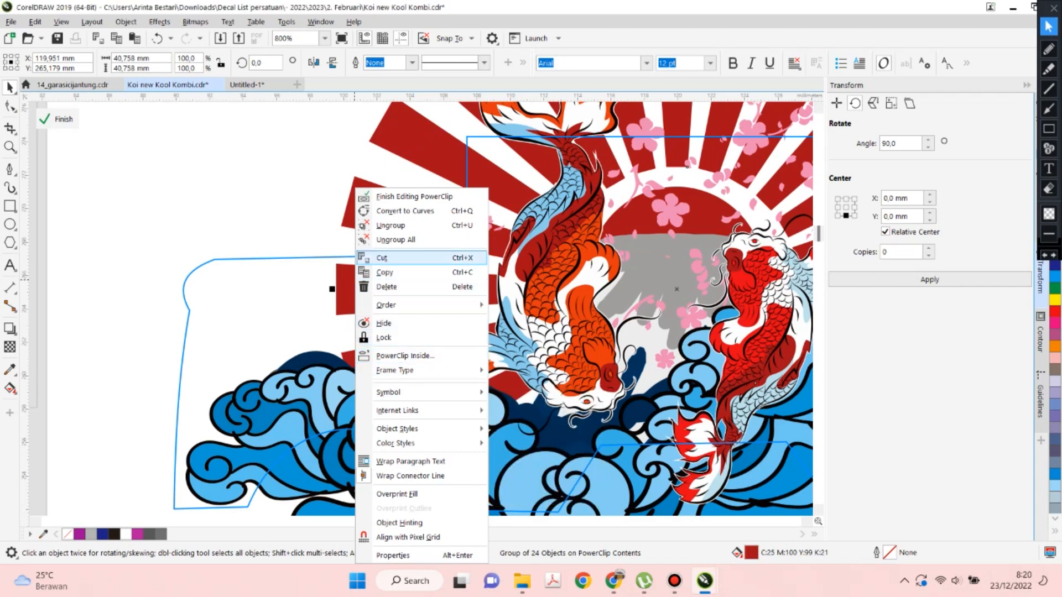
click(394, 240)
click(10, 106)
drag(341, 353, 302, 359)
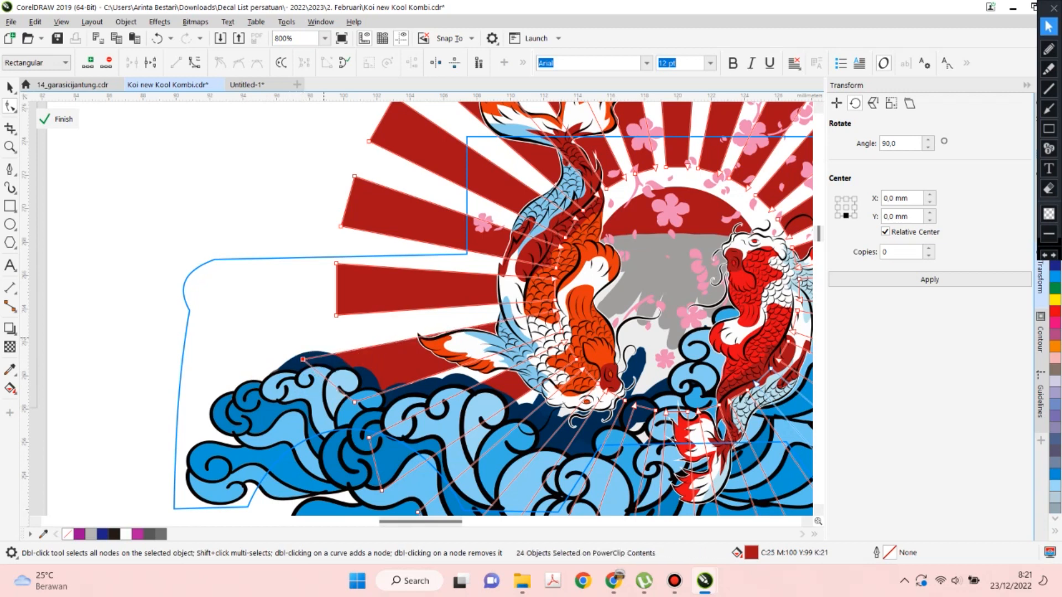
Try extending both outer corners of the horizontal sunburst ray about 7.6 mm toward the left end of the van outline.
drag(336, 314, 208, 323)
drag(337, 264, 209, 254)
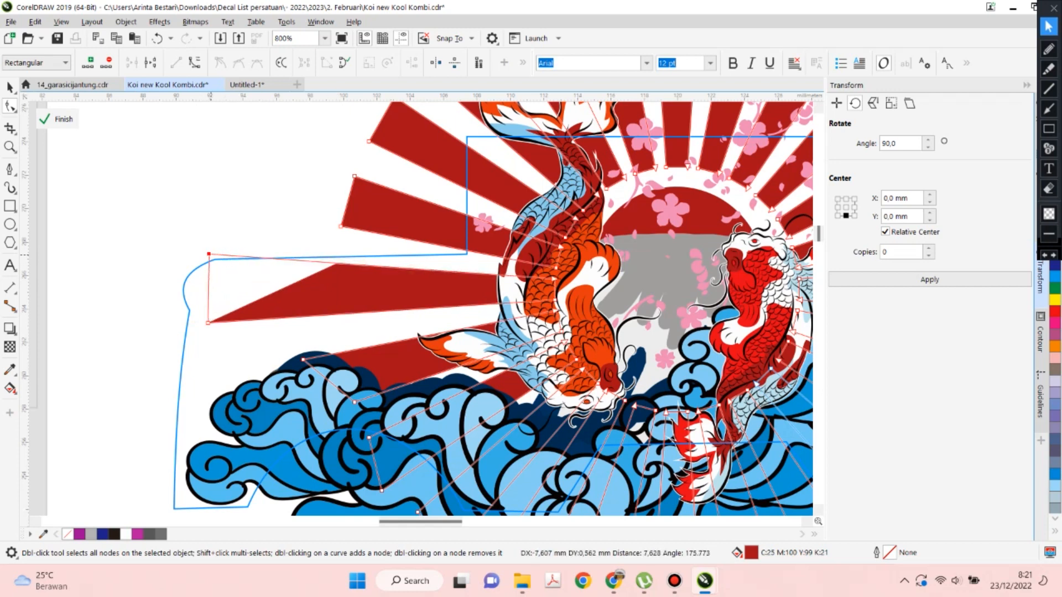
drag(209, 254, 214, 254)
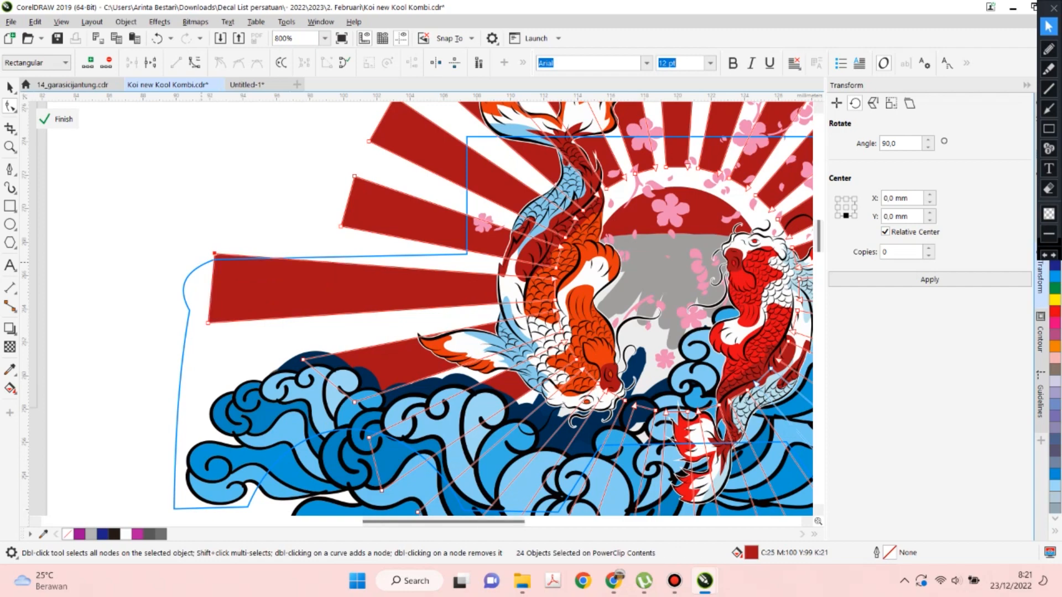
Select the sunburst group with the extended ray and ungroup all its objects.
scroll(214, 253, down, 1)
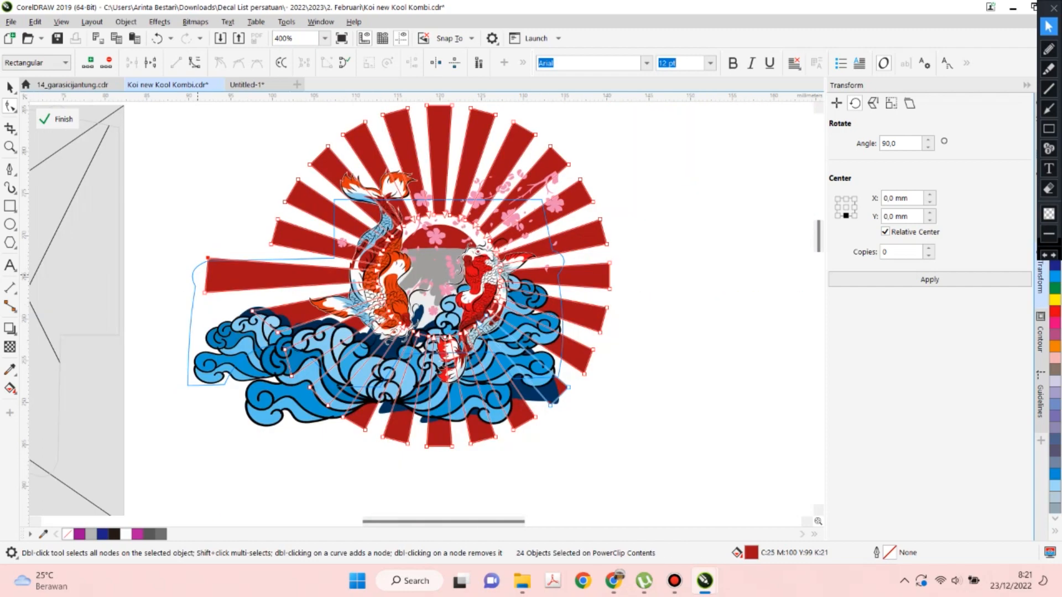
click(197, 275)
scroll(205, 291, up, 1)
click(10, 87)
click(270, 243)
right_click(270, 241)
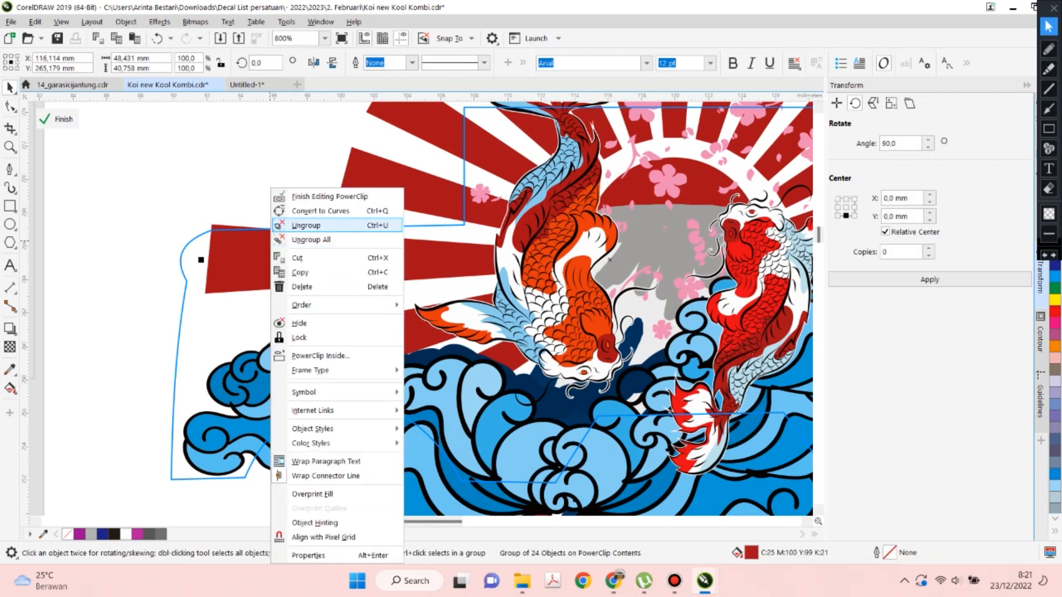
click(310, 239)
Lower the bottom outer corner of the extended horizontal ray by about 0.6 mm and finish editing the PowerClip.
key(F10)
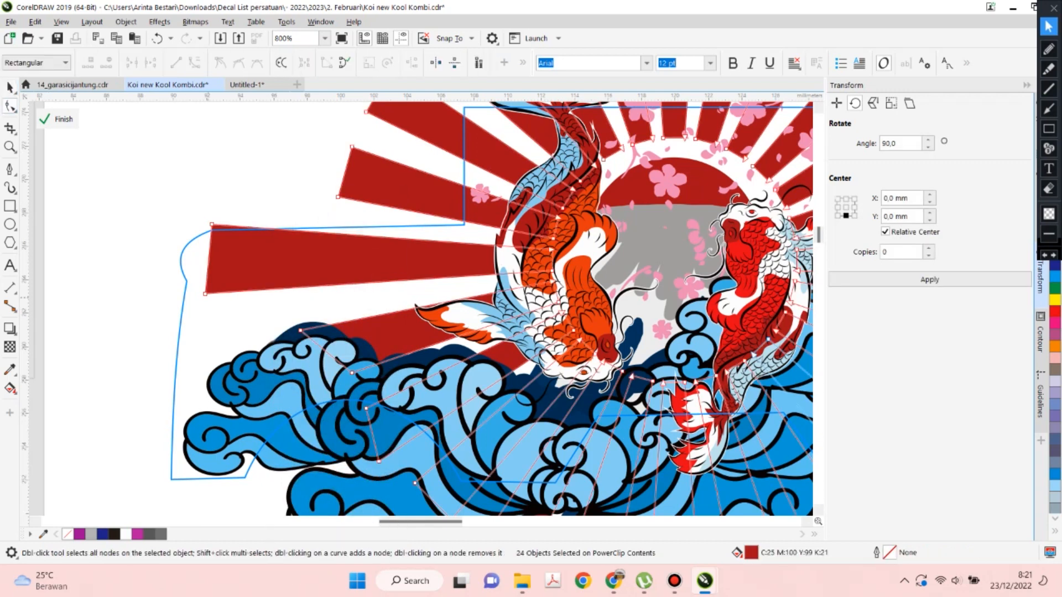
drag(205, 294, 207, 303)
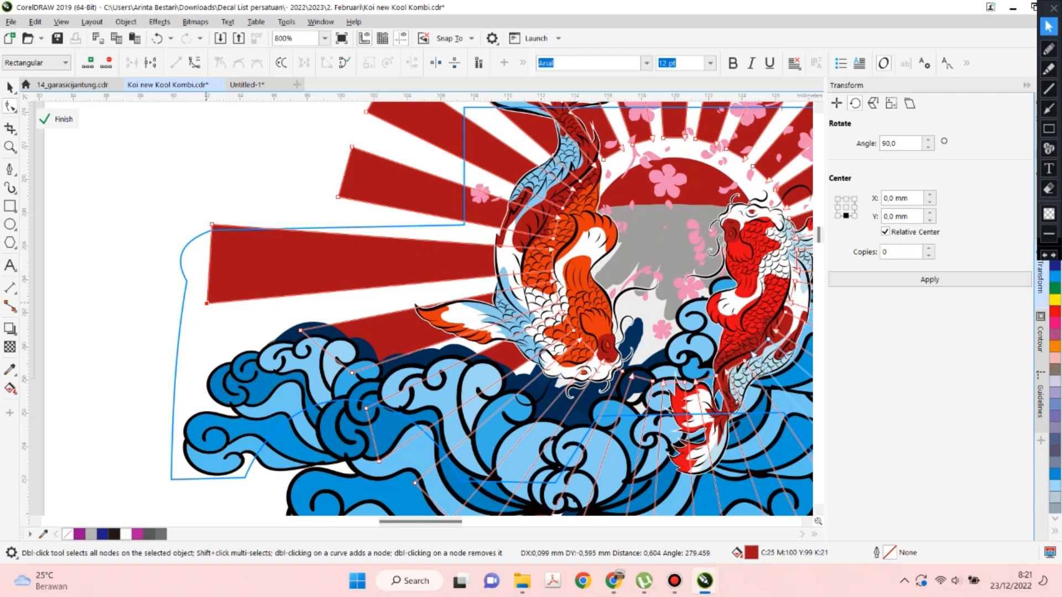
click(146, 222)
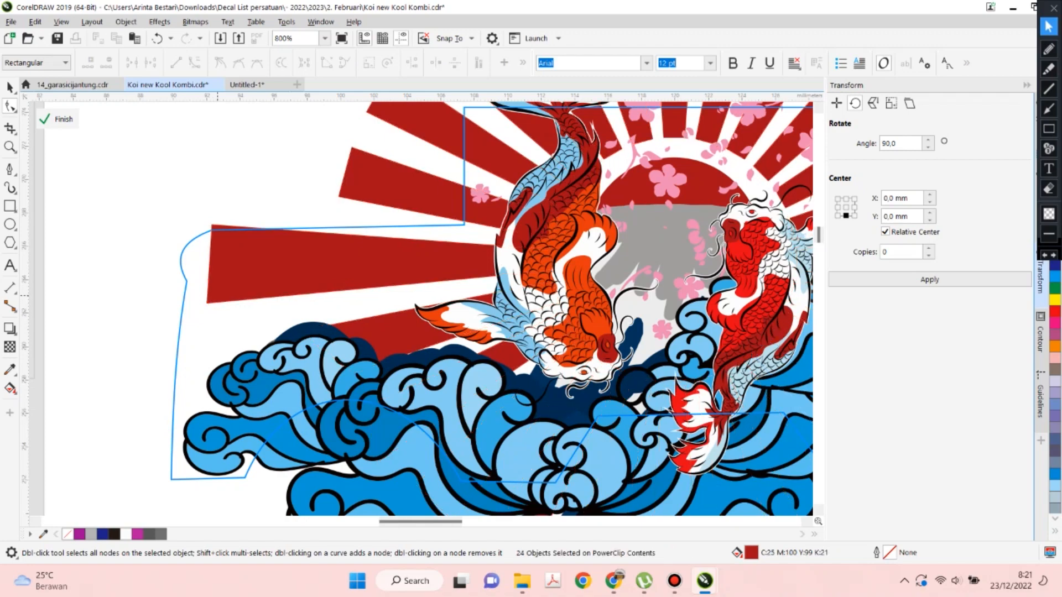
click(63, 119)
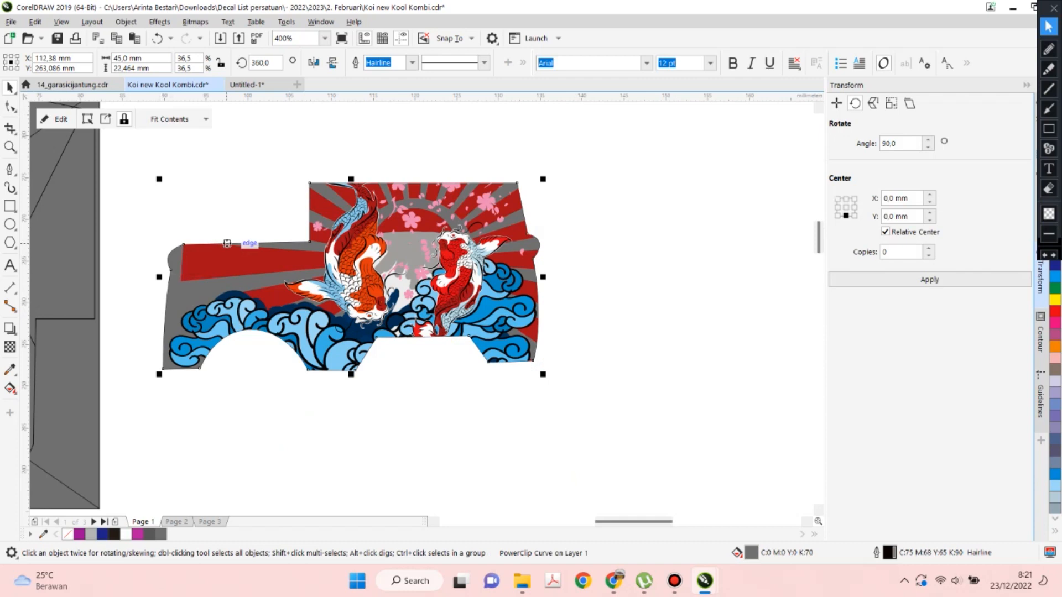
Undo the PowerClip finish and the horizontal ray's extension, then deselect the sunburst rays.
key(ctrl+z)
key(ctrl+z)
key(ctrl+z)
key(ctrl+z)
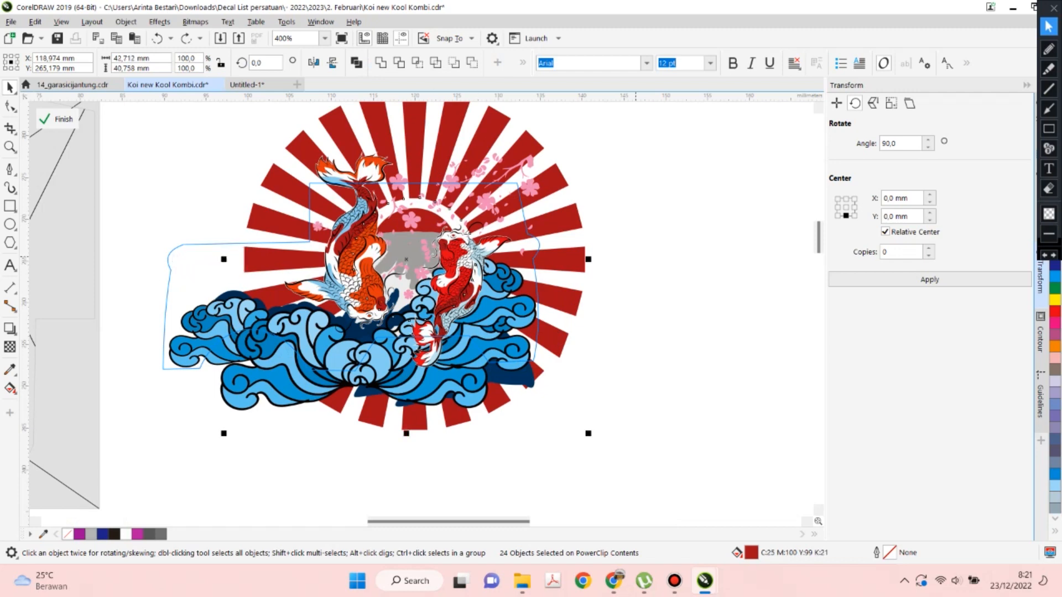
key(Escape)
click(556, 270)
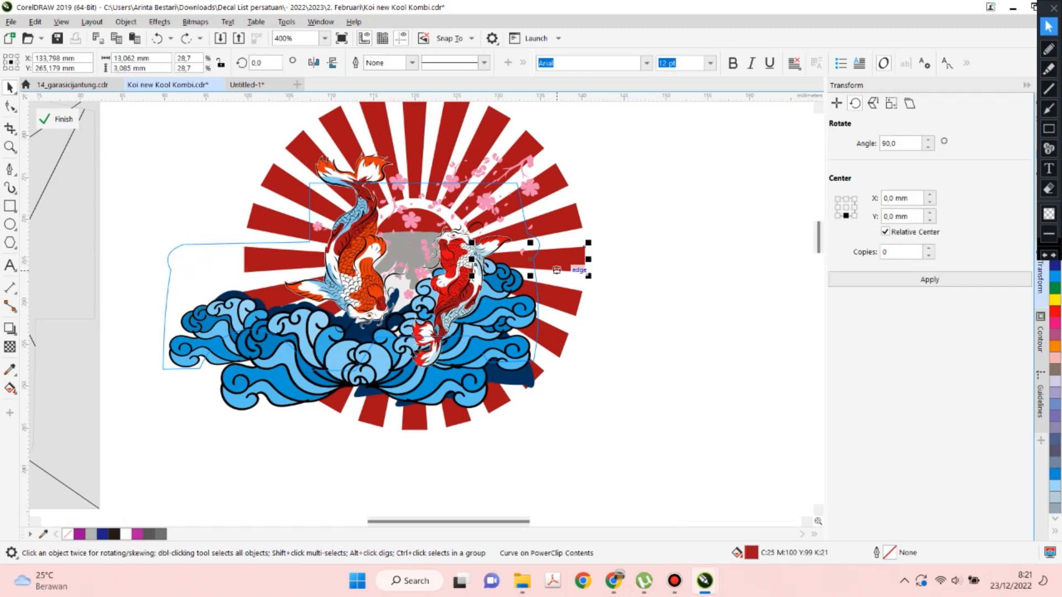
Rotate the wave group clockwise to about 345.3° and mirror it horizontally.
click(477, 390)
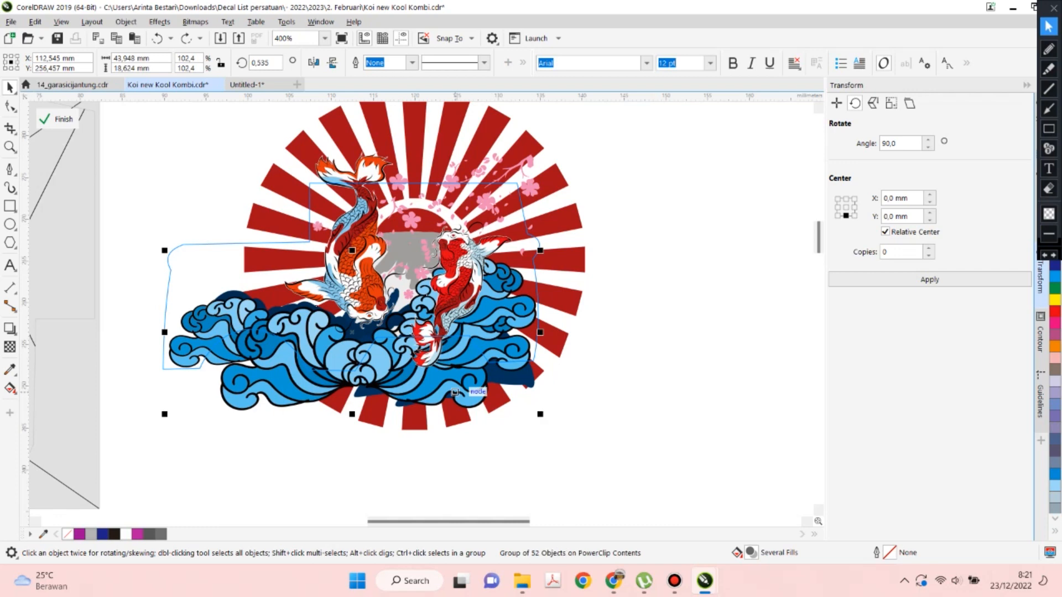
click(477, 390)
drag(543, 248, 554, 301)
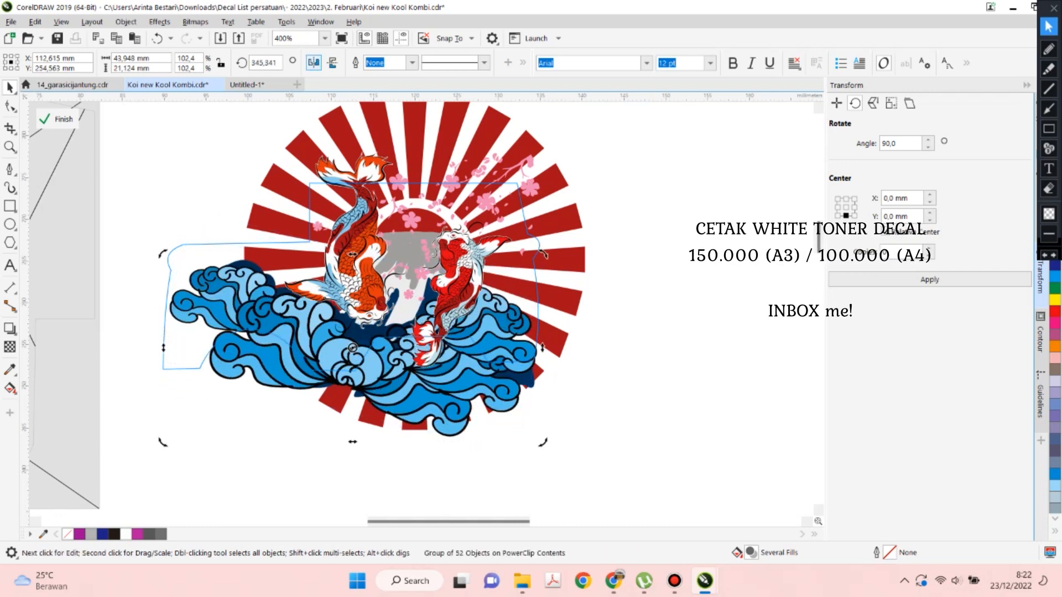
click(314, 62)
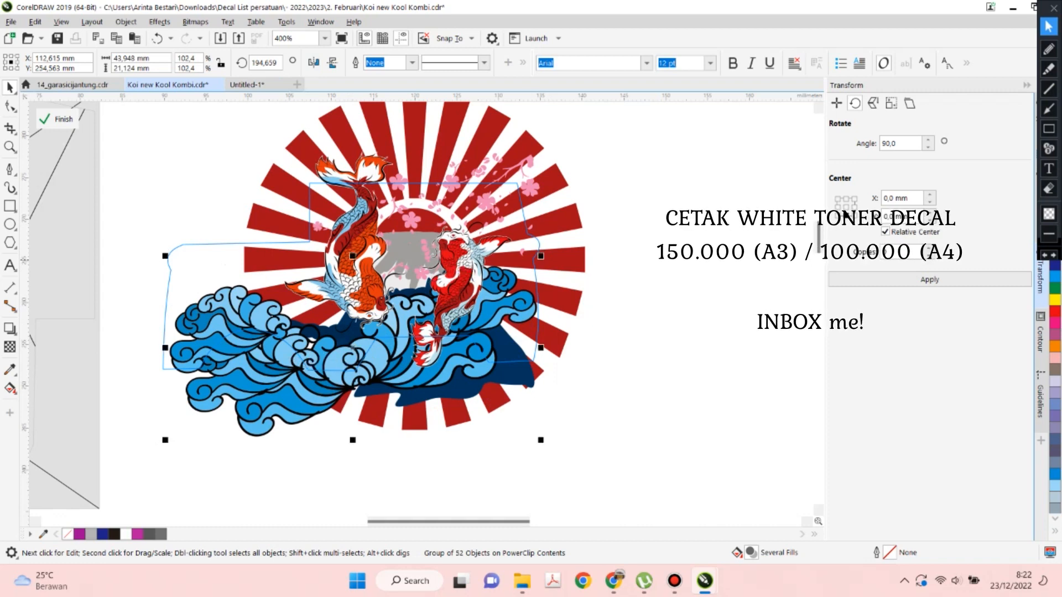
Rotate the mirrored waves to about 183.6° and move them up to about X 113.2 mm, Y 257.4 mm.
drag(543, 255, 553, 275)
drag(163, 431, 158, 416)
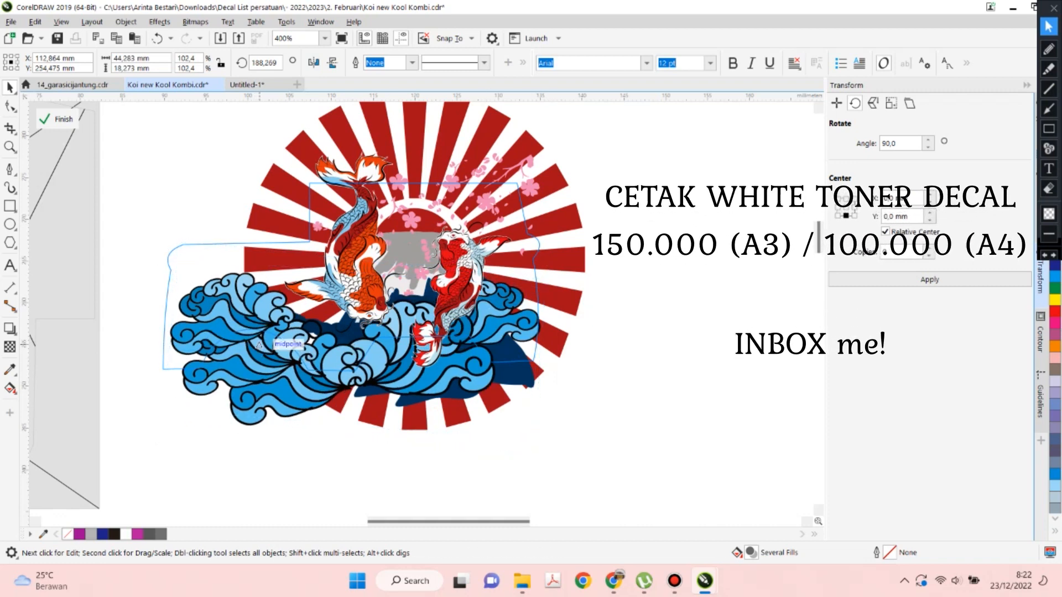
click(238, 349)
drag(238, 349, 239, 330)
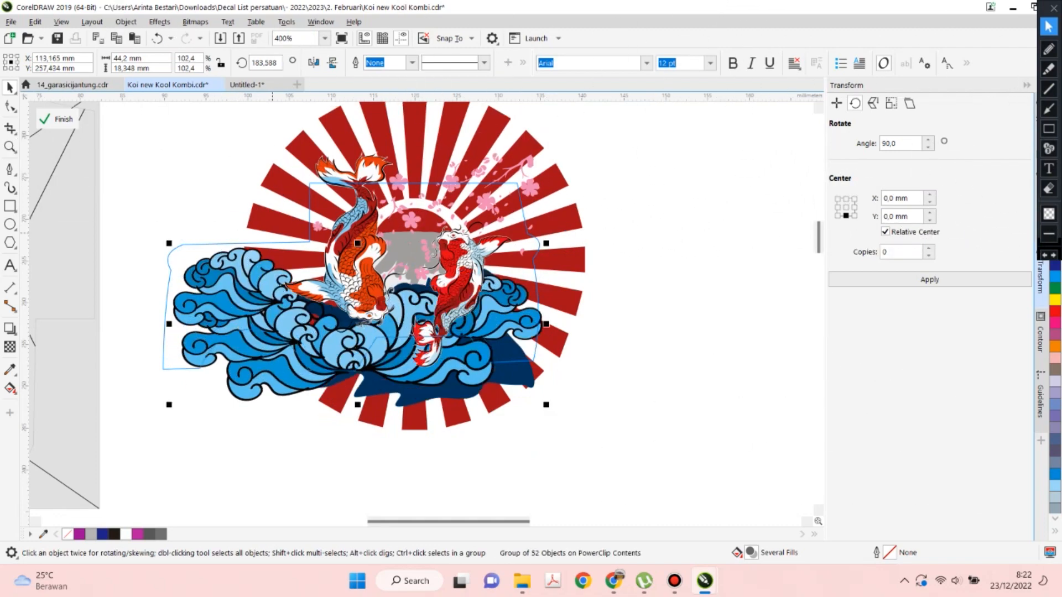
scroll(216, 298, up, 2)
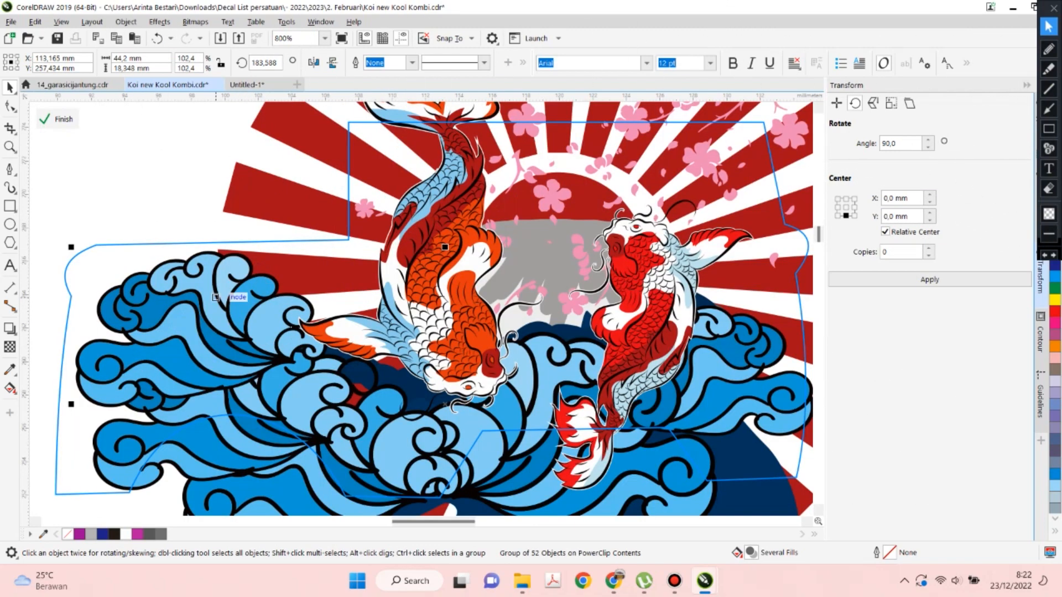
click(216, 298)
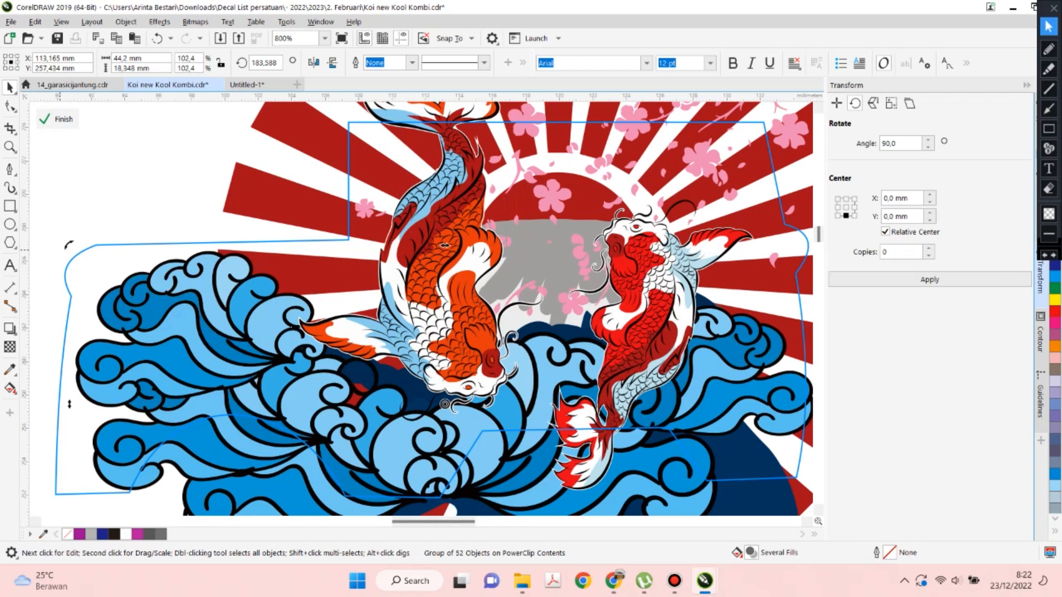
Rotate the wave group to about 182.9° and scale it down to about 43 mm wide.
drag(67, 245, 71, 240)
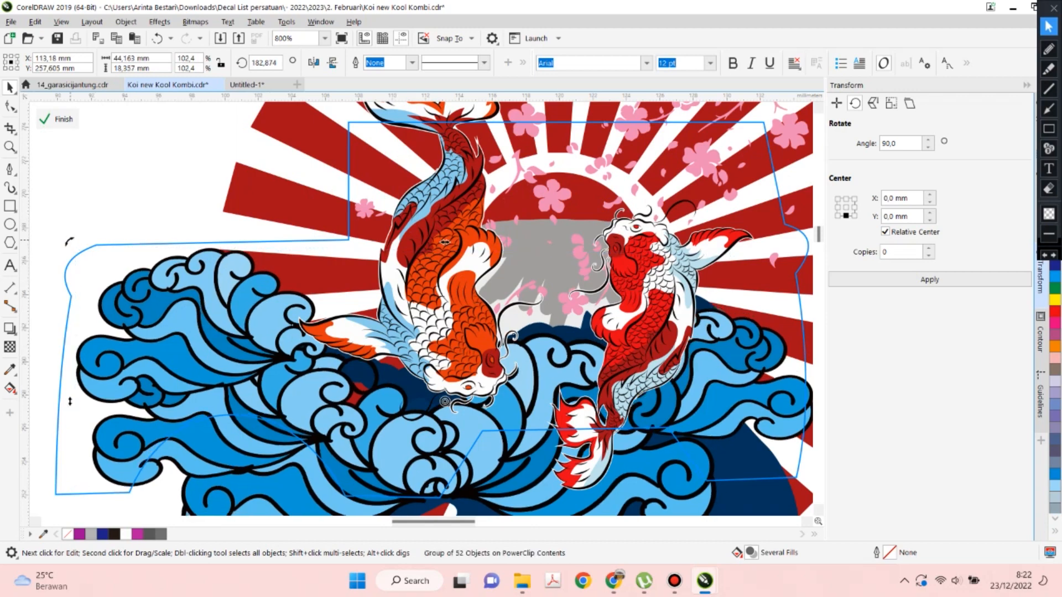
scroll(66, 235, down, 2)
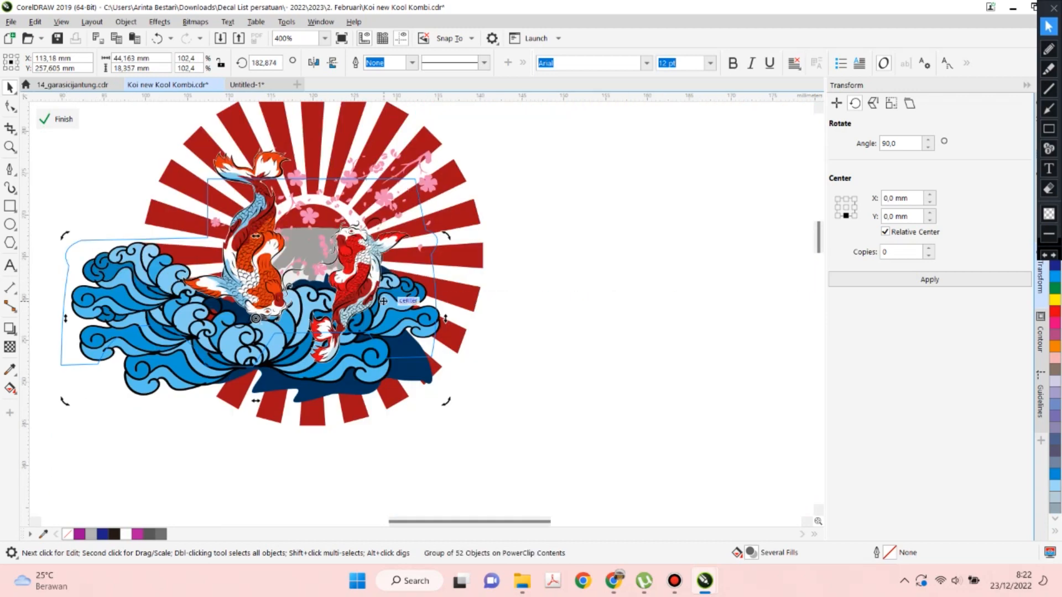
click(416, 312)
mouse_move(446, 237)
mouse_down()
mouse_move(437, 241)
mouse_move(451, 244)
mouse_move(434, 242)
mouse_up()
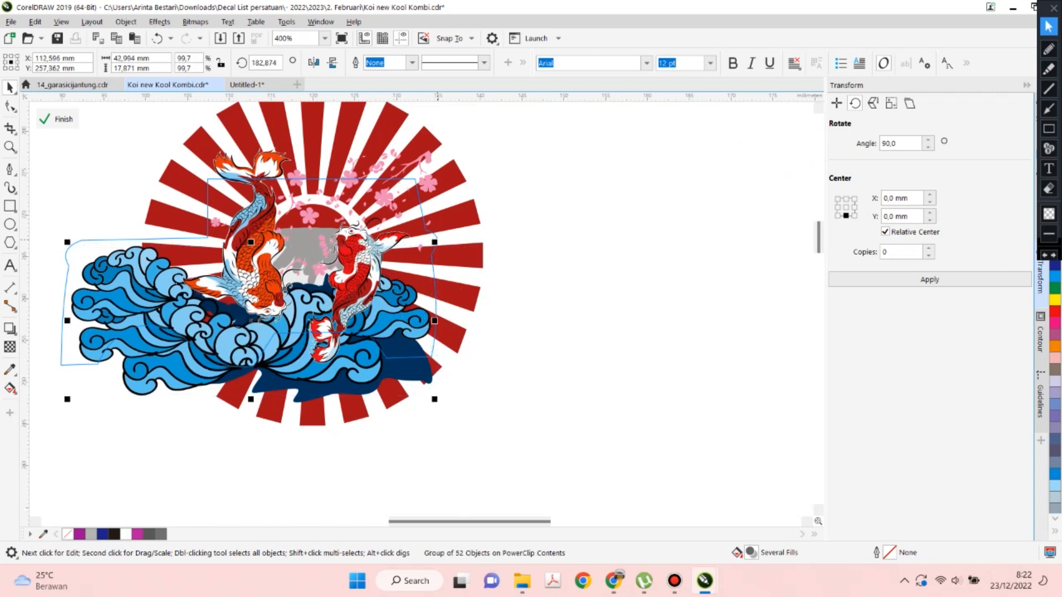
Nudge the waves up to about Y 257.9 mm and slightly right, and finish editing the PowerClip.
key(Up)
key(Up)
key(Up)
key(Up)
key(Up)
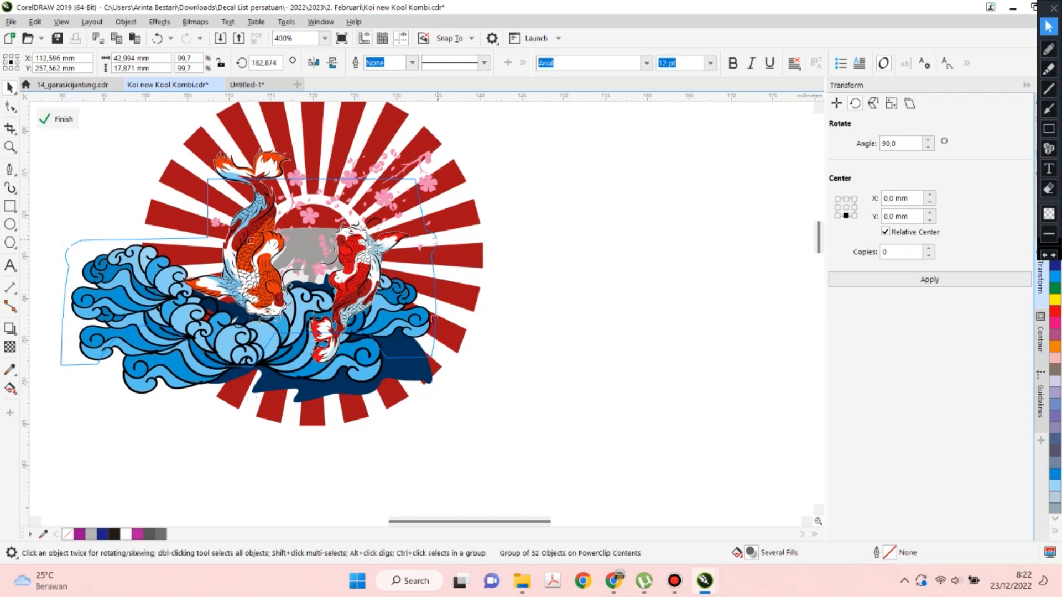
key(Right)
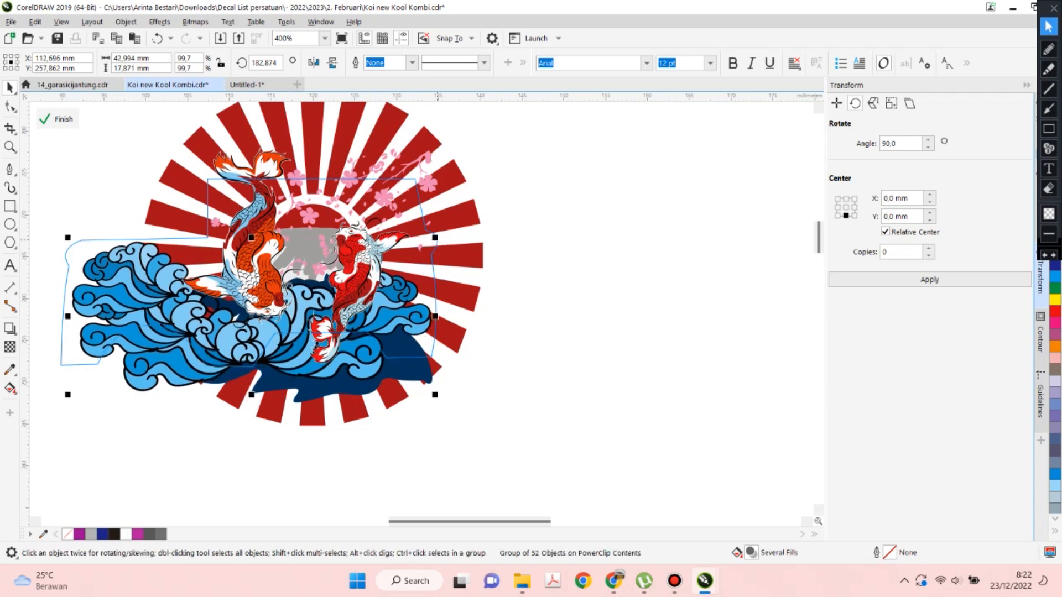
key(Right)
key(Escape)
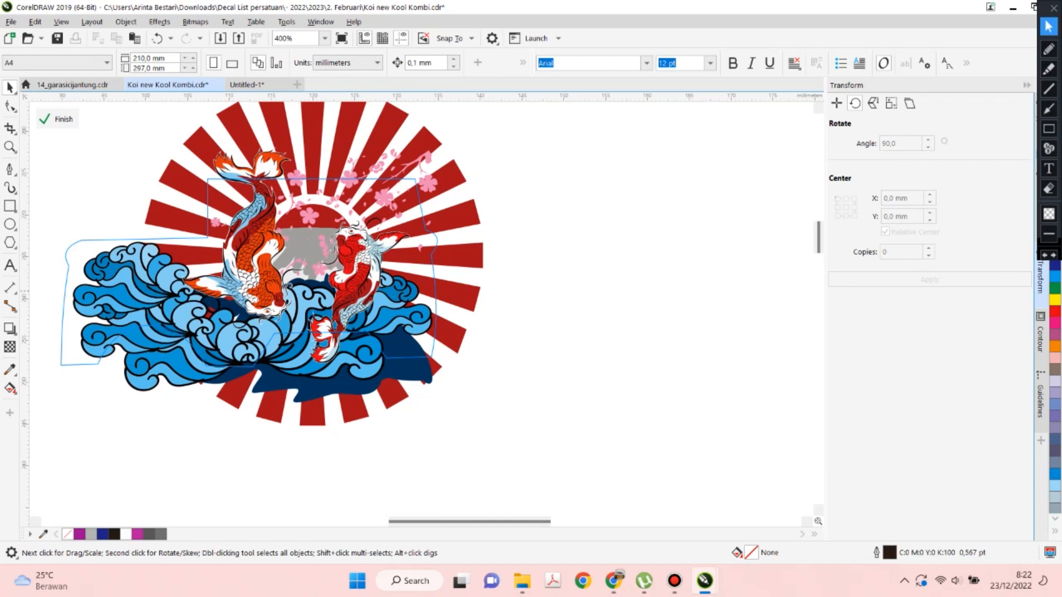
scroll(334, 178, up, 1)
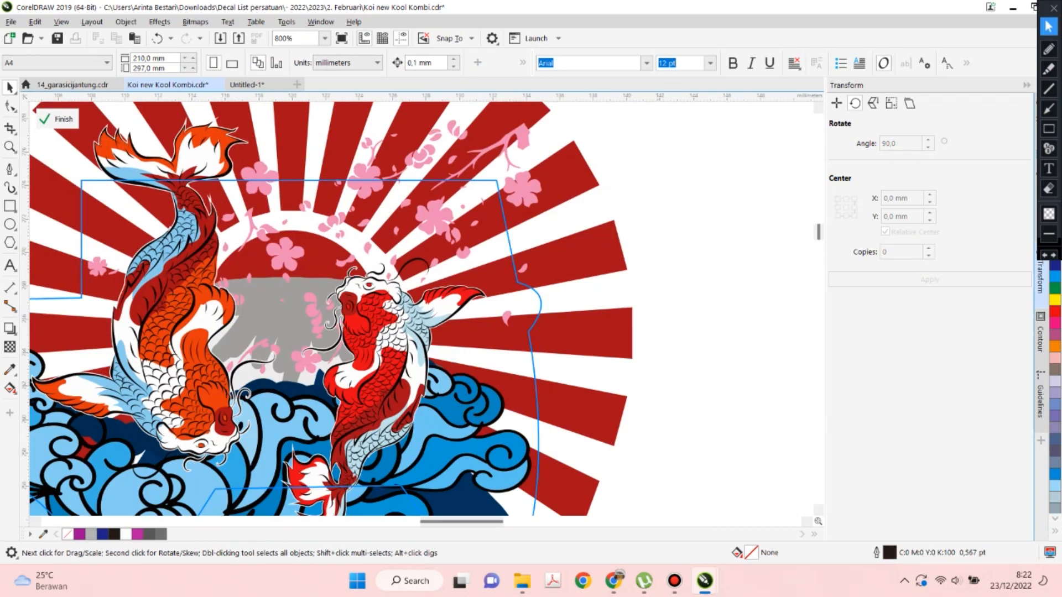
scroll(639, 277, down, 1)
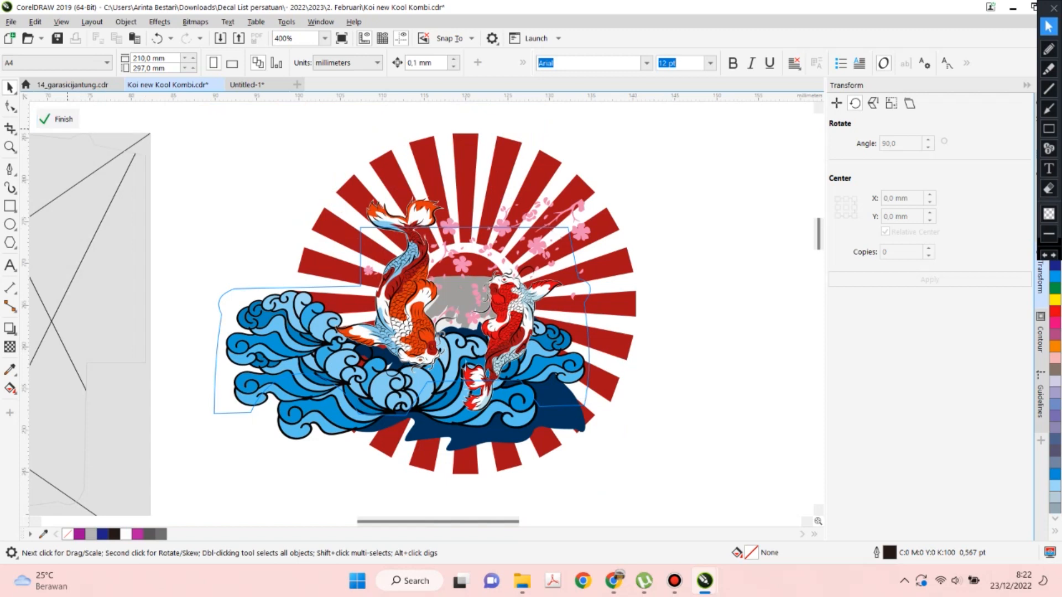
click(59, 118)
Move the red 錦鯉 stamp onto the van's waves above the wheel arch, at about X 100.2 mm, Y 261.7 mm.
scroll(426, 354, down, 3)
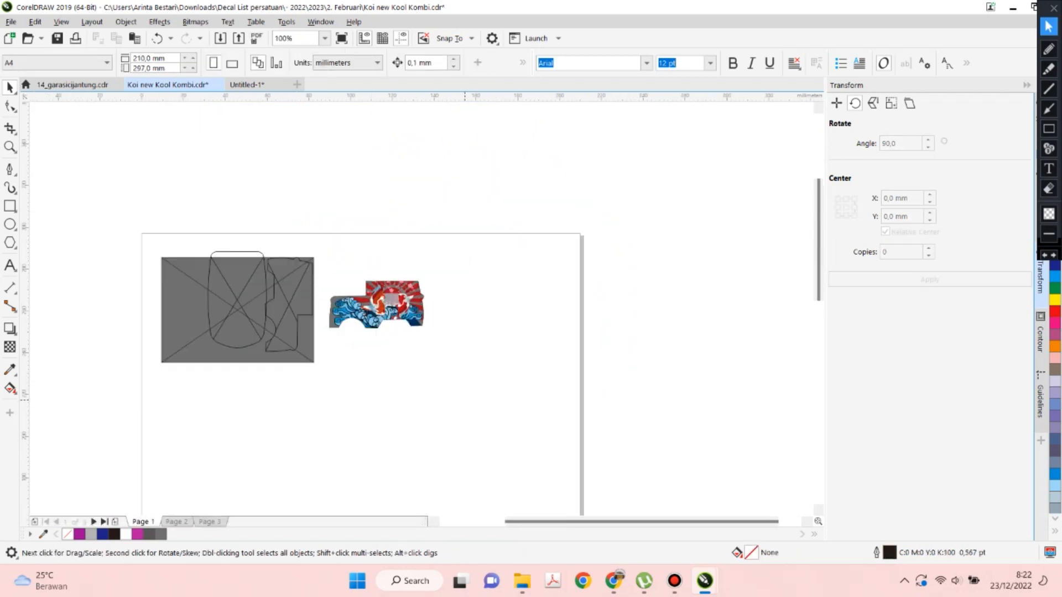
drag(442, 463, 454, 356)
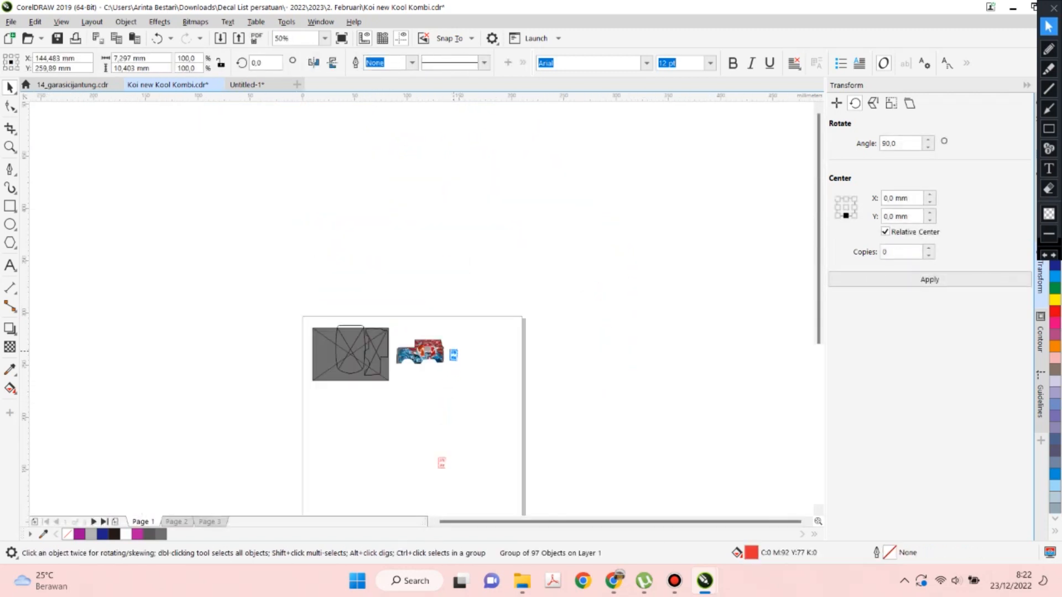
scroll(411, 349, up, 2)
scroll(410, 348, up, 1)
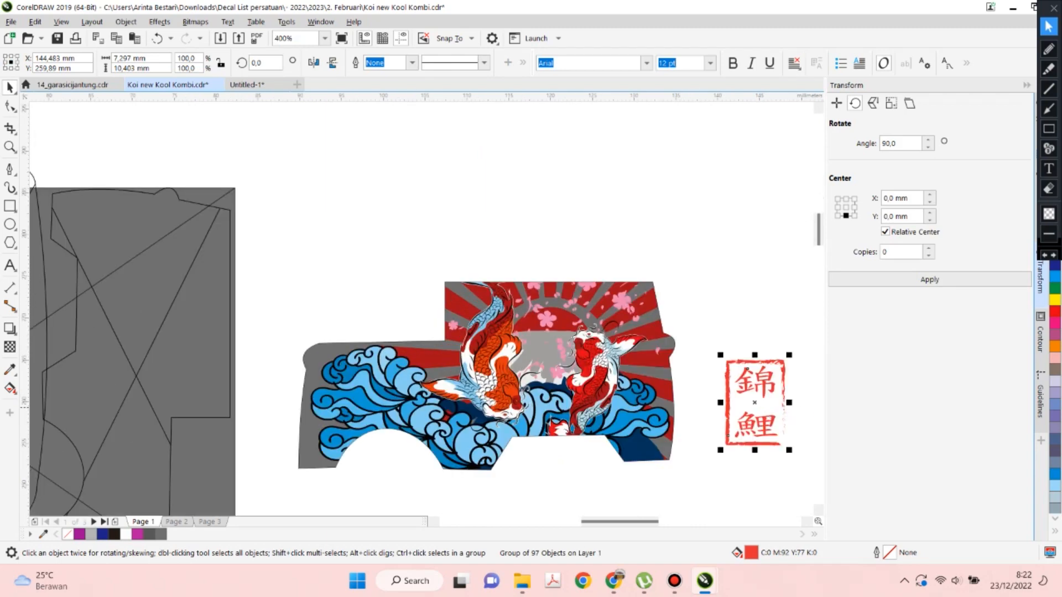
drag(355, 403, 369, 397)
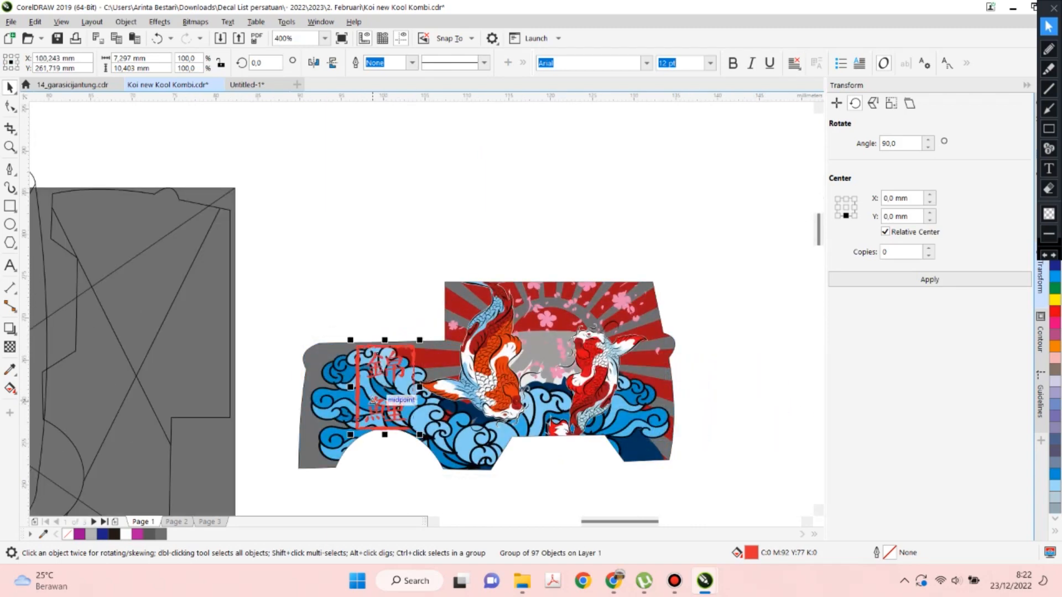
Scale the stamp down to about 4.35 × 6.2 mm and place it at about X 99.7 mm, Y 260.9 mm.
scroll(369, 397, up, 1)
drag(464, 286, 416, 359)
scroll(378, 400, up, 1)
drag(380, 390, 429, 339)
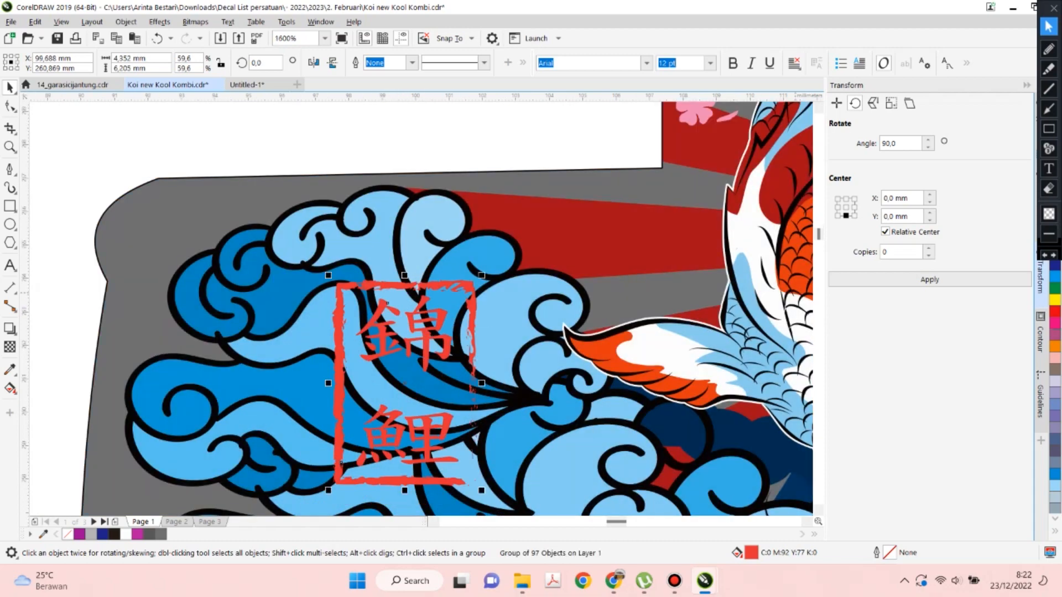
Open the Contour settings and switch the document units to centimeters.
click(1040, 339)
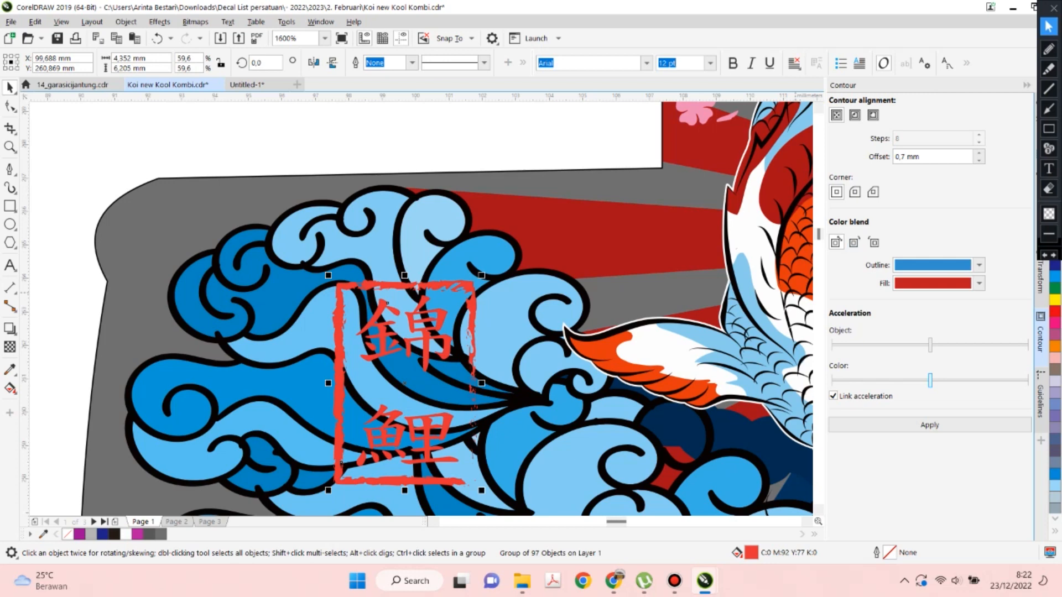
click(873, 115)
double_click(923, 139)
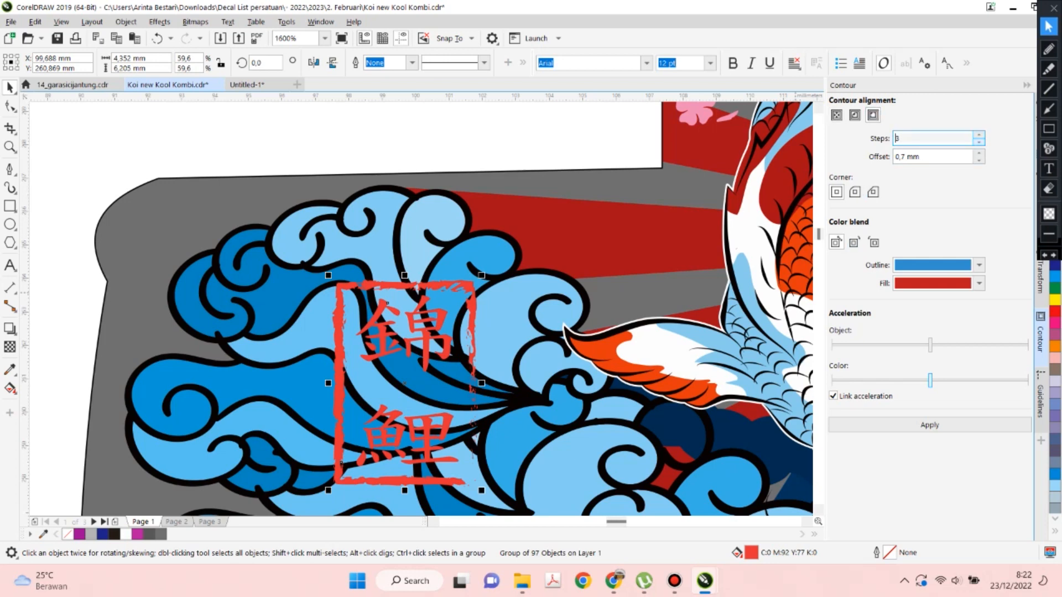
click(557, 133)
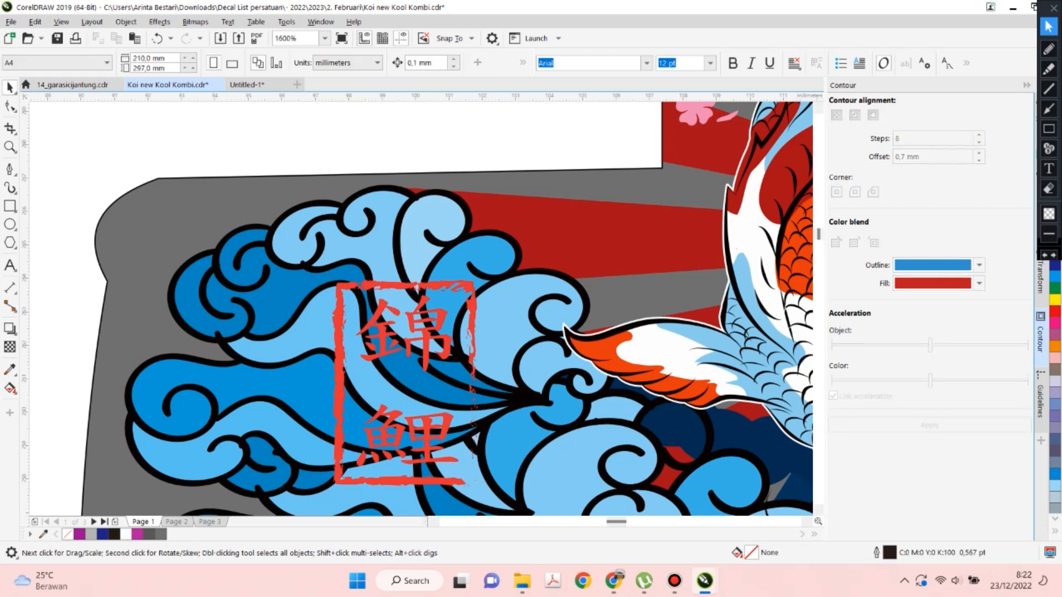
click(376, 63)
click(335, 205)
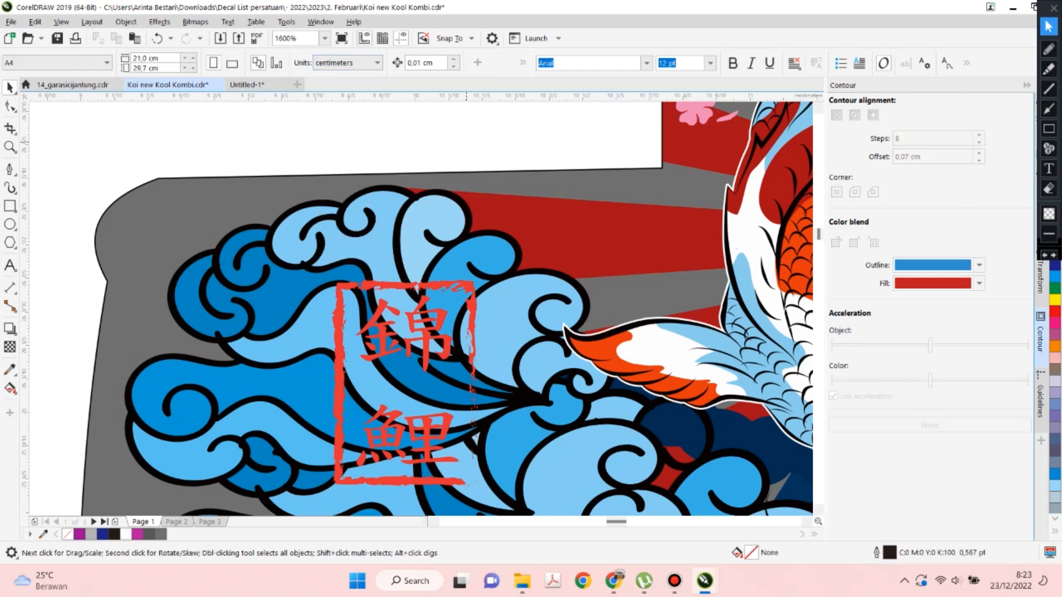
Apply an outside contour to the 錦鯉 stamp with 1 step and a 0.01 cm offset.
click(435, 285)
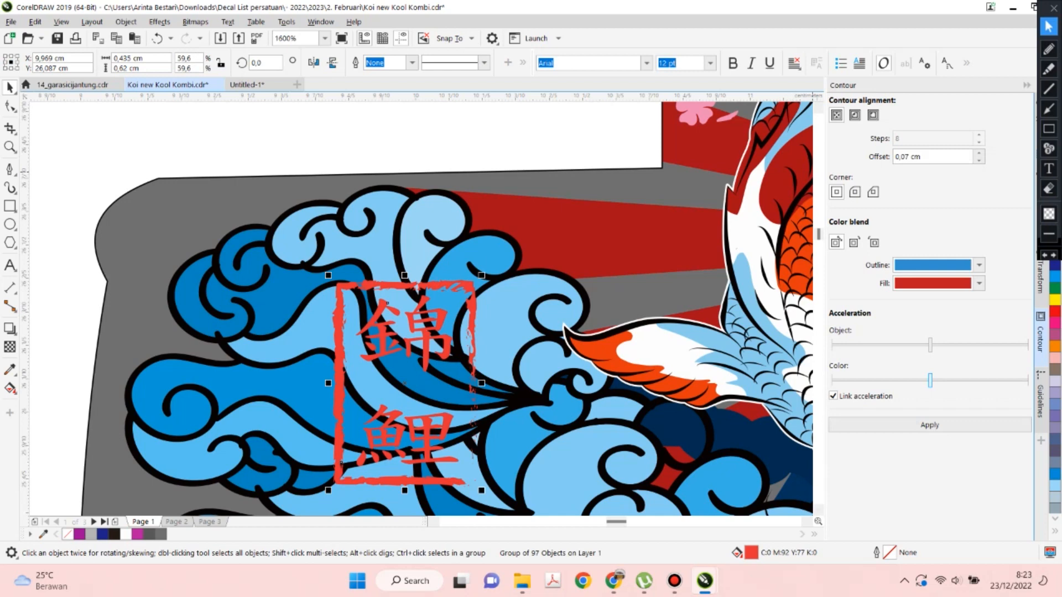
click(906, 157)
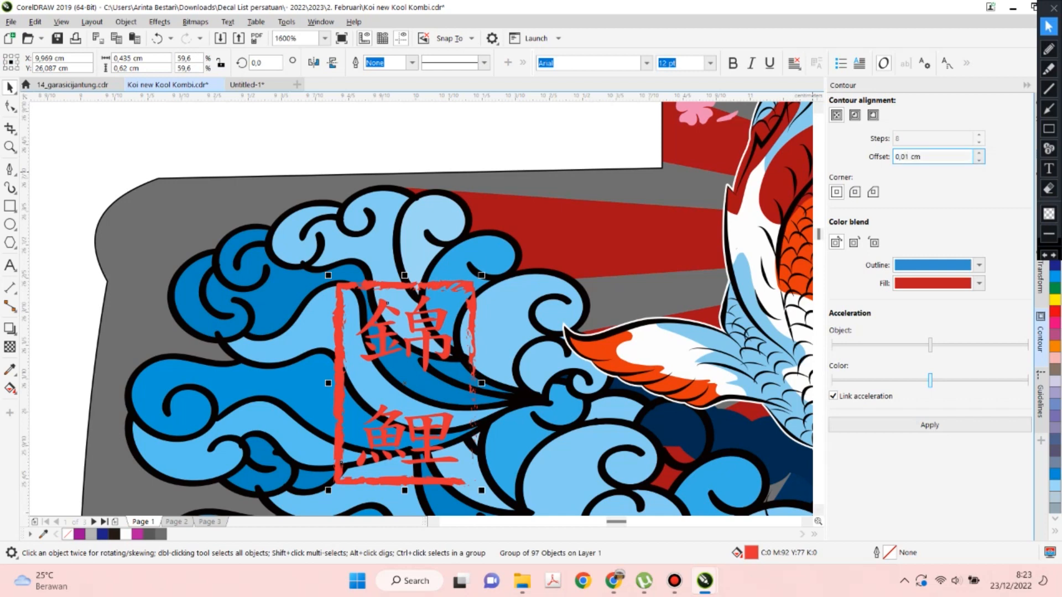
click(873, 115)
text(1)
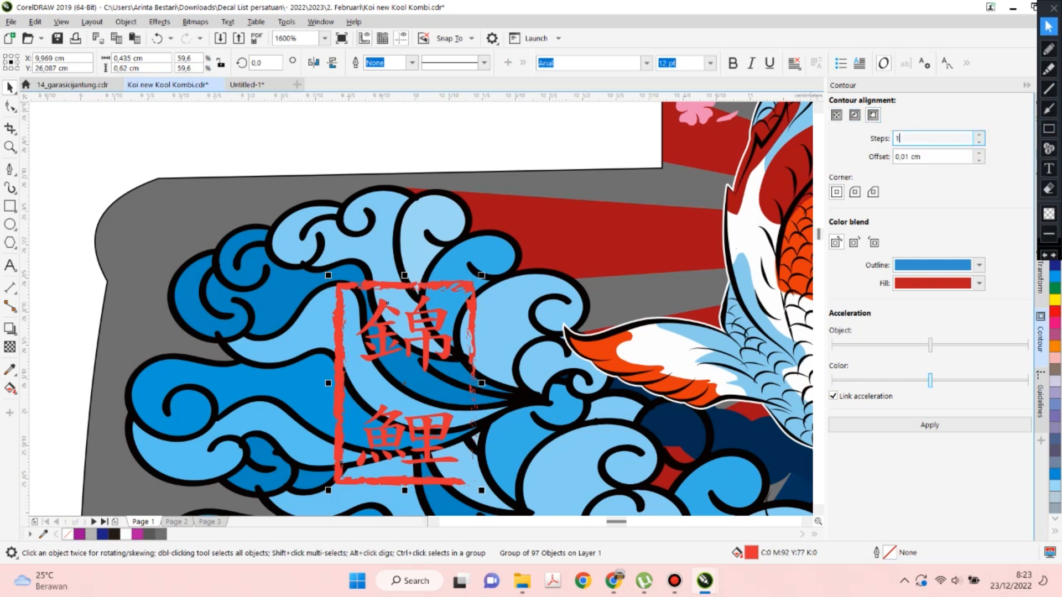
click(930, 425)
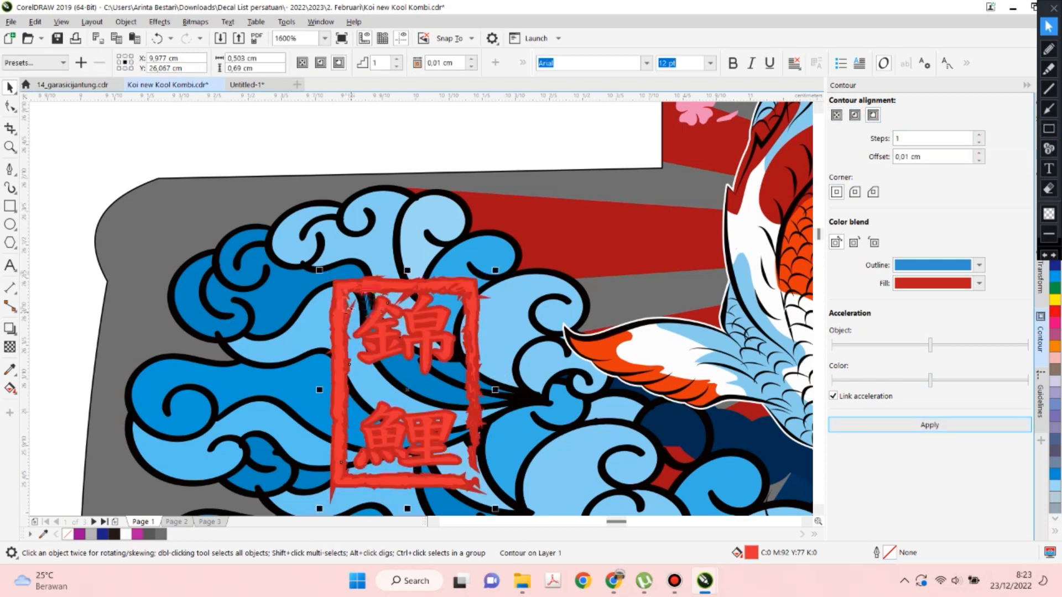
Change the corners of the stamp's contour to rounded.
click(404, 149)
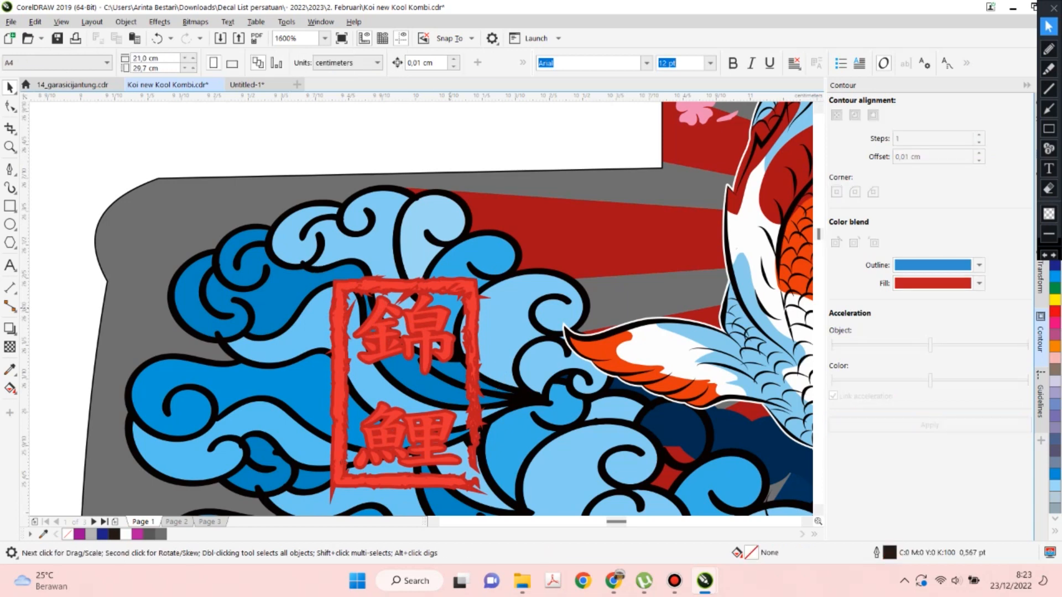
scroll(451, 311, up, 1)
click(328, 372)
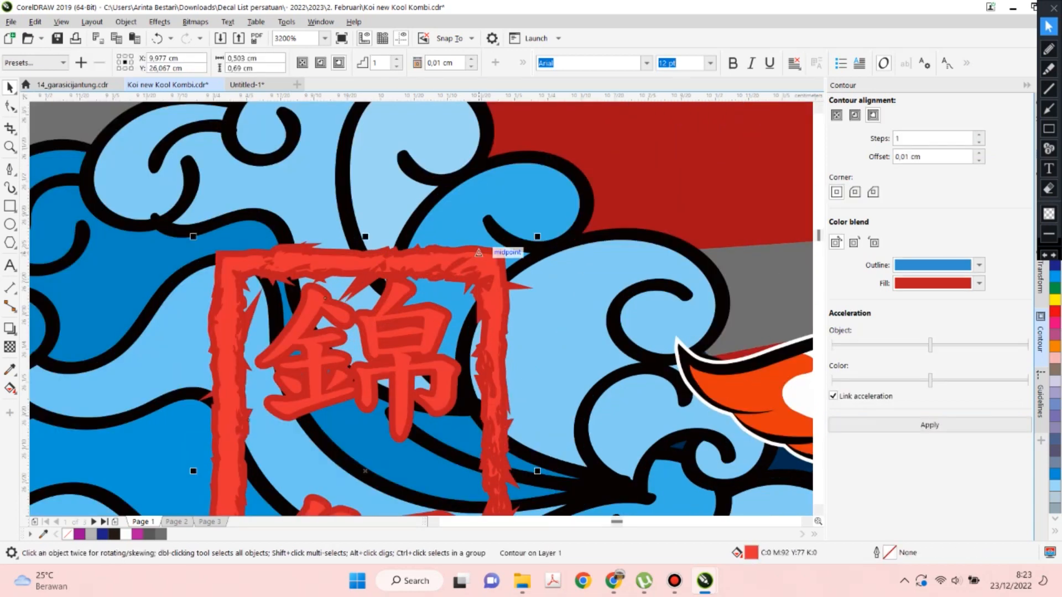
click(930, 425)
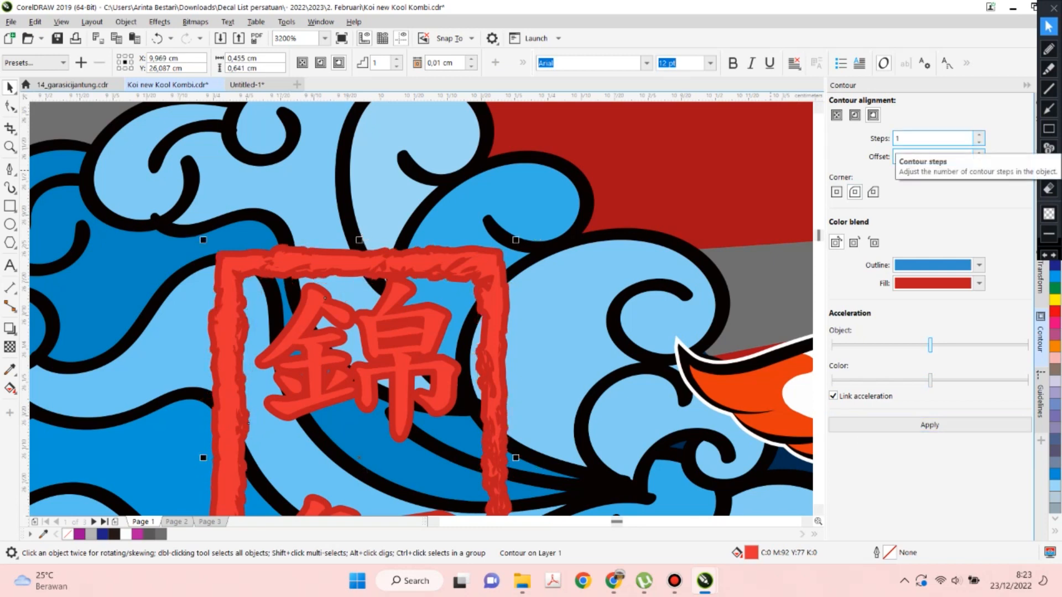
Reduce the stamp's contour offset to 0.005 cm and deselect the stamp.
text(05)
key(Return)
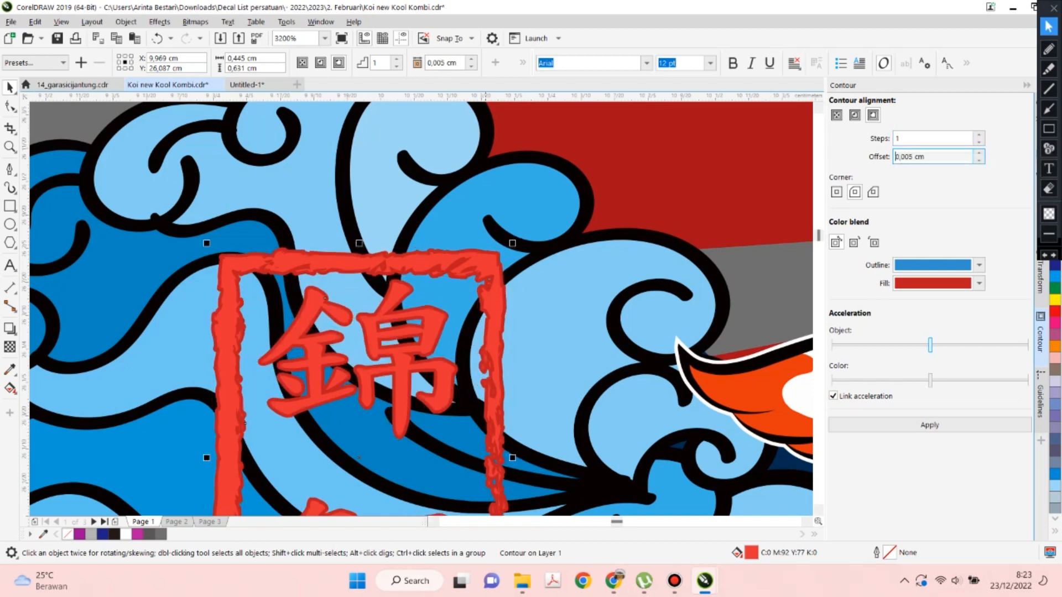
scroll(475, 265, down, 1)
key(Escape)
Break the contour apart from the 錦鯉 stamp and deselect the objects.
scroll(420, 278, up, 2)
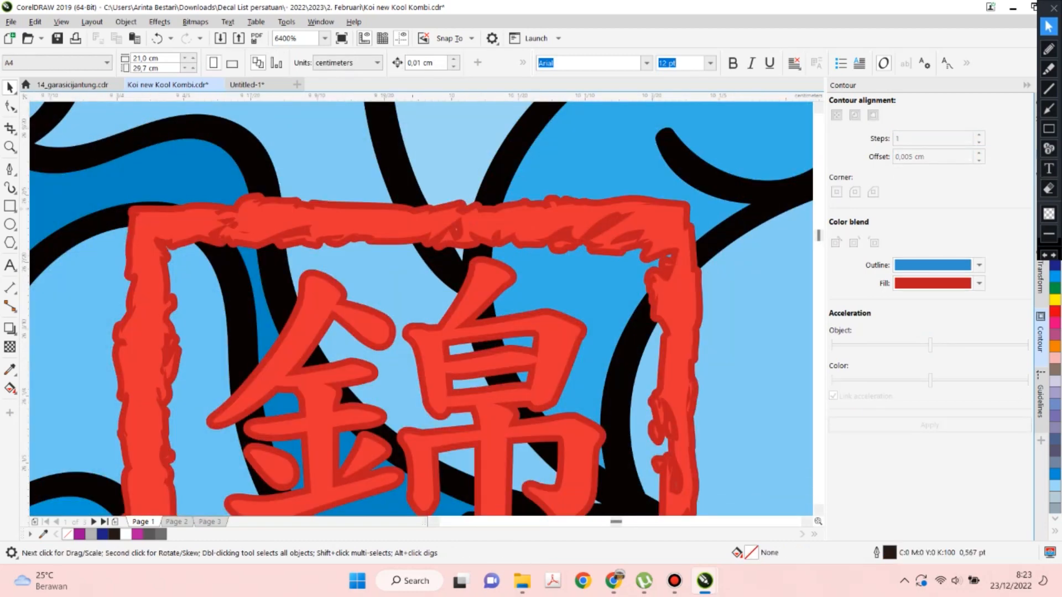
click(412, 208)
right_click(412, 207)
click(423, 215)
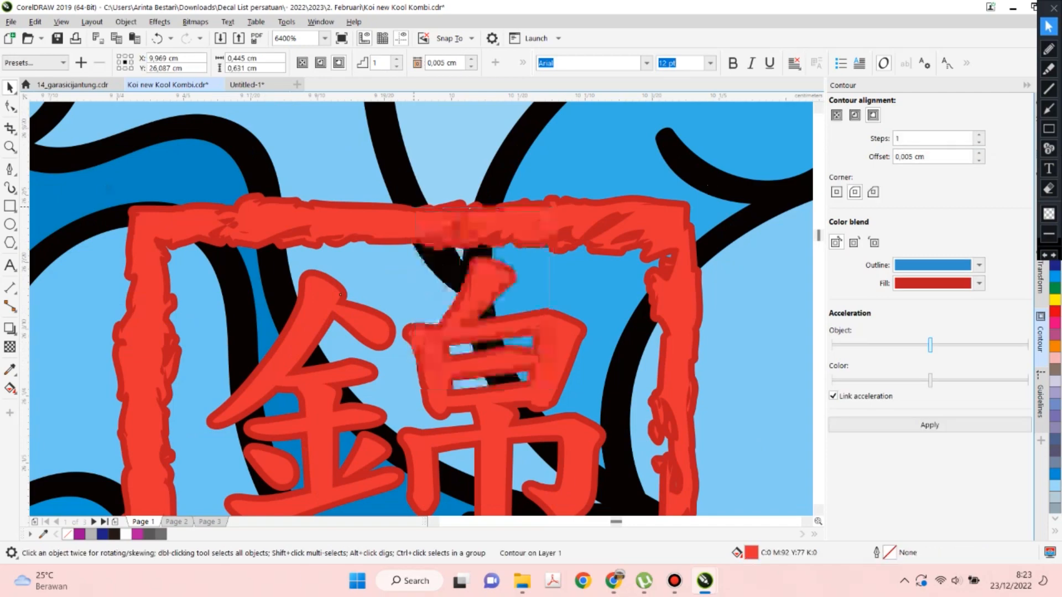
scroll(422, 205, down, 2)
key(Escape)
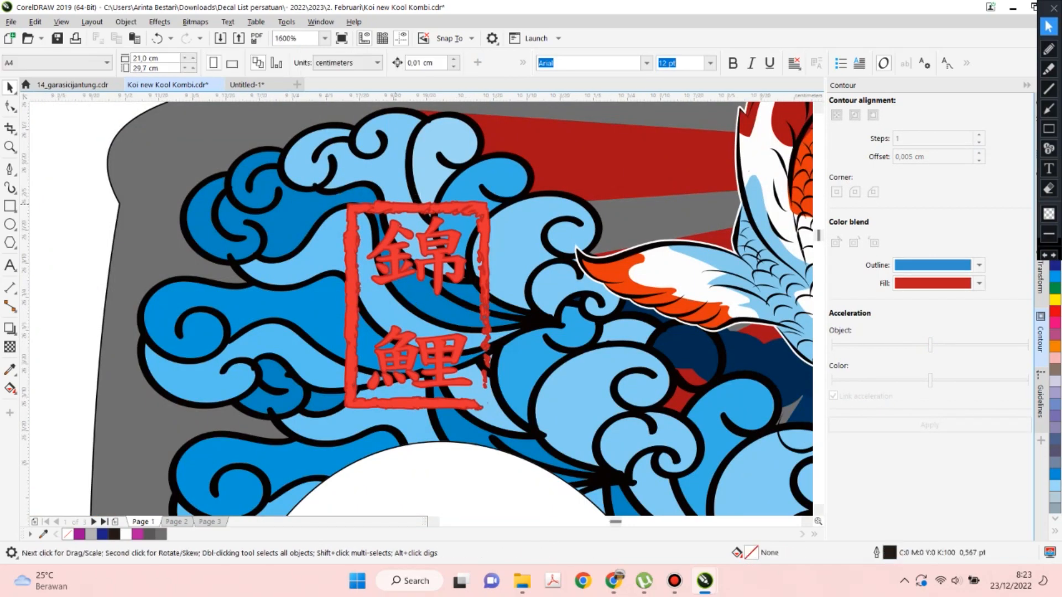
Fill the separated contour curve with white and select it together with the red stamp.
scroll(401, 354, up, 3)
click(238, 267)
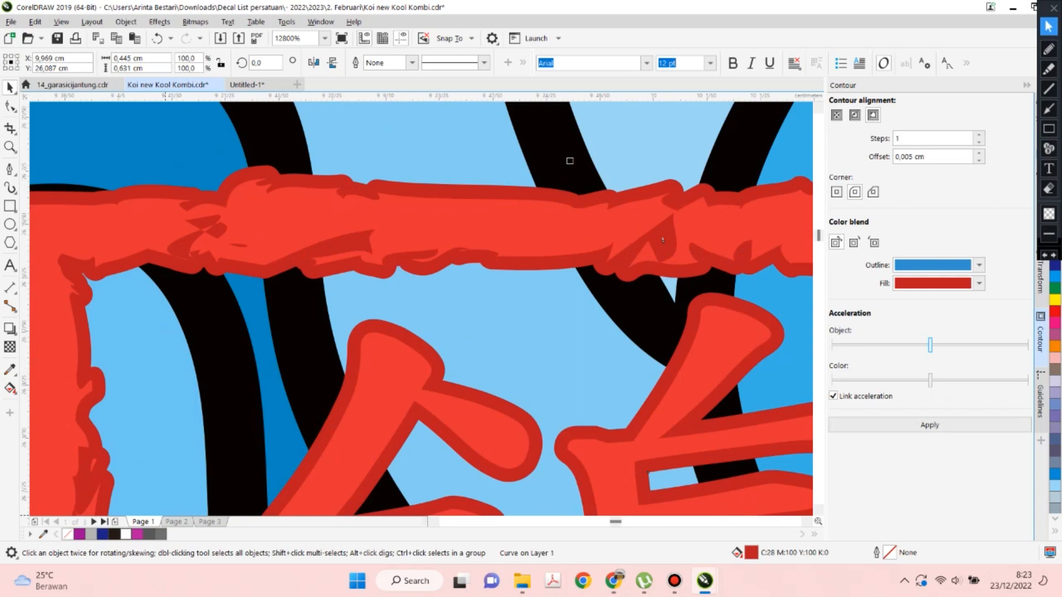
scroll(570, 160, down, 4)
drag(286, 200, 435, 455)
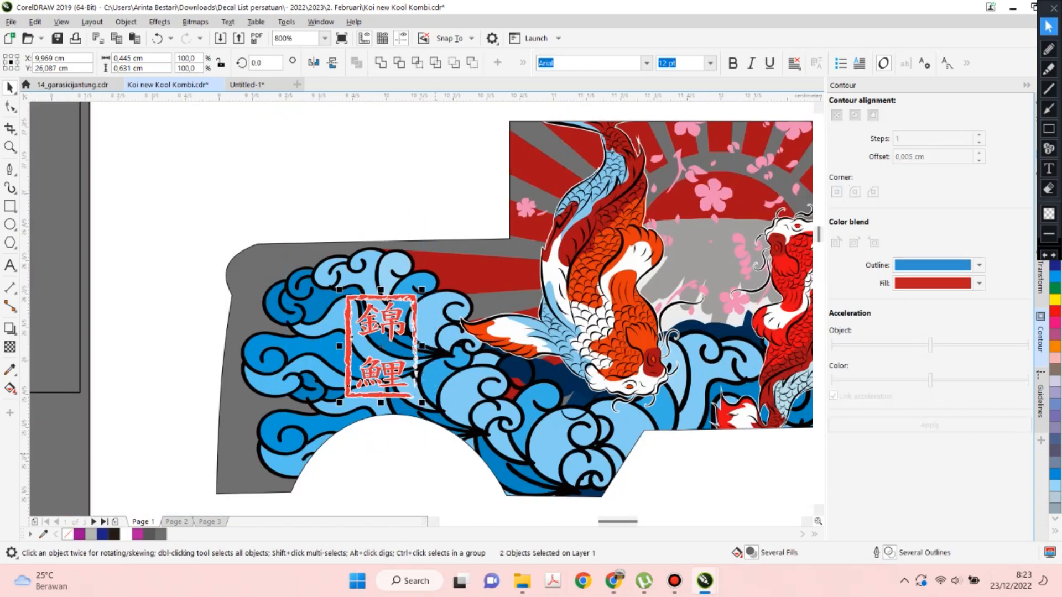
Move the stamp and its white outline to about X 10.06 cm, Y 26.04 cm.
scroll(436, 454, up, 1)
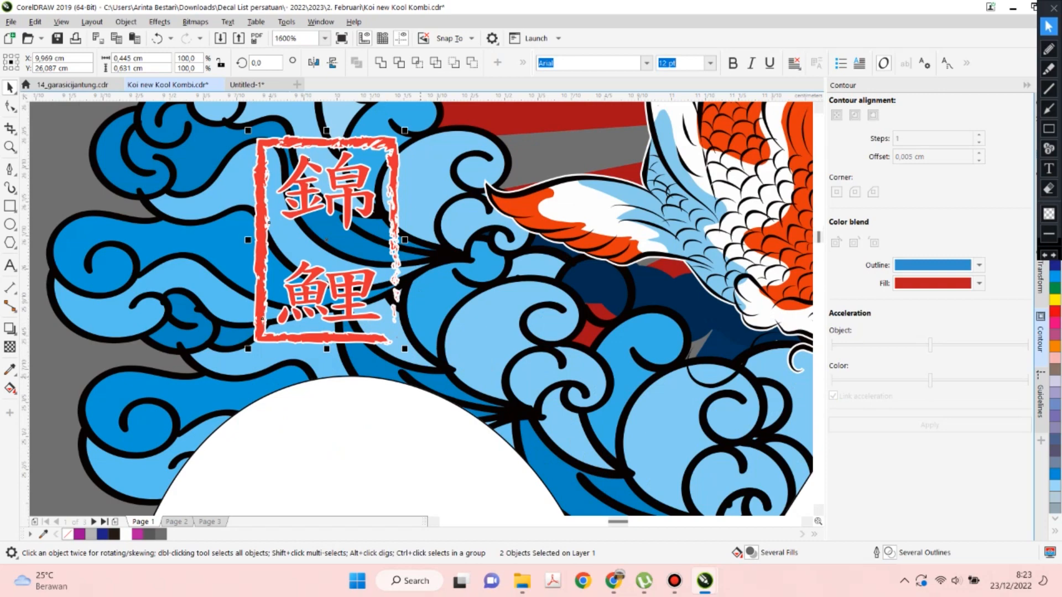
scroll(417, 382, down, 1)
drag(366, 321, 379, 329)
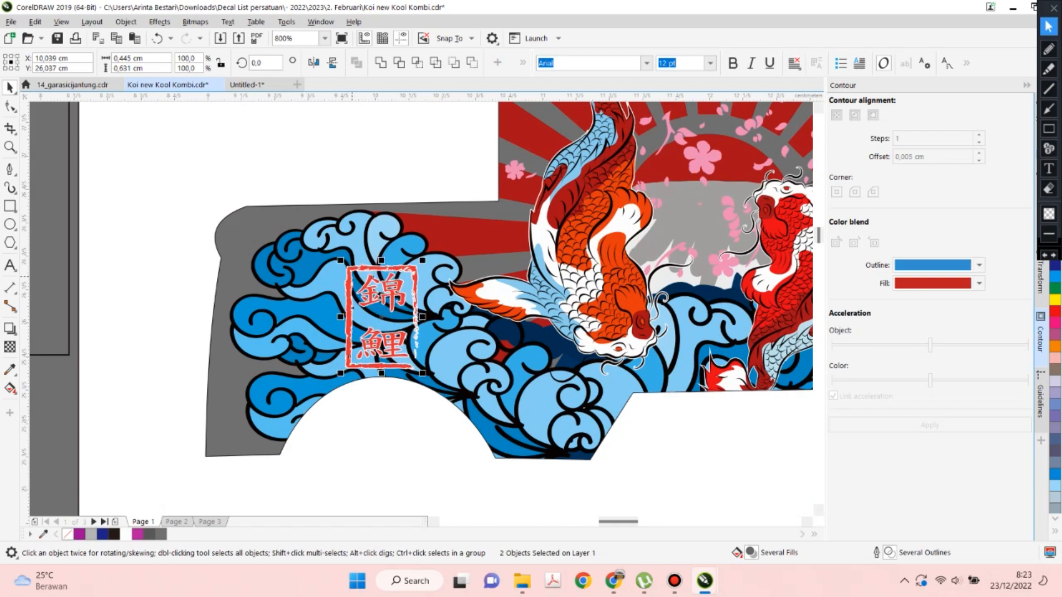
key(Right)
key(Right)
Scale the stamp and outline down to about 0.398 × 0.564 cm and nudge them to about X 10.055 cm, Y 26.014 cm.
scroll(428, 266, up, 1)
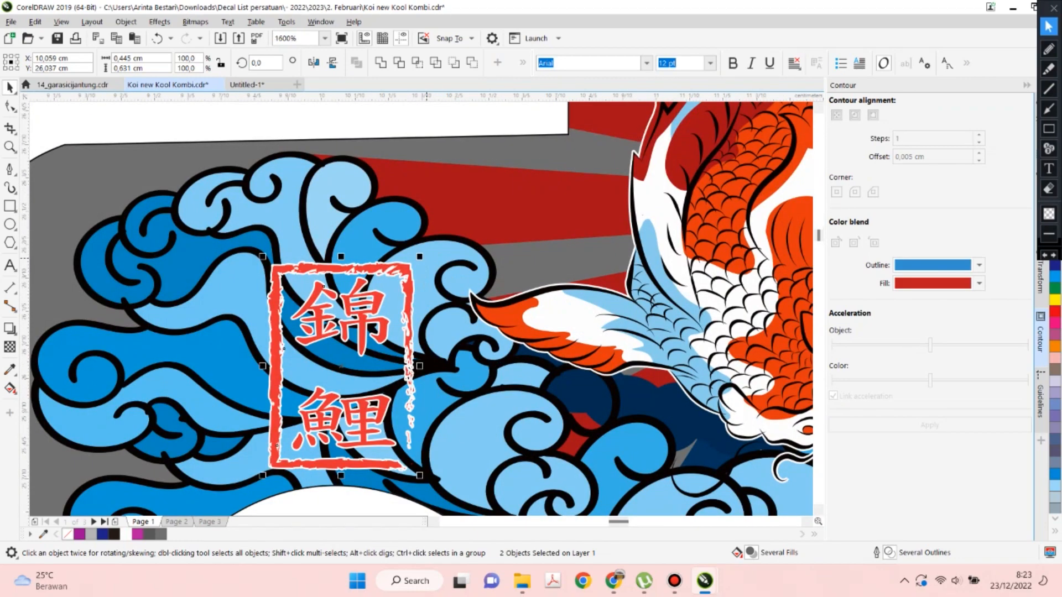
drag(420, 258, 403, 281)
key(Up)
key(Right)
key(Right)
key(Left)
key(Left)
key(Left)
key(Right)
Group the red stamp with its white outline and deselect the group.
scroll(384, 284, down, 4)
key(ctrl+g)
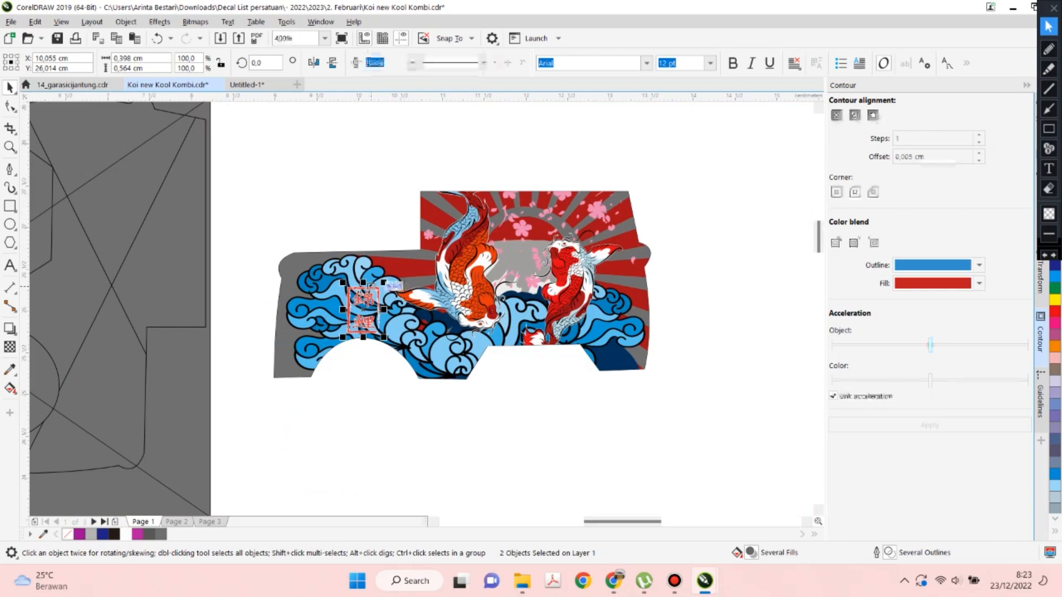
drag(440, 328, 463, 402)
scroll(364, 296, up, 2)
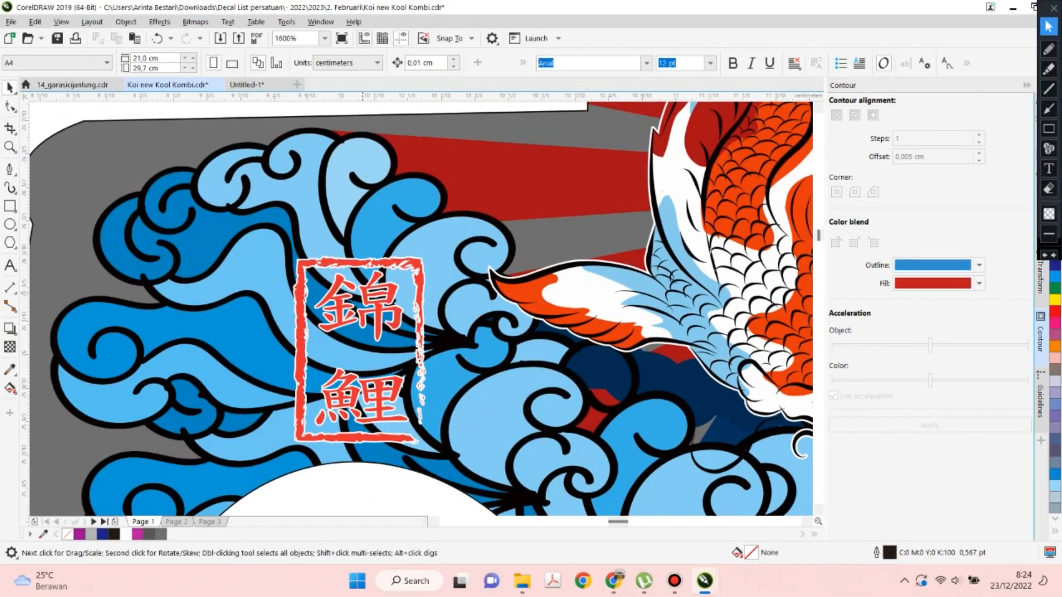
Move the kanji stamp between the two koi and scale it down to about 0.209 × 0.296 cm.
scroll(363, 288, down, 2)
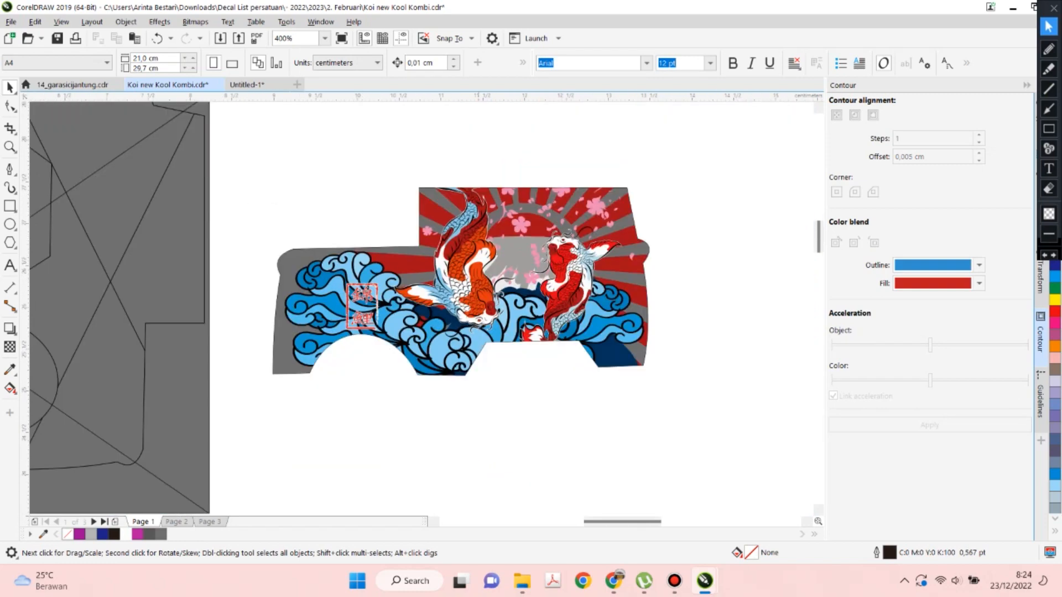
scroll(553, 254, up, 1)
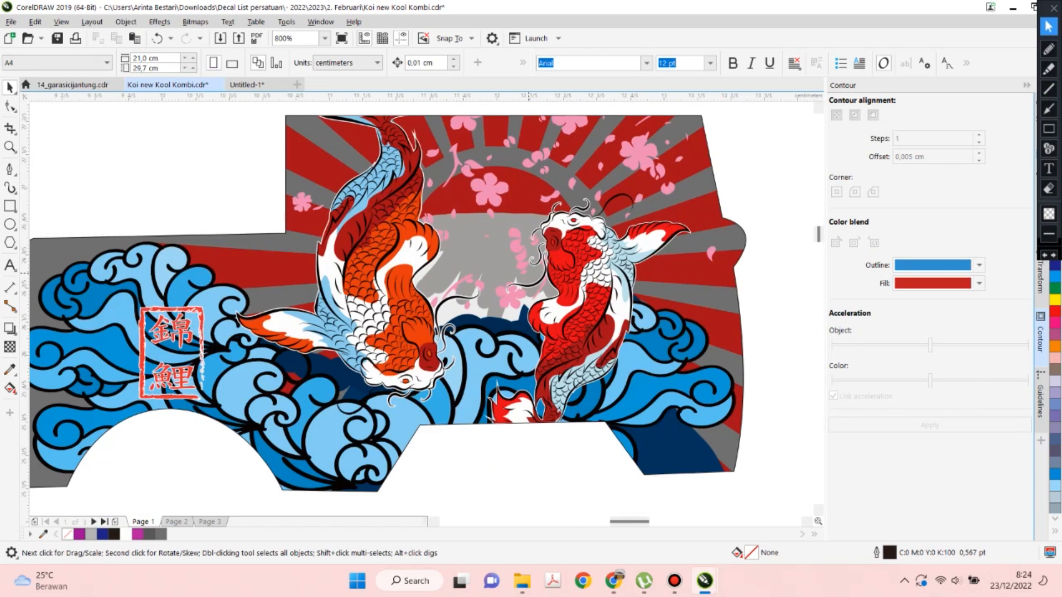
scroll(534, 279, down, 1)
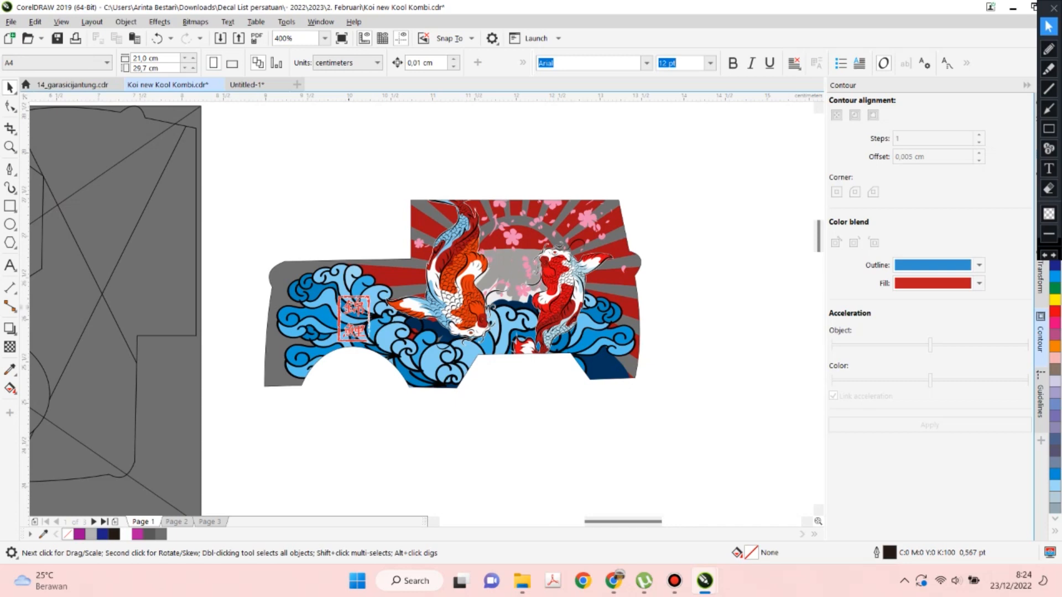
scroll(359, 306, up, 1)
drag(359, 307, 672, 211)
scroll(689, 200, up, 1)
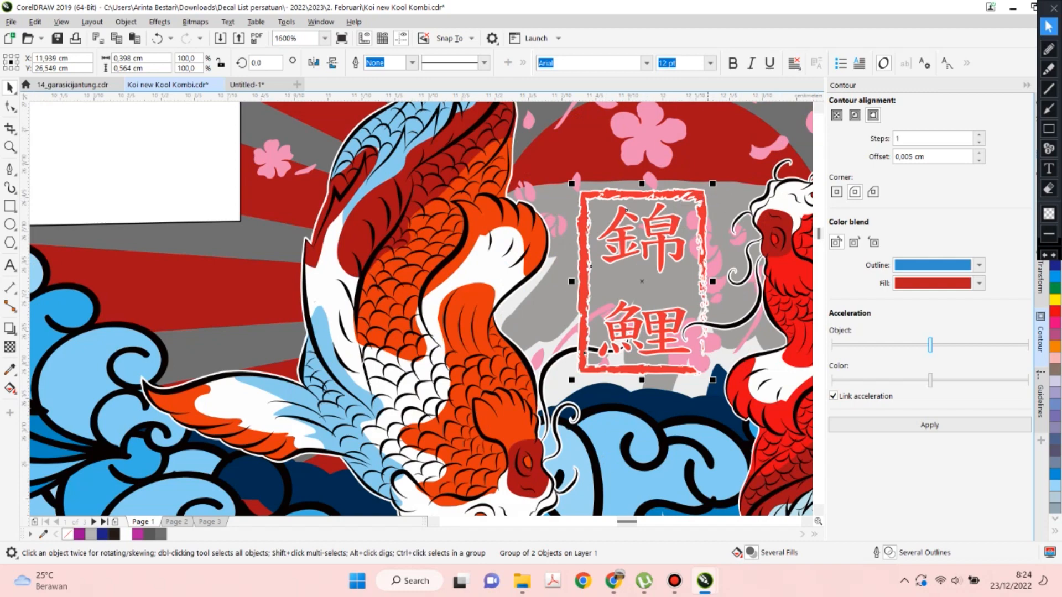
drag(713, 183, 662, 216)
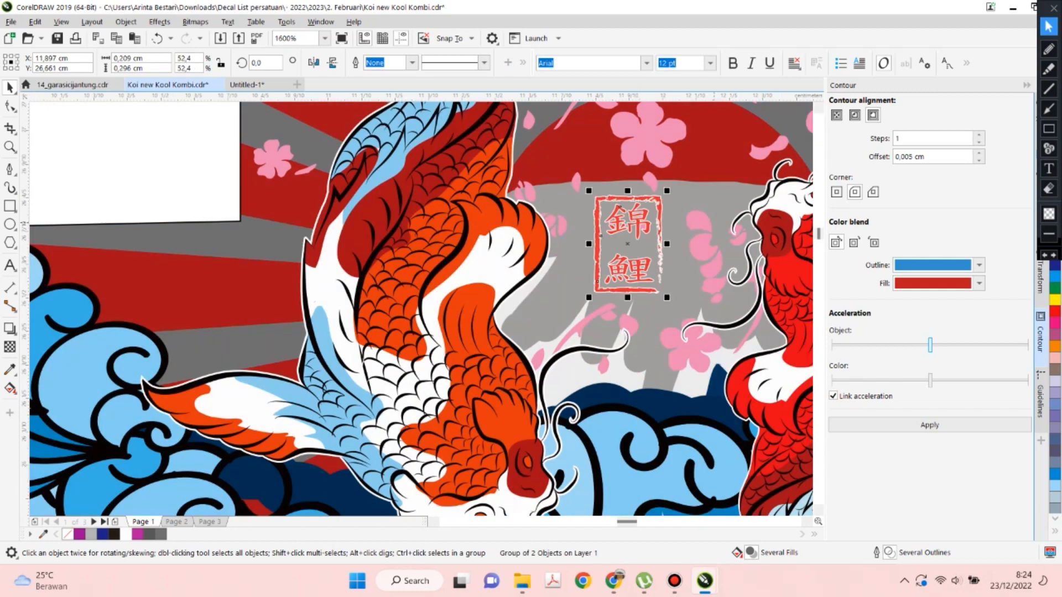
Nudge the stamp horizontally to about X 11.917 cm over the grey mountain.
scroll(608, 194, up, 2)
scroll(606, 201, down, 1)
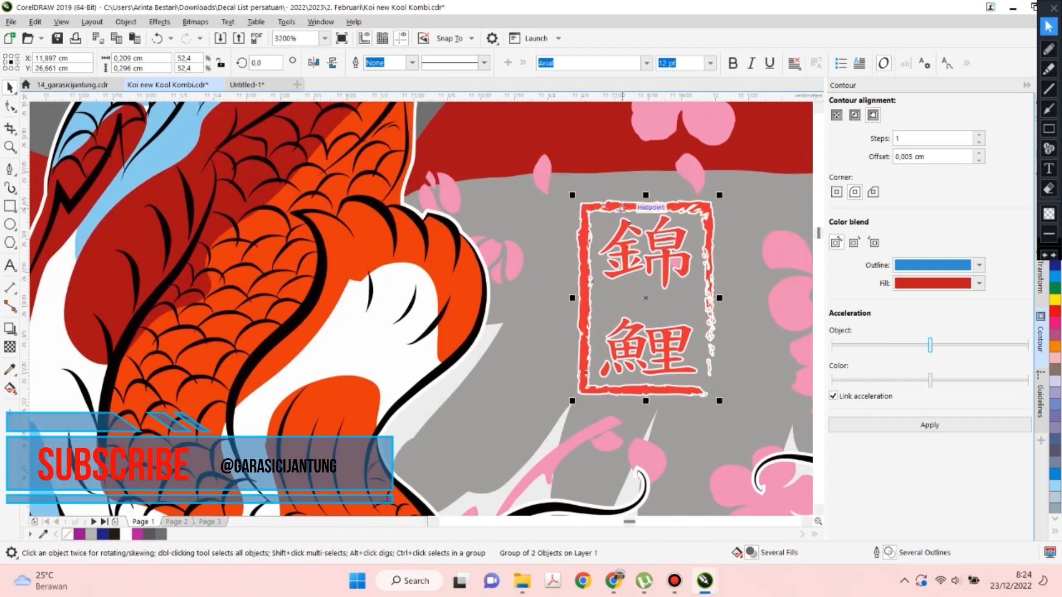
key(Left)
key(Left)
key(Right)
key(Right)
key(Right)
key(Right)
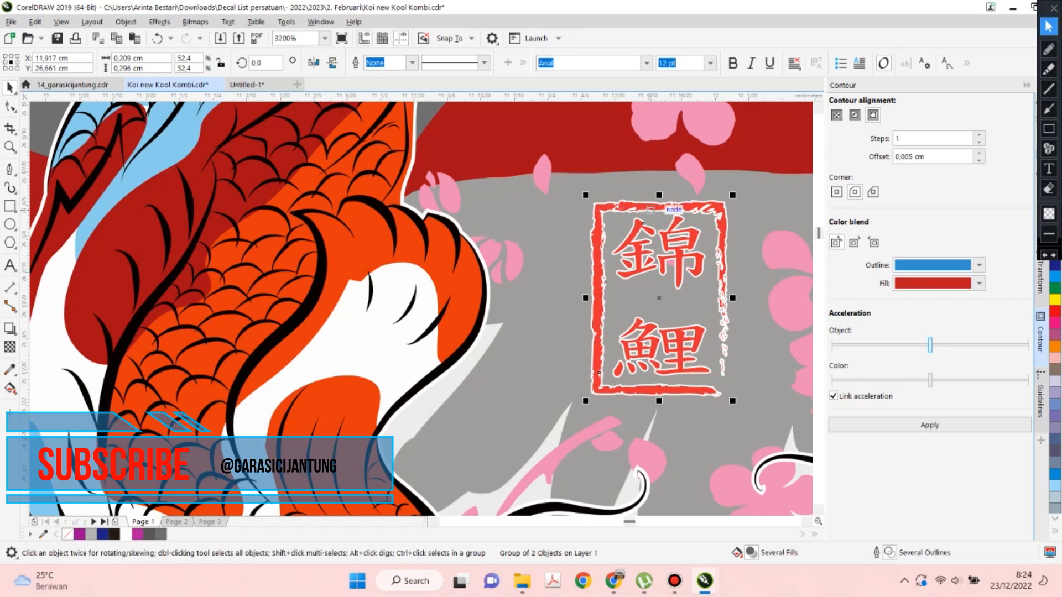
Ungroup the stamp from its white outline and delete the outline.
click(459, 288)
scroll(458, 289, down, 1)
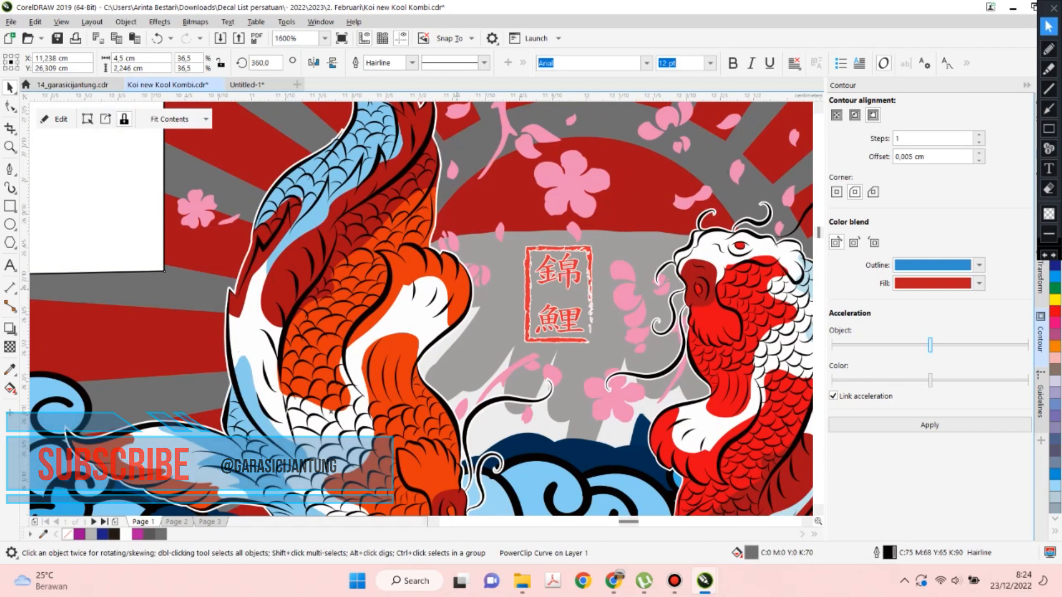
right_click(541, 293)
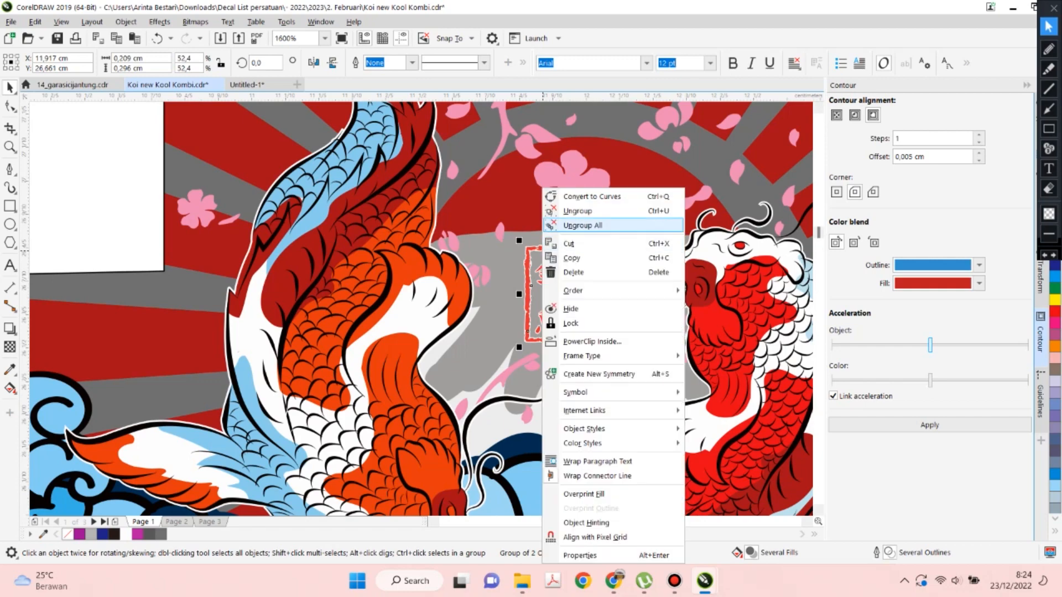
click(578, 211)
scroll(608, 332, up, 3)
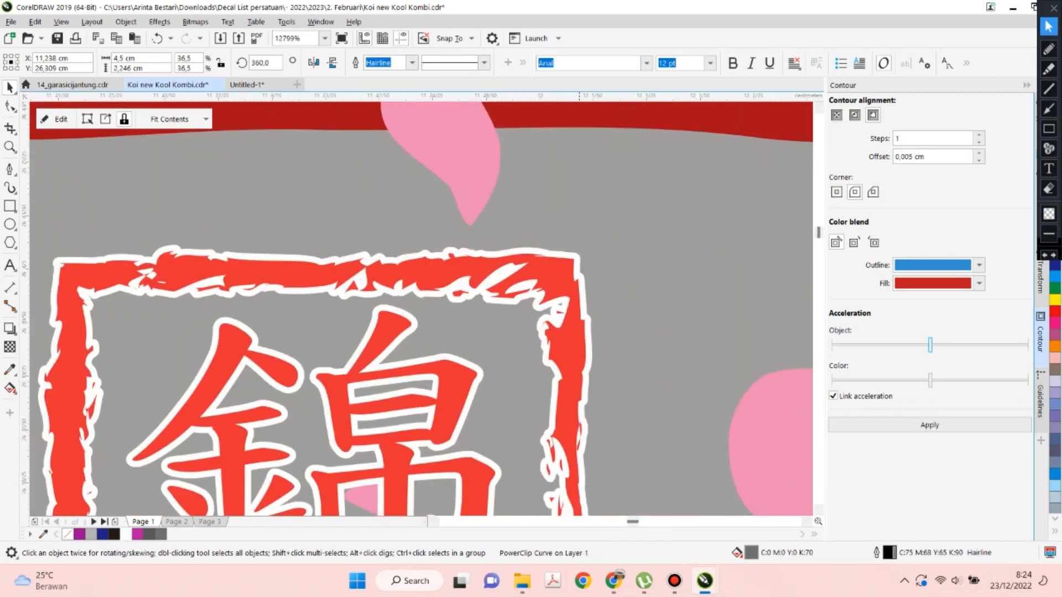
click(578, 256)
key(Delete)
scroll(577, 253, down, 2)
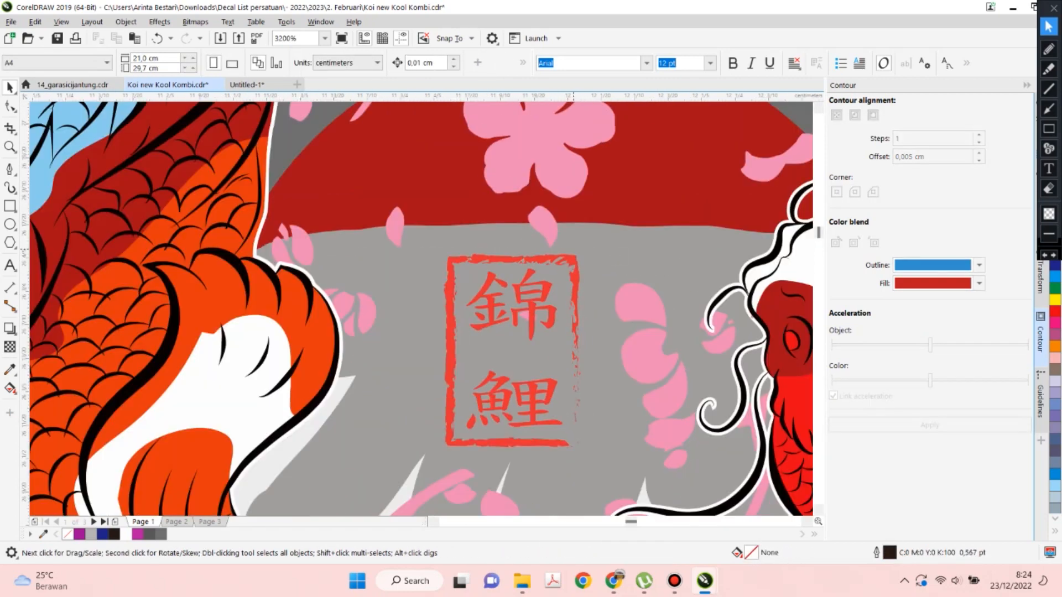
Cut the red stamp and paste it inside the van side's PowerClip contents over the grey mountain.
click(564, 260)
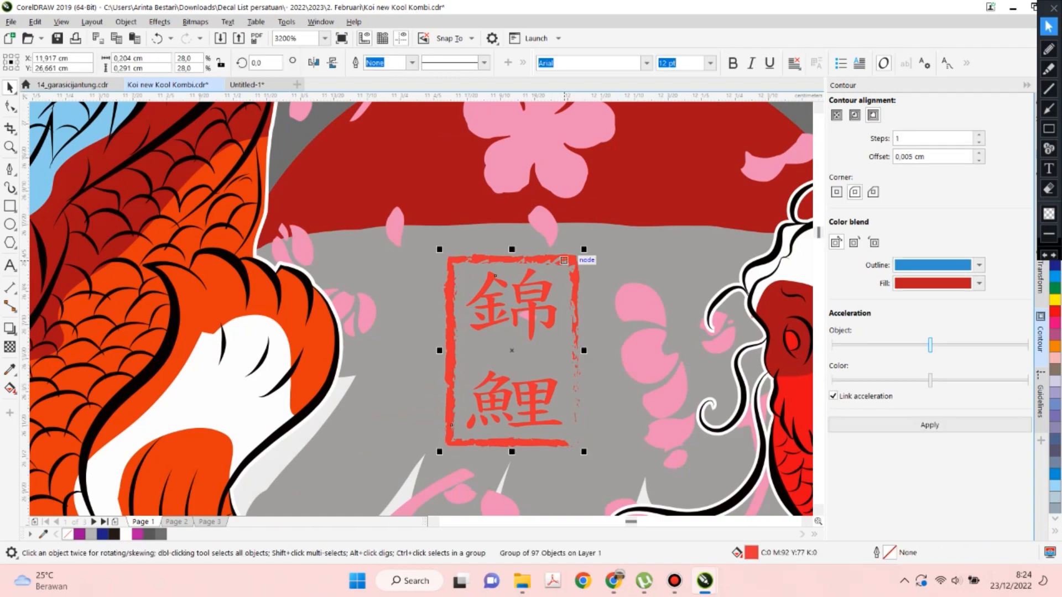
key(ctrl+x)
right_click(564, 315)
click(609, 182)
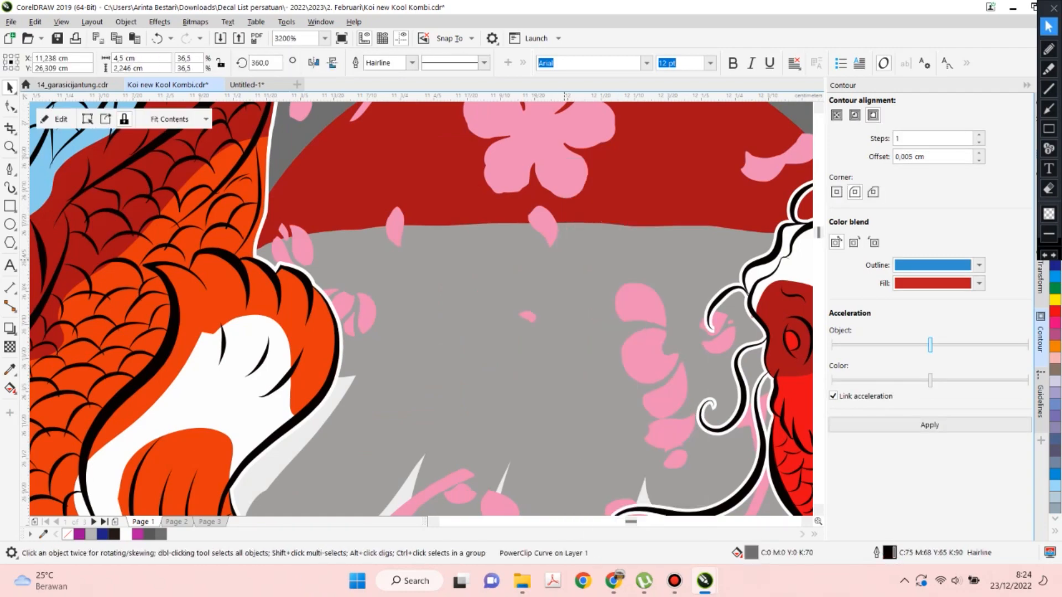
scroll(527, 312, down, 2)
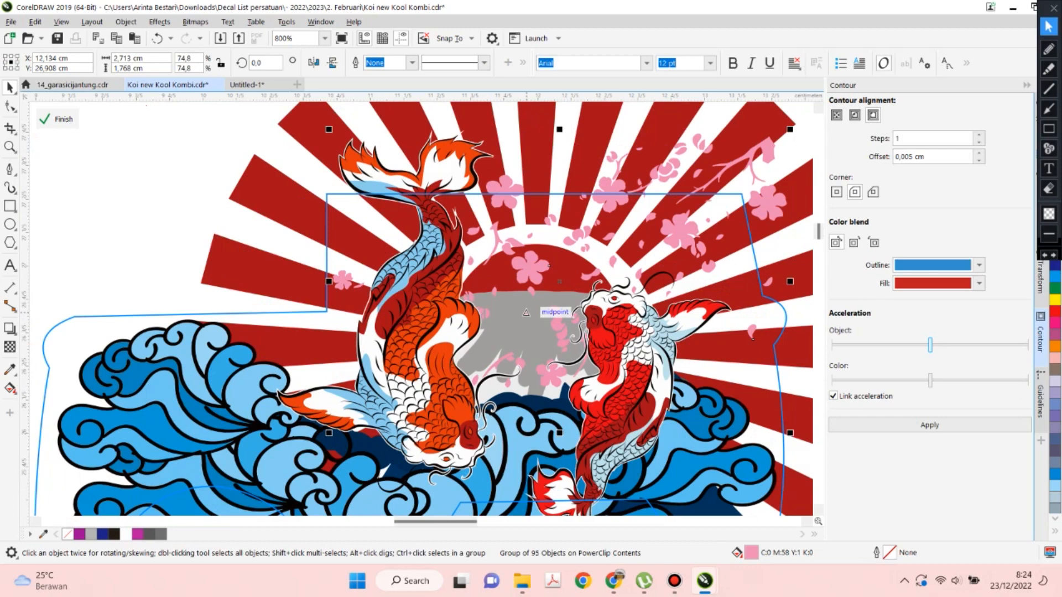
scroll(527, 313, up, 1)
key(F7)
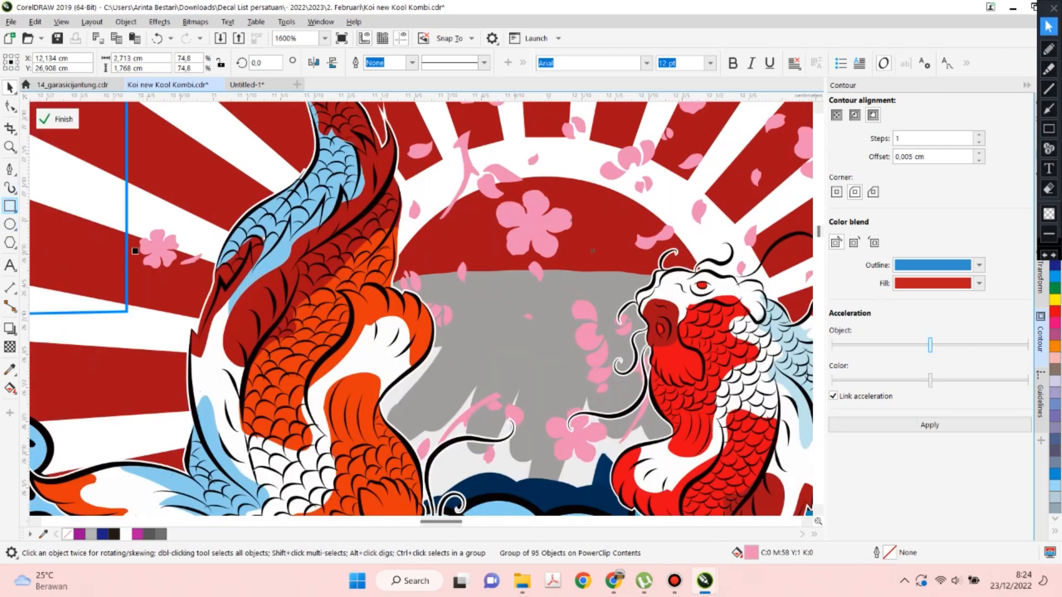
scroll(426, 261, down, 1)
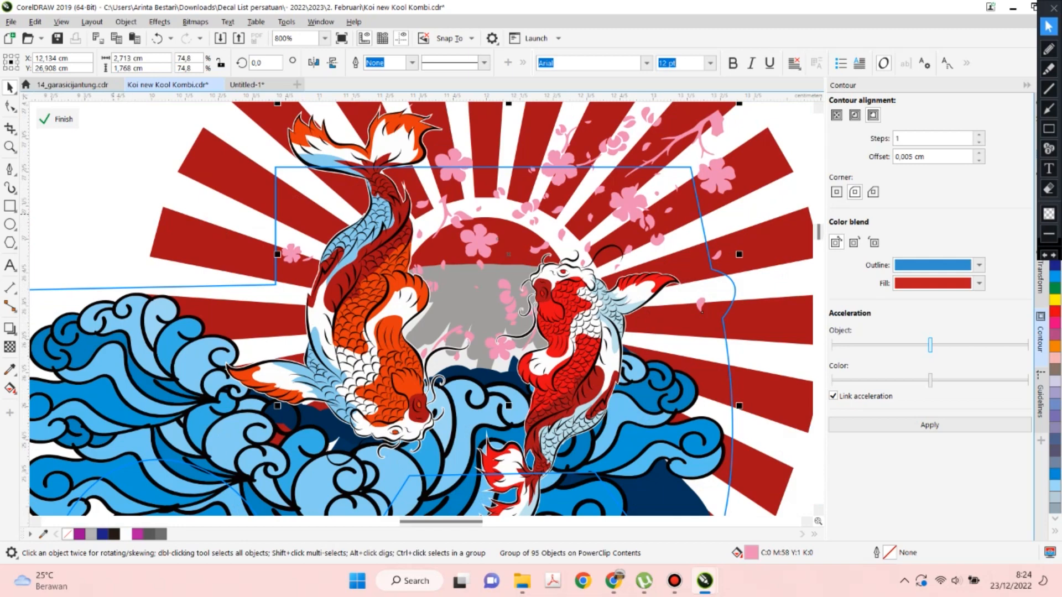
key(Escape)
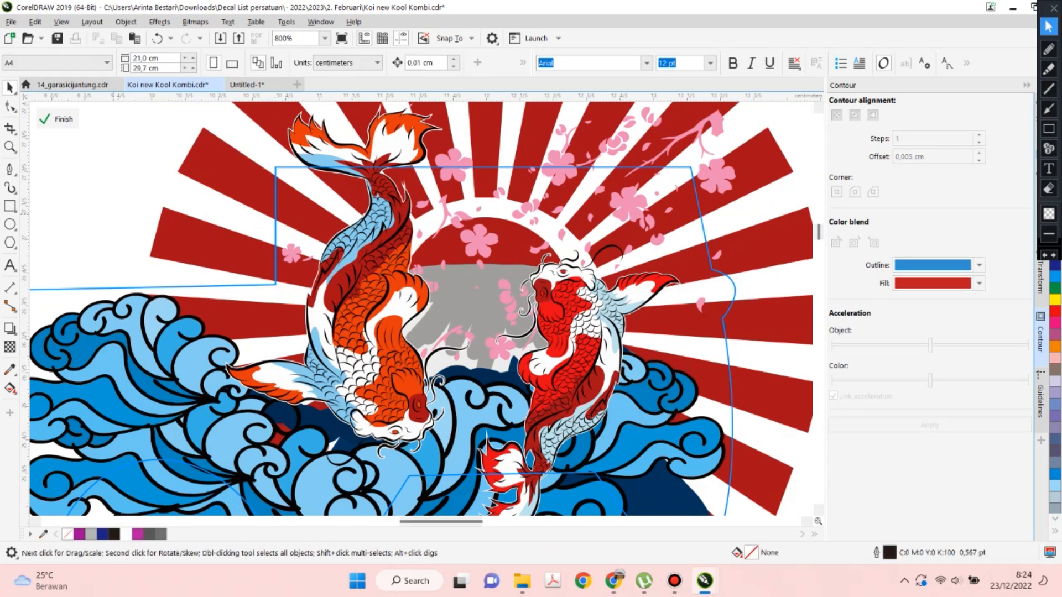
click(471, 299)
scroll(459, 287, up, 2)
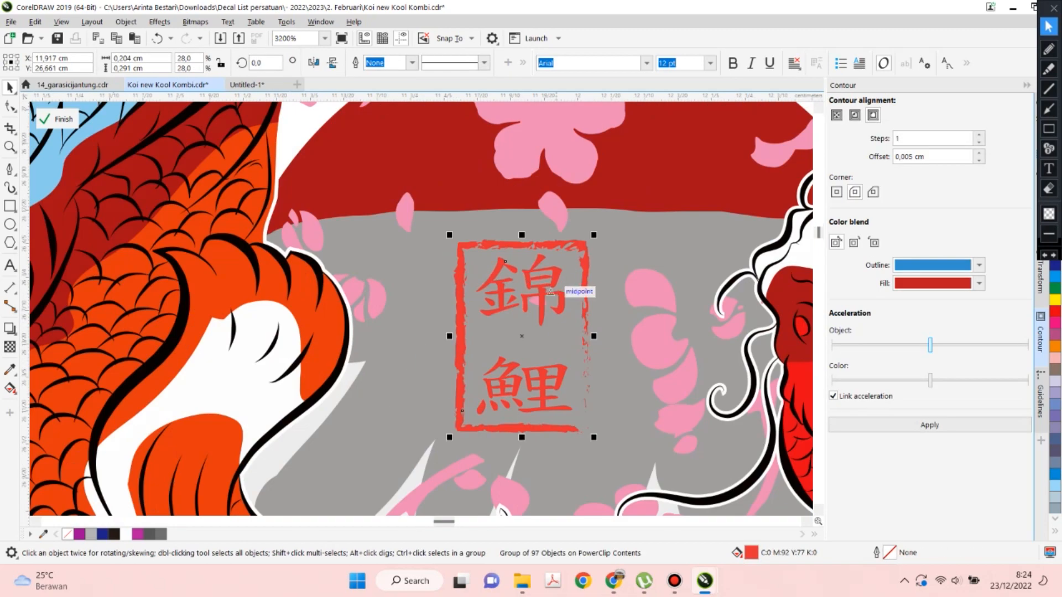
scroll(557, 294, up, 1)
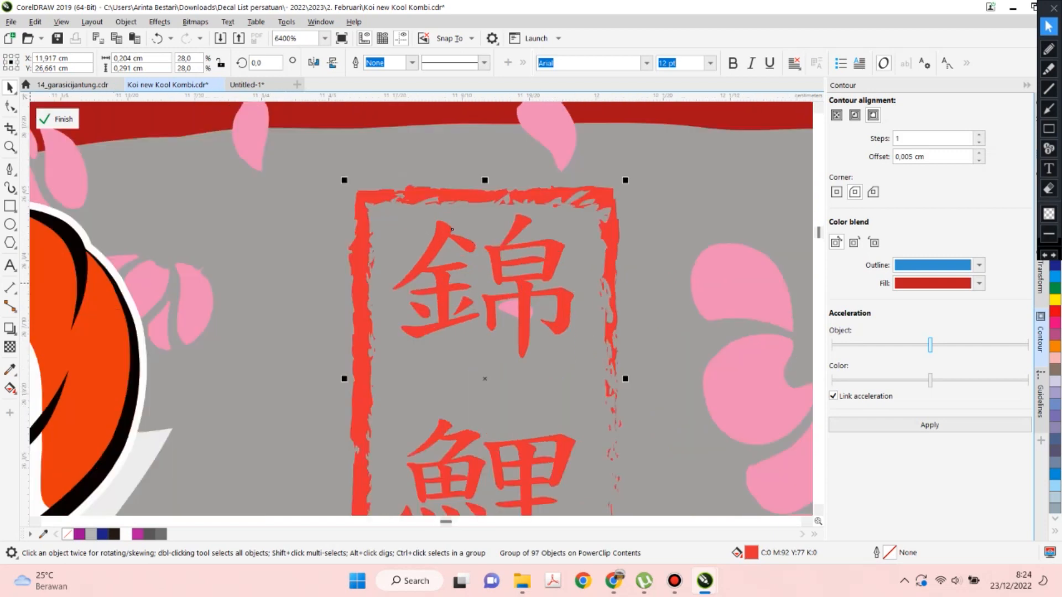
Trim the stray petal behind the upper kanji using an ellipse of about 0.078 × 0.076 cm, delete the ellipse and finish editing the PowerClip.
key(F7)
drag(452, 258, 563, 368)
key(space)
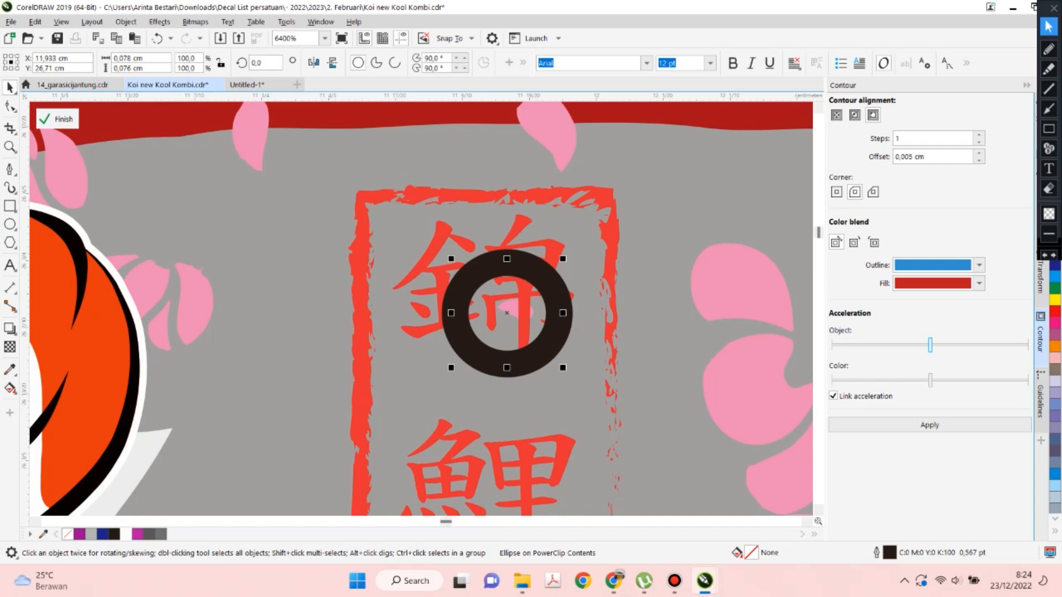
shift+click(751, 354)
scroll(522, 209, down, 2)
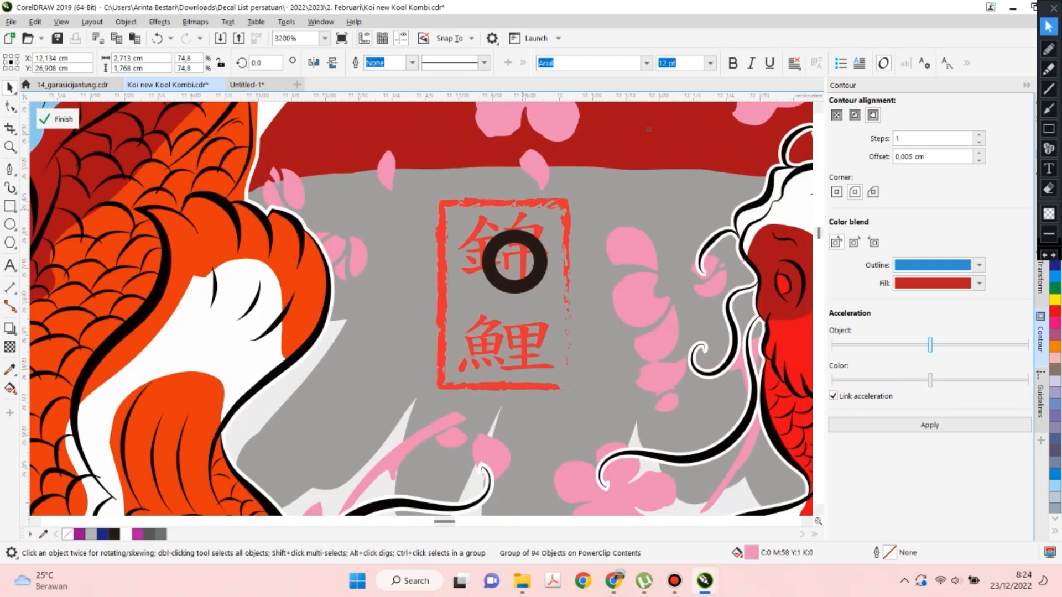
click(539, 254)
key(Delete)
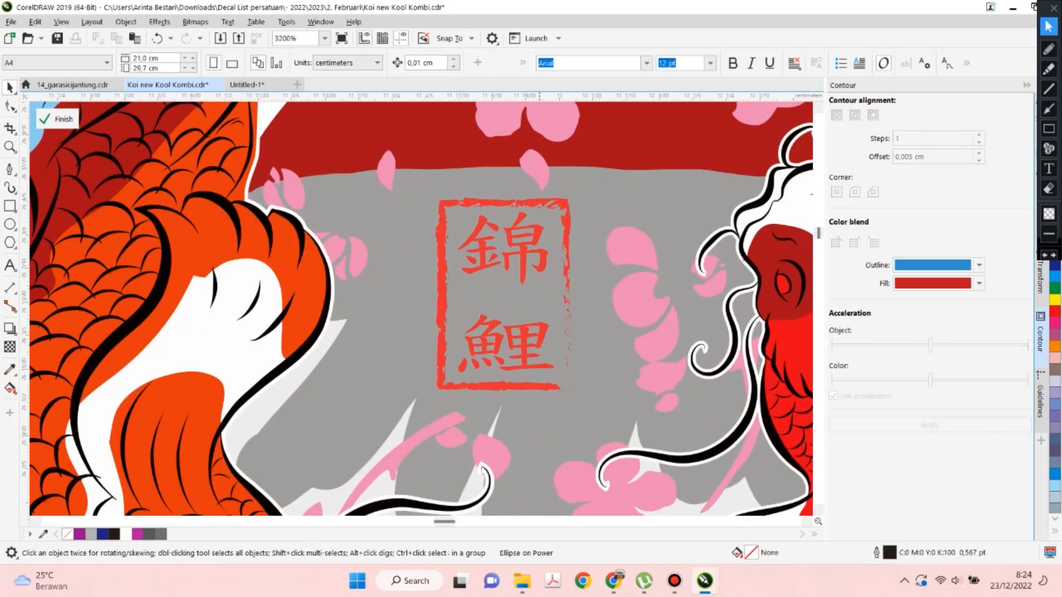
click(58, 119)
Duplicate the van side panel, mirror the copy horizontally and place it below the original at about Y 23.914 cm.
scroll(575, 231, down, 2)
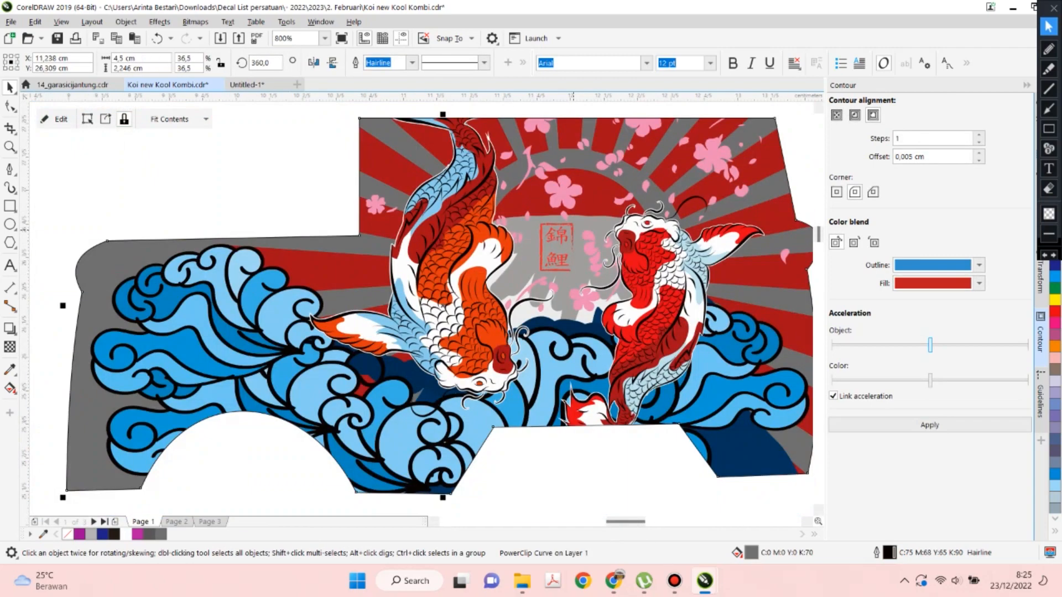
scroll(573, 229, down, 1)
scroll(581, 242, down, 1)
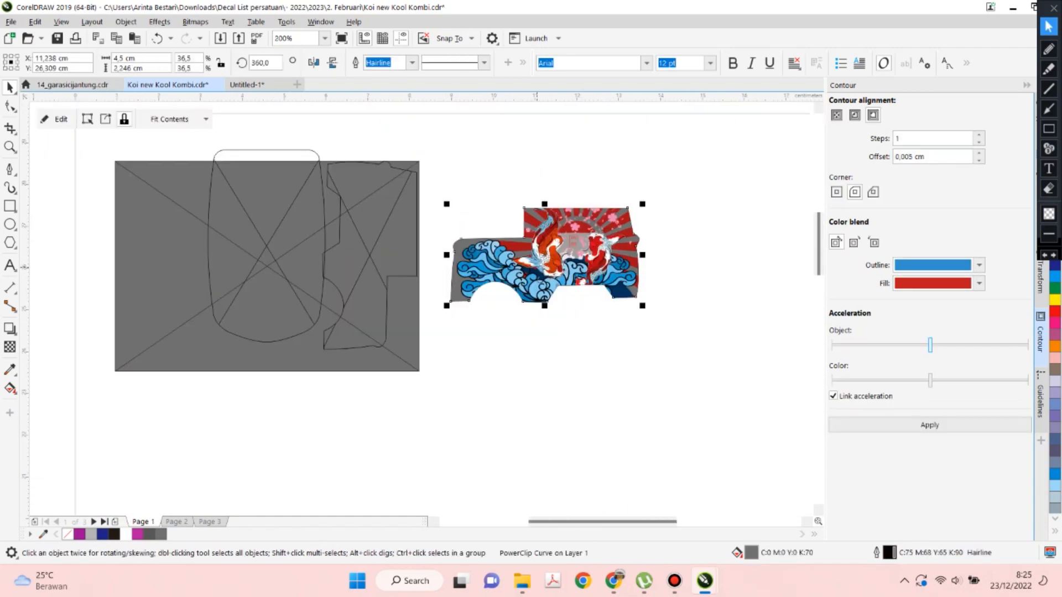
key(ctrl+v)
click(313, 63)
drag(520, 238, 520, 344)
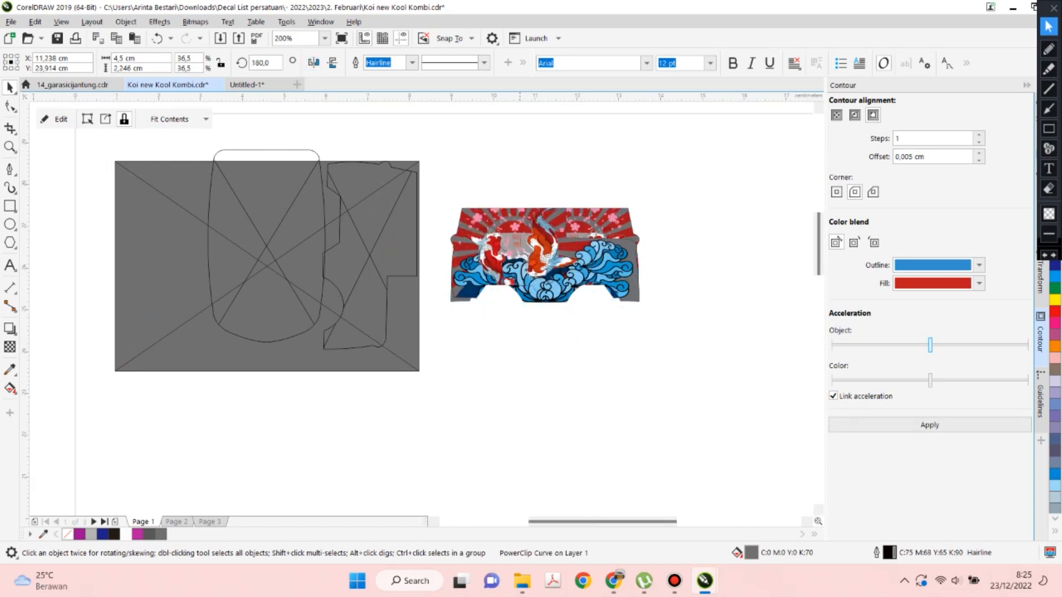
Mirror the kanji stamp horizontally inside the lower copy's PowerClip contents and finish editing.
right_click(523, 343)
click(570, 182)
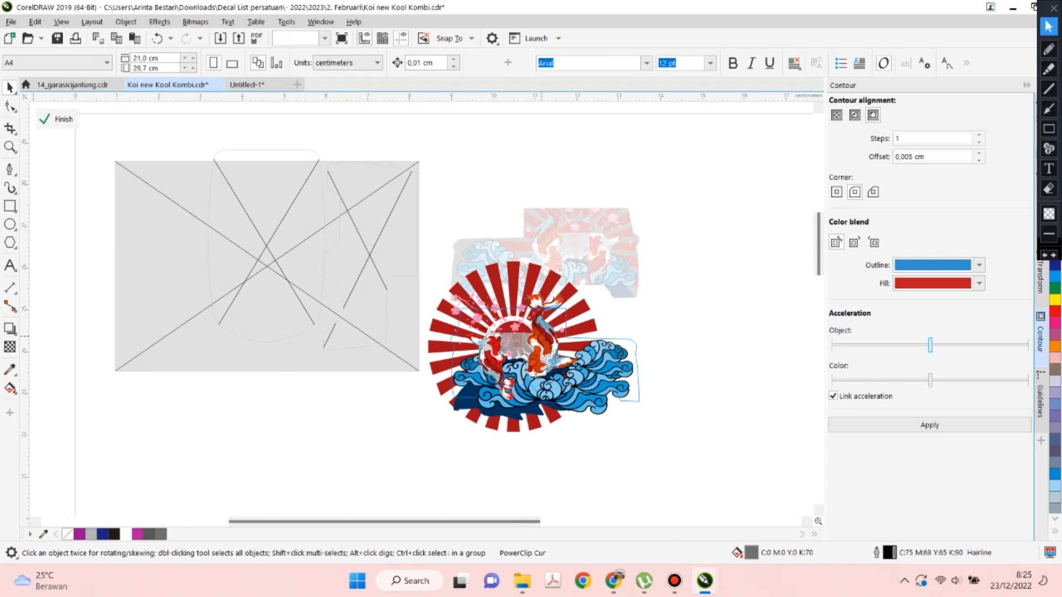
scroll(514, 362, up, 2)
click(495, 224)
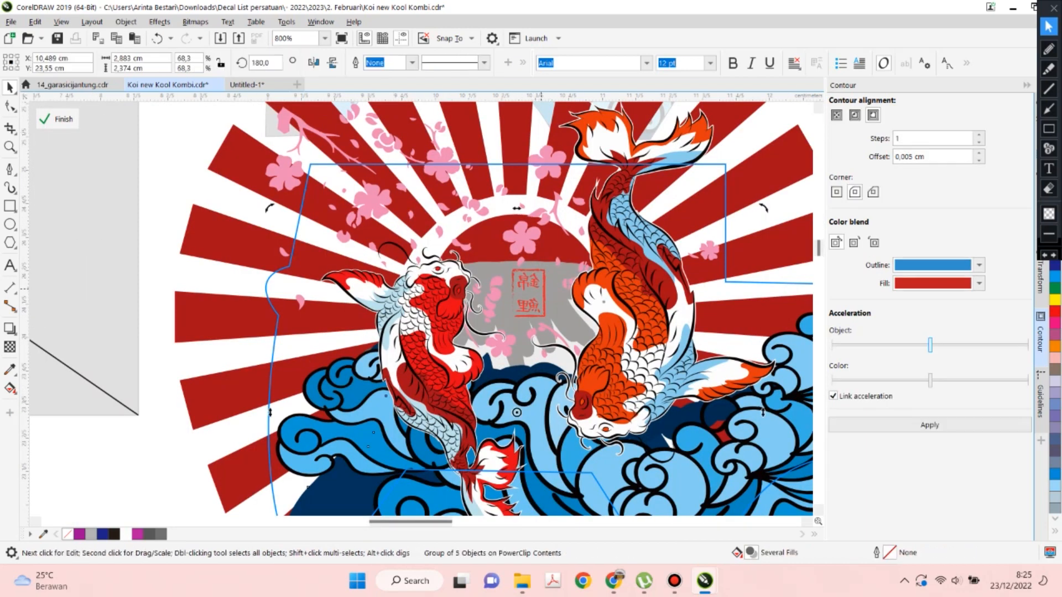
click(542, 288)
click(314, 62)
click(57, 119)
scroll(518, 273, down, 1)
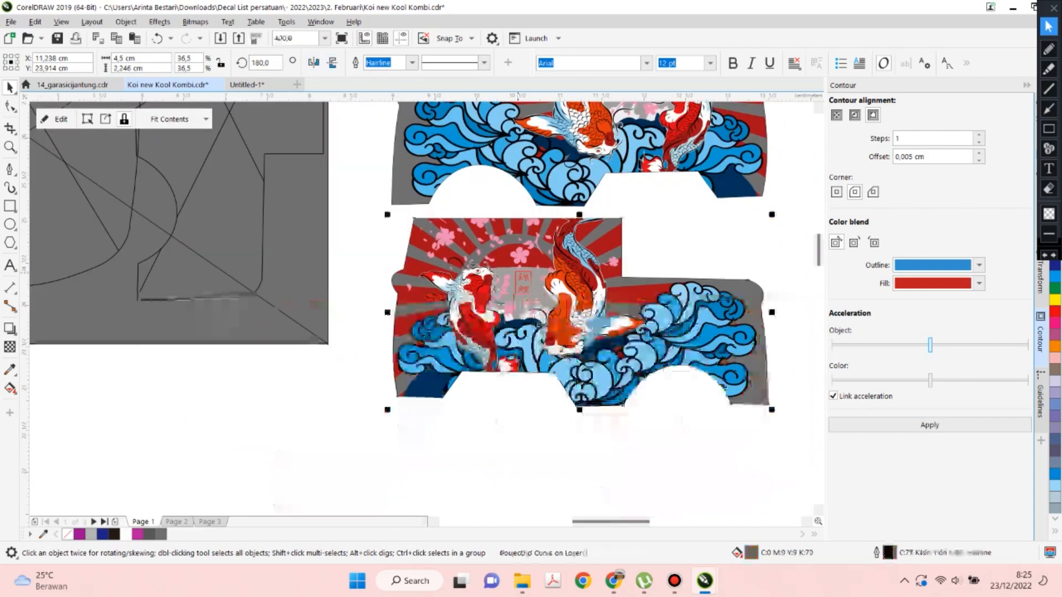
Rotate the lower copy by 180° and both side panels together by 90°.
click(1041, 279)
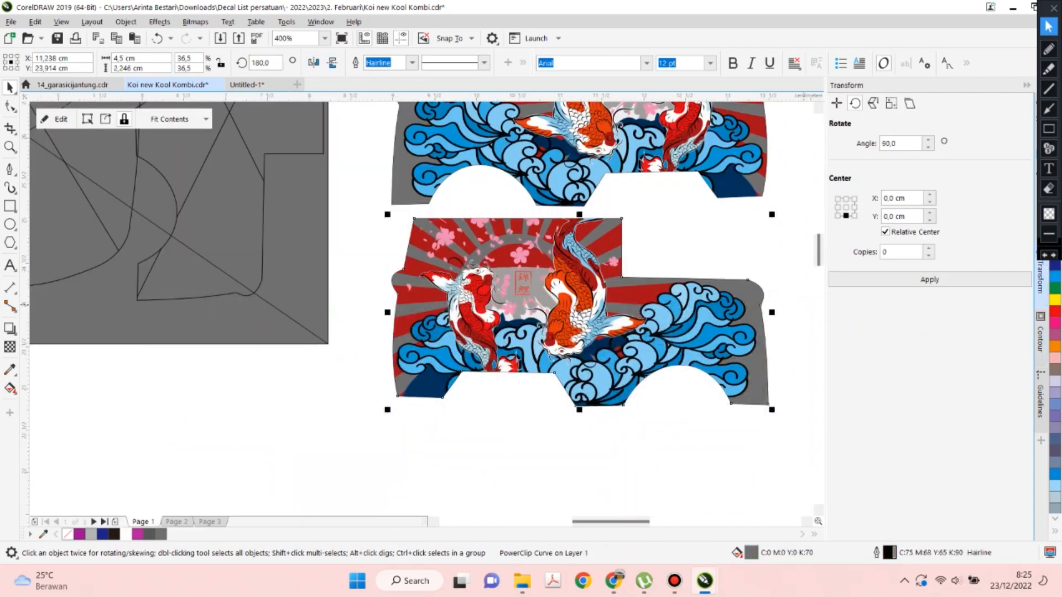
click(930, 279)
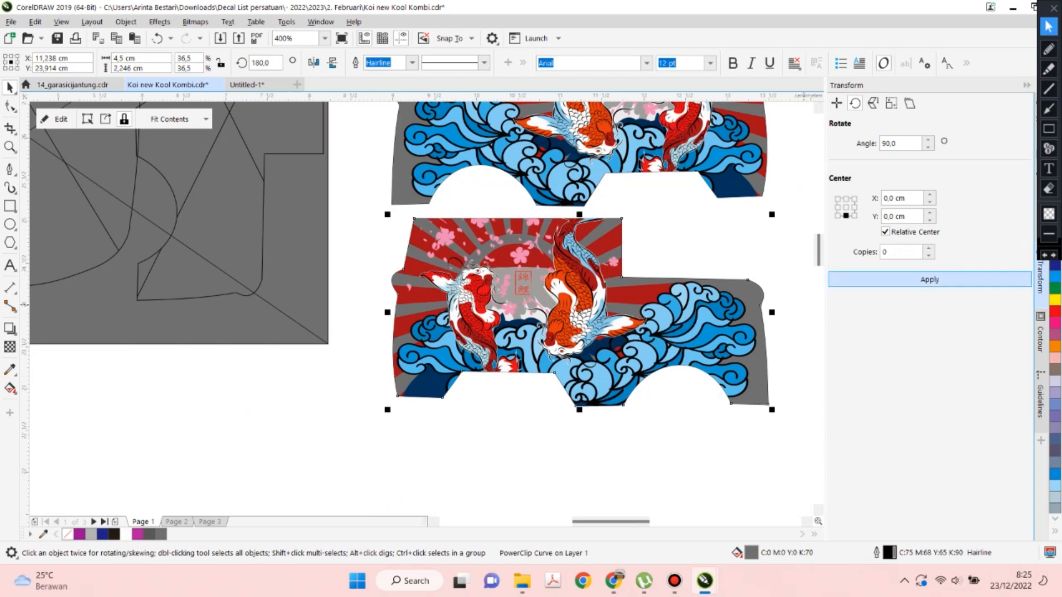
click(930, 279)
scroll(534, 295, down, 1)
shift+click(534, 295)
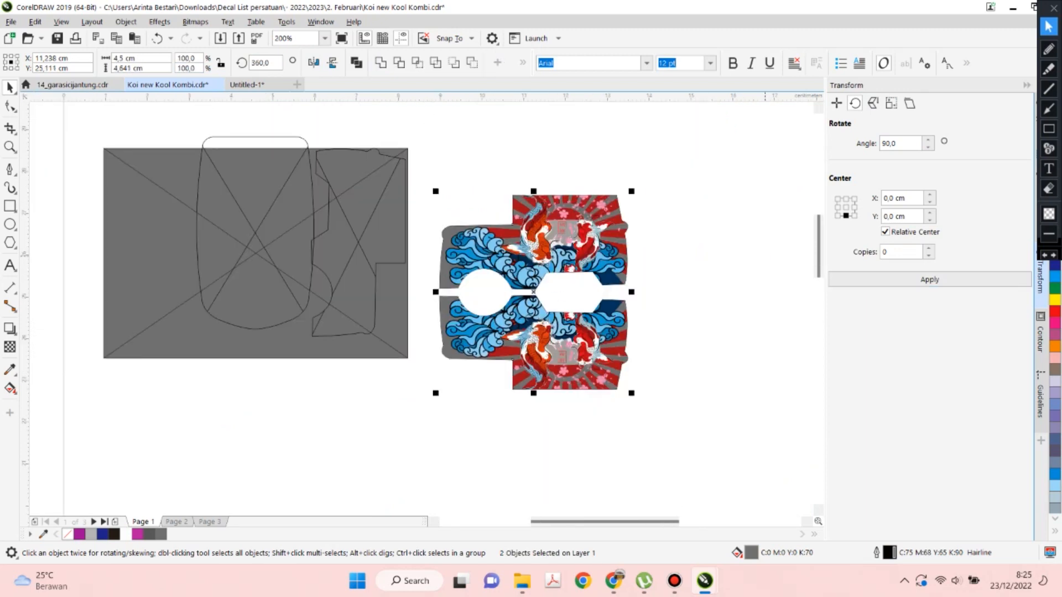
click(929, 279)
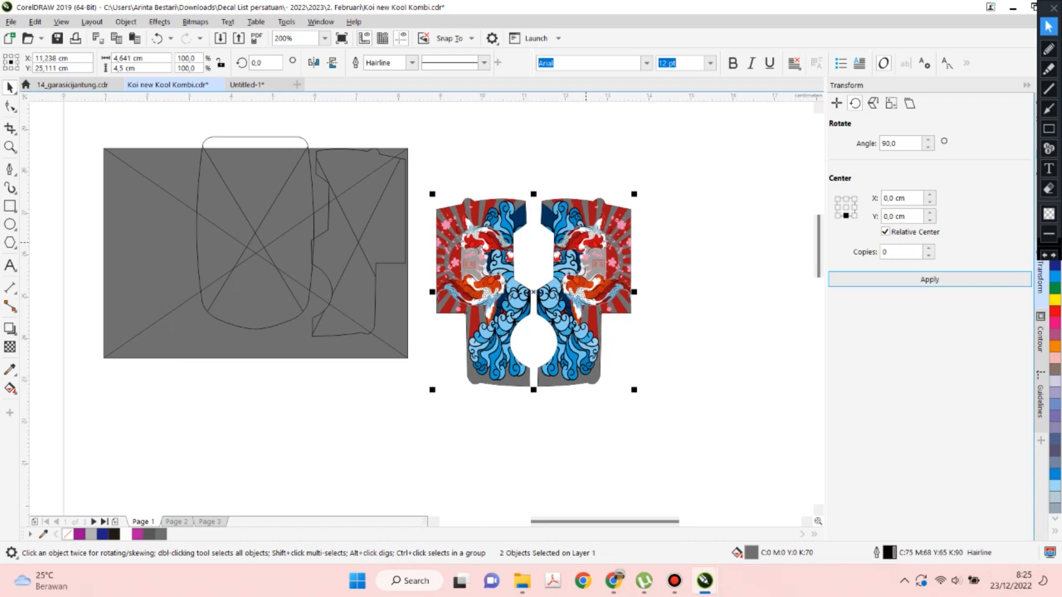
Group both side panels and align them vertically and to the right edge with the grey template's side panel.
click(125, 22)
mouse_move(163, 196)
click(338, 254)
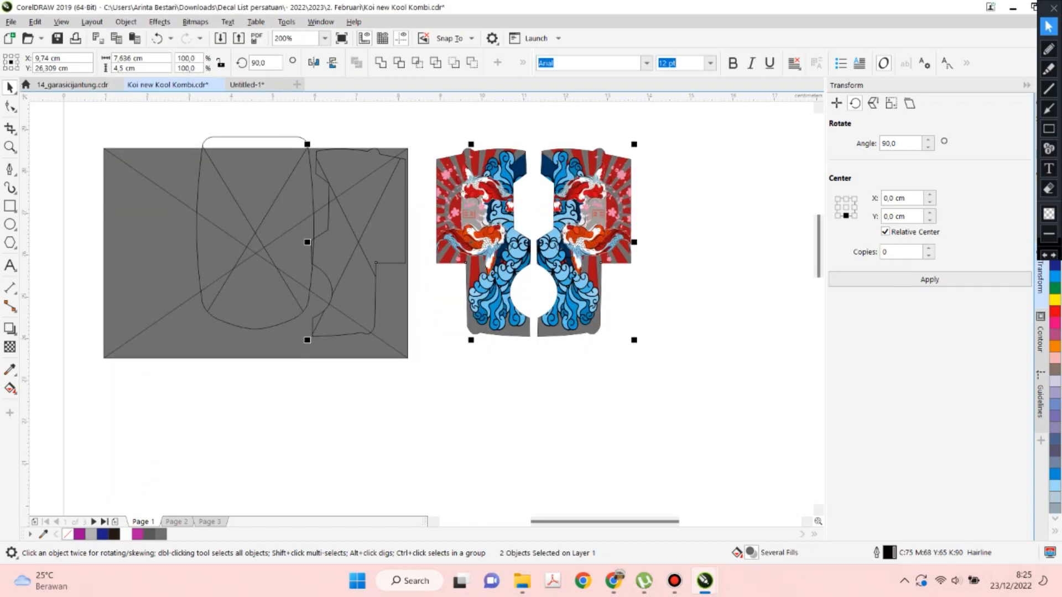
click(125, 22)
mouse_move(163, 196)
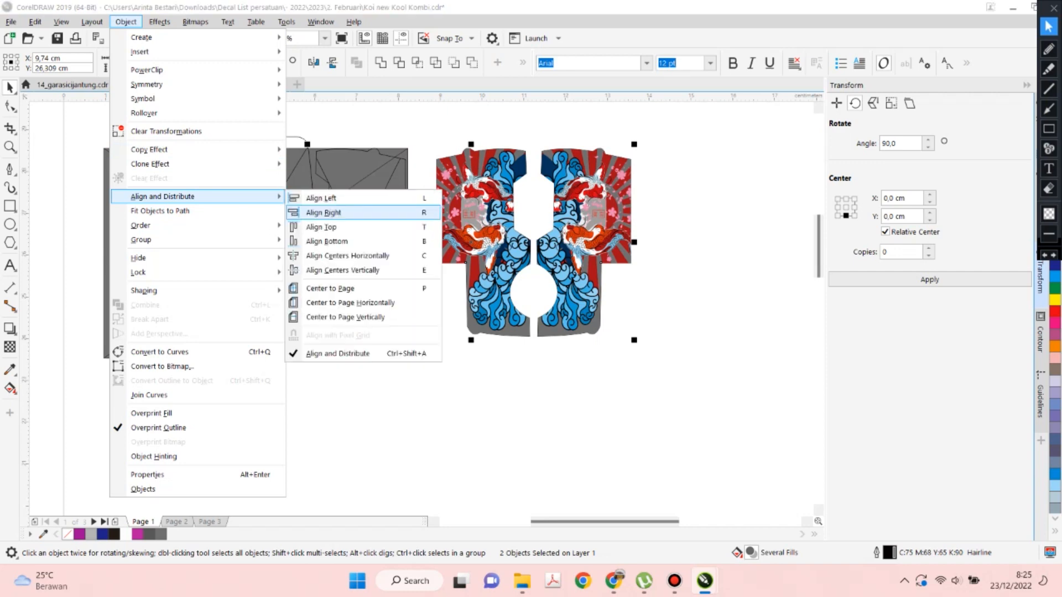
click(324, 212)
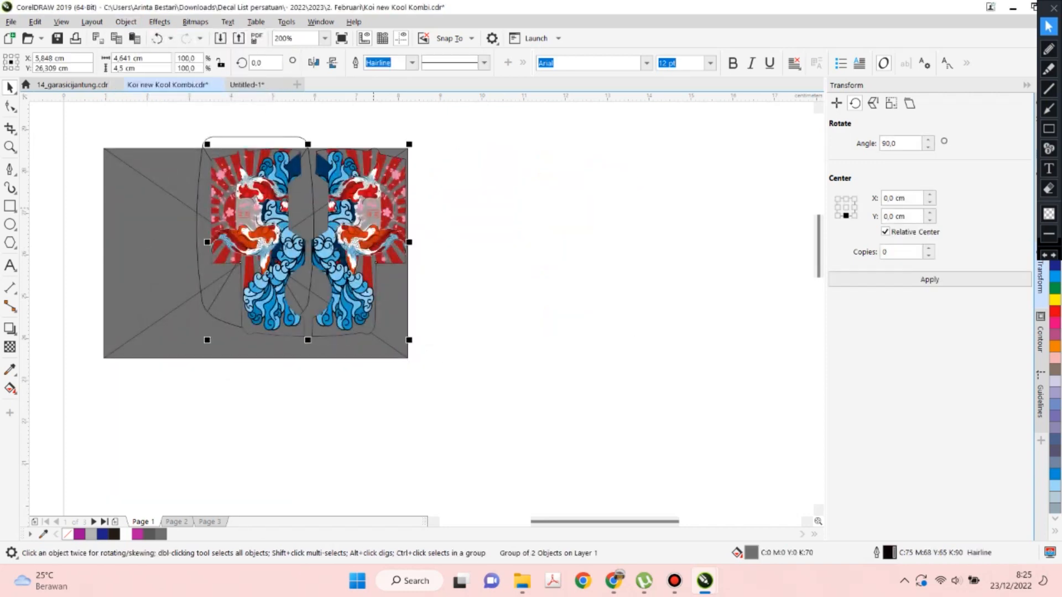
Ungroup the two side panels and move the left one to the left edge of the grey template.
key(Delete)
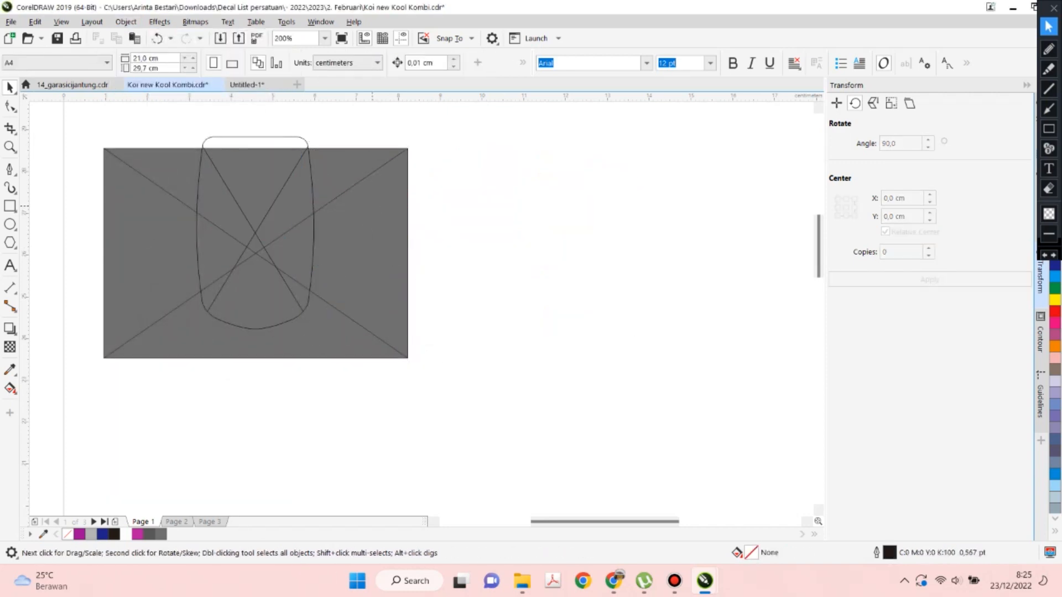
key(ctrl+z)
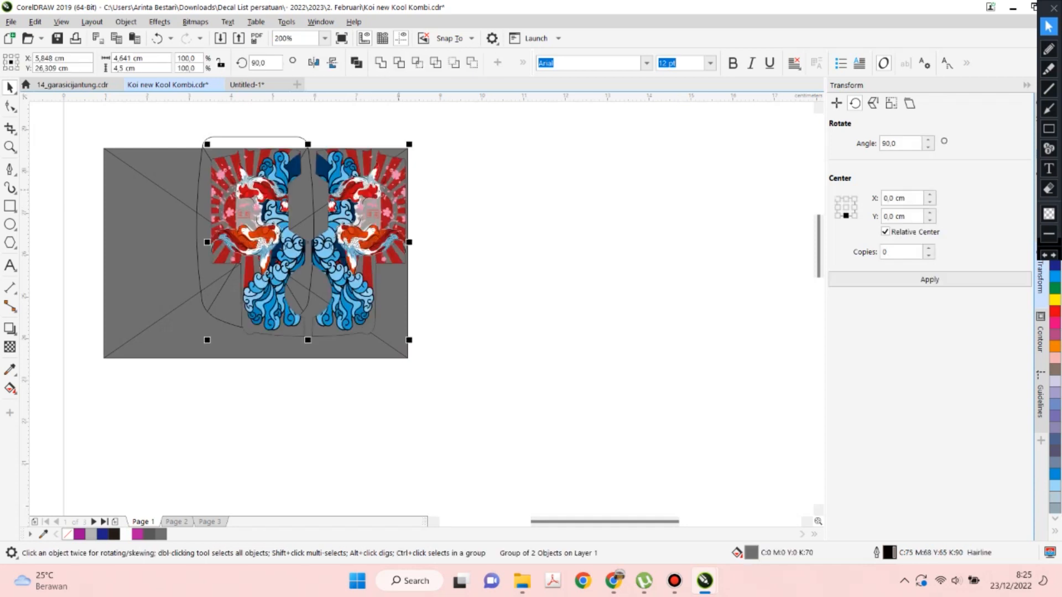
drag(262, 209, 161, 209)
click(392, 325)
right_click(393, 325)
click(440, 169)
scroll(185, 194, up, 1)
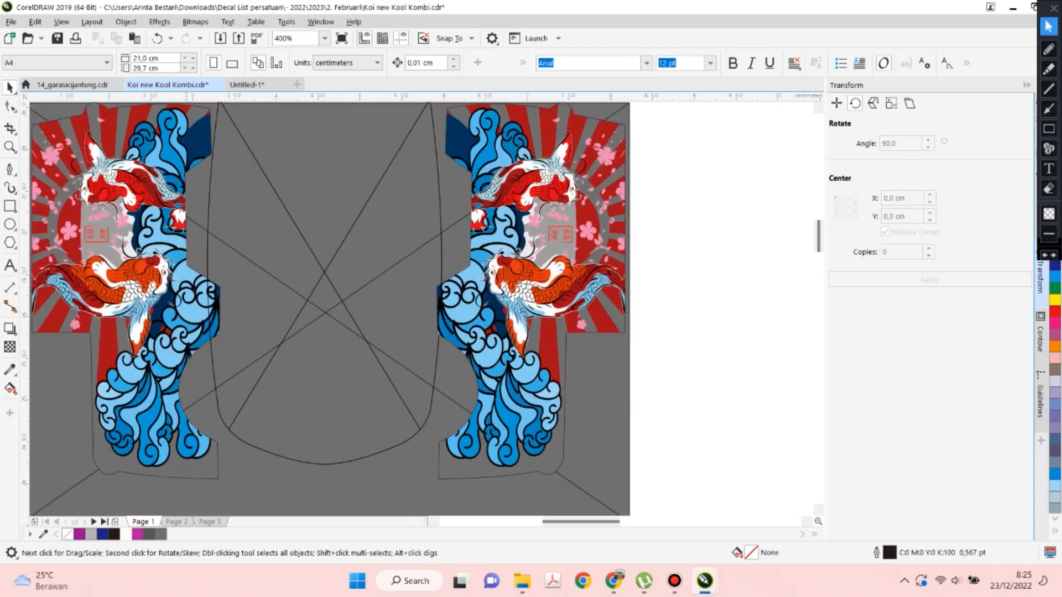
Widen the grey template slightly to the right and nudge the right side panel right to about X 7.216 cm.
click(622, 370)
drag(634, 313, 649, 312)
click(587, 280)
key(Right)
key(Right)
key(Right)
key(Right)
key(Right)
key(Right)
key(Right)
key(Right)
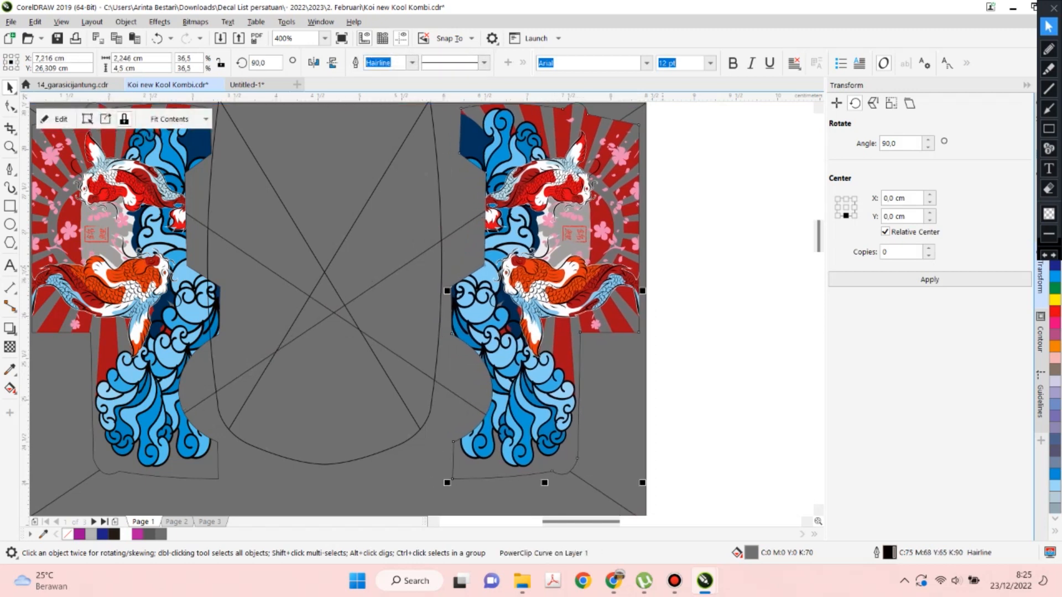
Nudge the left side panel slightly left to about X 2.164 cm.
scroll(663, 265, down, 1)
click(377, 248)
scroll(378, 248, up, 1)
key(Left)
key(Left)
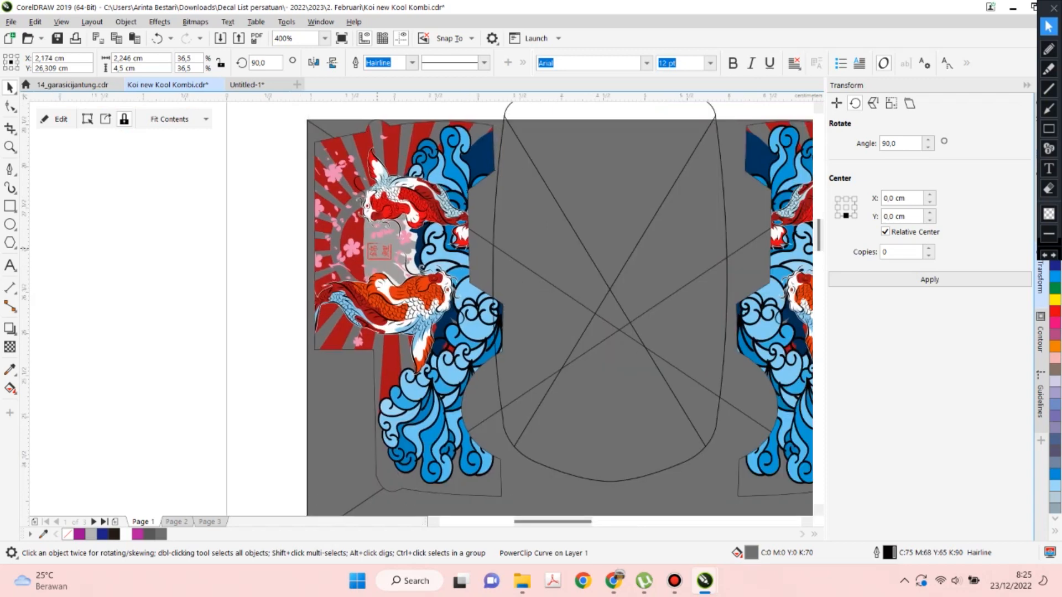
Nudge the empty centre panel right and down to about X 4.687 cm, Y 26.322 cm, between the side panels.
click(552, 257)
key(Right)
key(Right)
key(Right)
key(Right)
key(Right)
key(Right)
key(Right)
key(Right)
key(Right)
key(Right)
key(Right)
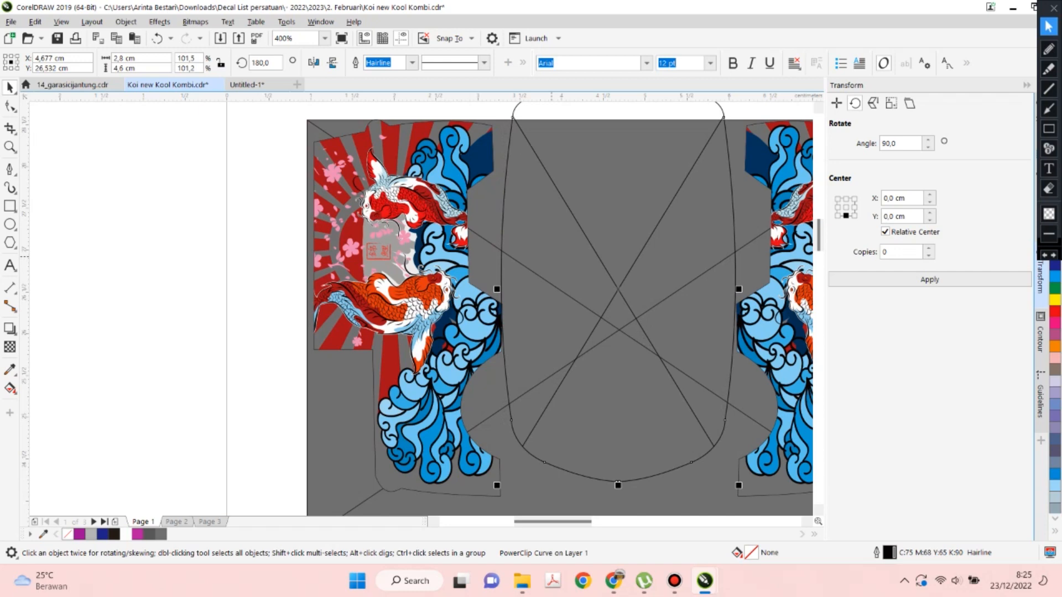
scroll(538, 256, down, 1)
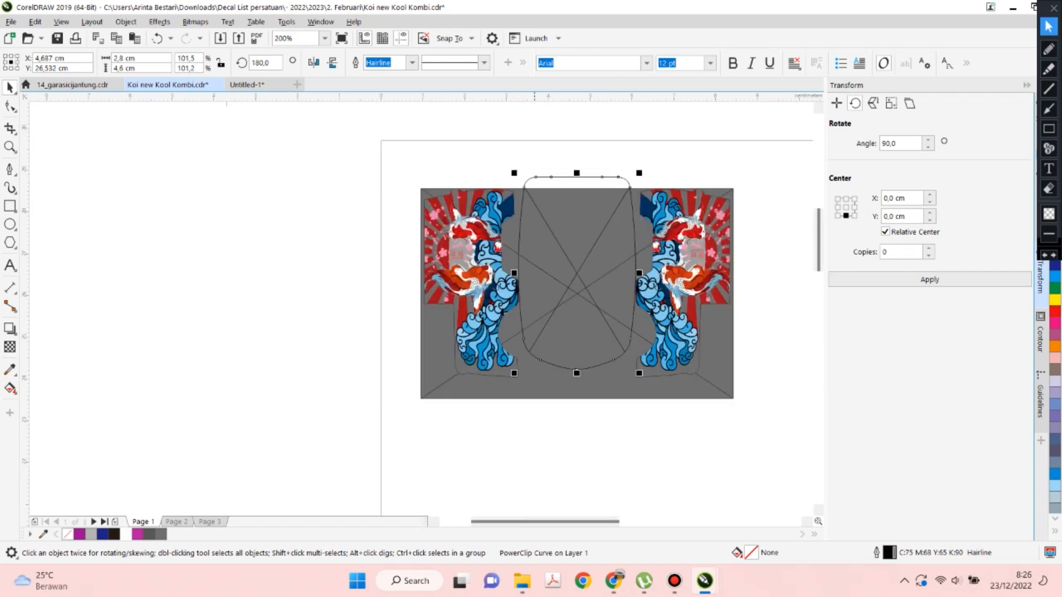
key(Down)
key(Down)
key(Down)
key(Down)
key(Down)
key(Down)
key(Down)
key(Down)
key(Down)
key(Down)
key(Down)
key(Down)
key(Down)
key(Down)
key(Down)
key(Down)
key(Down)
key(Down)
key(Down)
key(Down)
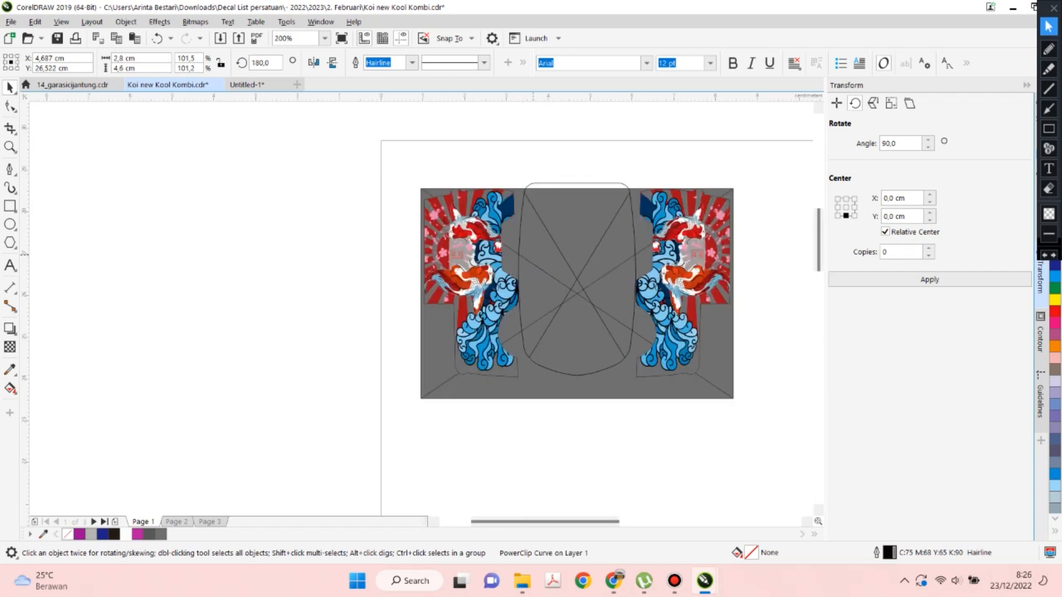
Select both side panels and nudge them down together to about Y 26.099 cm.
click(501, 288)
shift+click(665, 243)
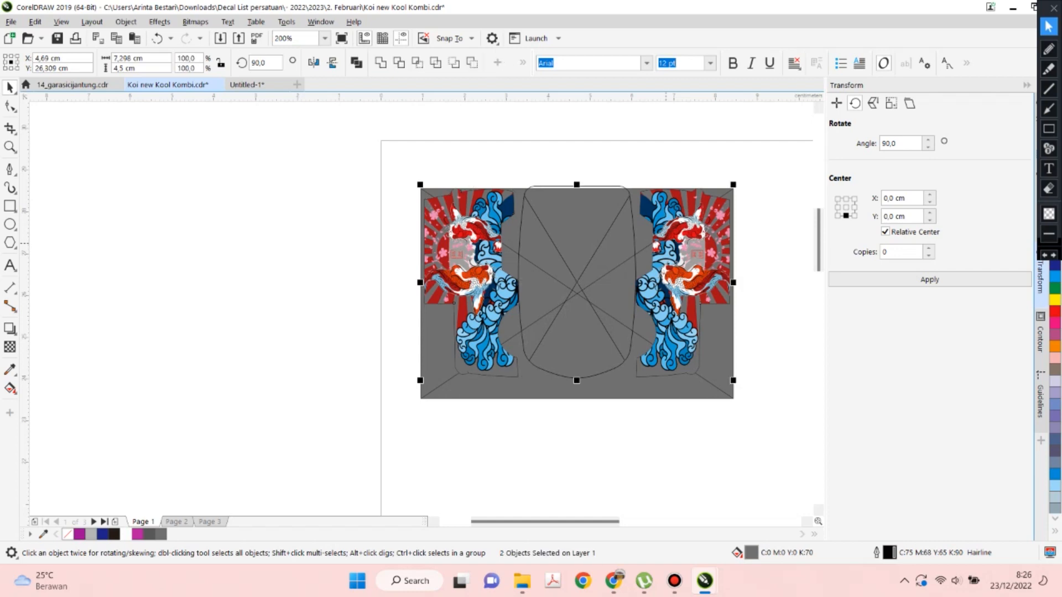
key(Down)
key(Down)
key(Down)
key(Down)
key(Down)
key(Down)
key(Down)
key(Down)
key(Down)
key(Down)
key(Down)
key(Down)
key(Down)
key(Down)
key(Down)
key(Down)
key(Down)
key(Down)
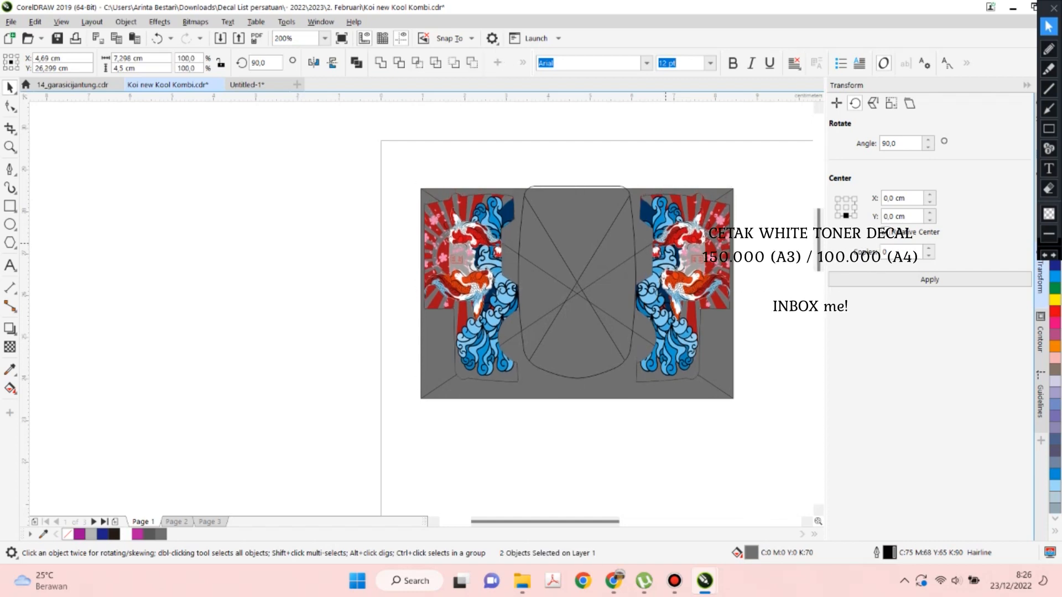
key(Down)
key(Down)
key(Down)
key(Down)
key(Down)
key(Down)
key(Down)
key(Down)
key(Down)
key(Down)
key(Down)
key(Down)
key(Down)
key(Down)
key(Down)
key(Down)
key(Down)
key(Down)
key(Down)
key(Down)
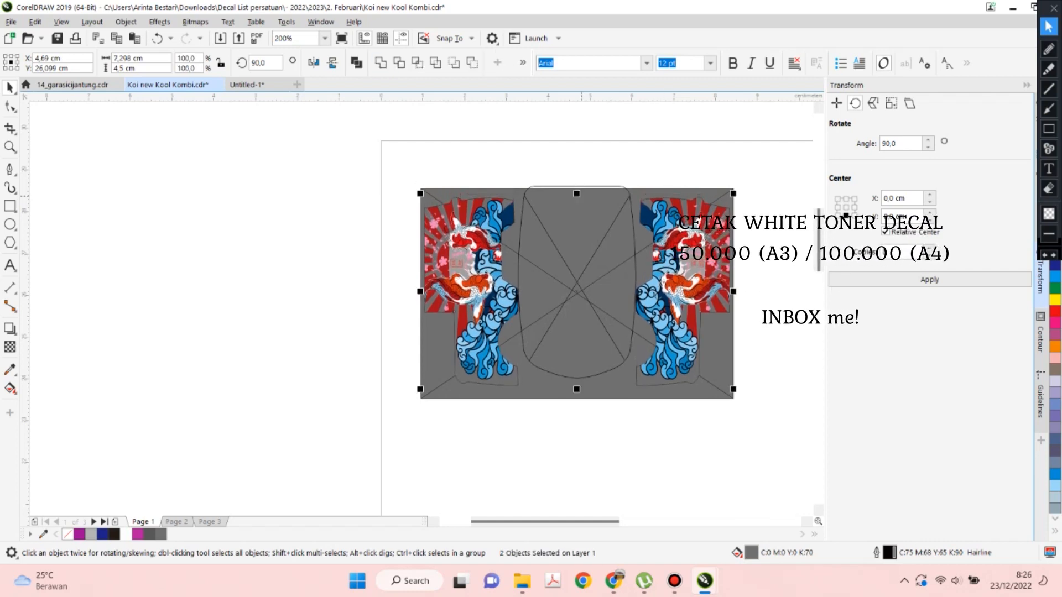
Remove the outline from both side panels.
click(360, 89)
click(332, 100)
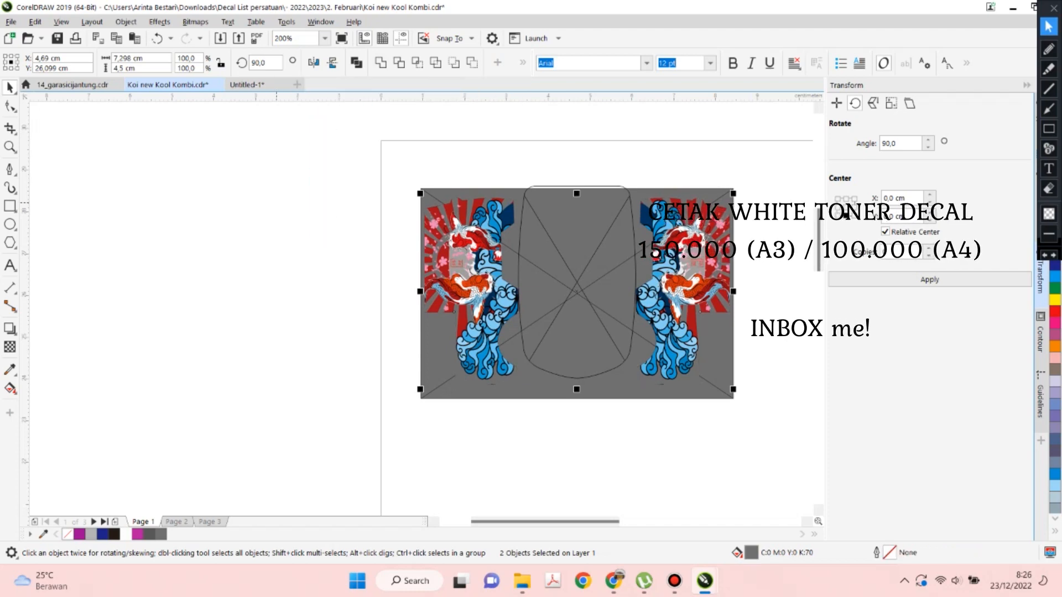
click(264, 220)
Place a copy of the left side panel, rotated by 90°, beside the template and extract its PowerClip contents.
scroll(252, 224, down, 1)
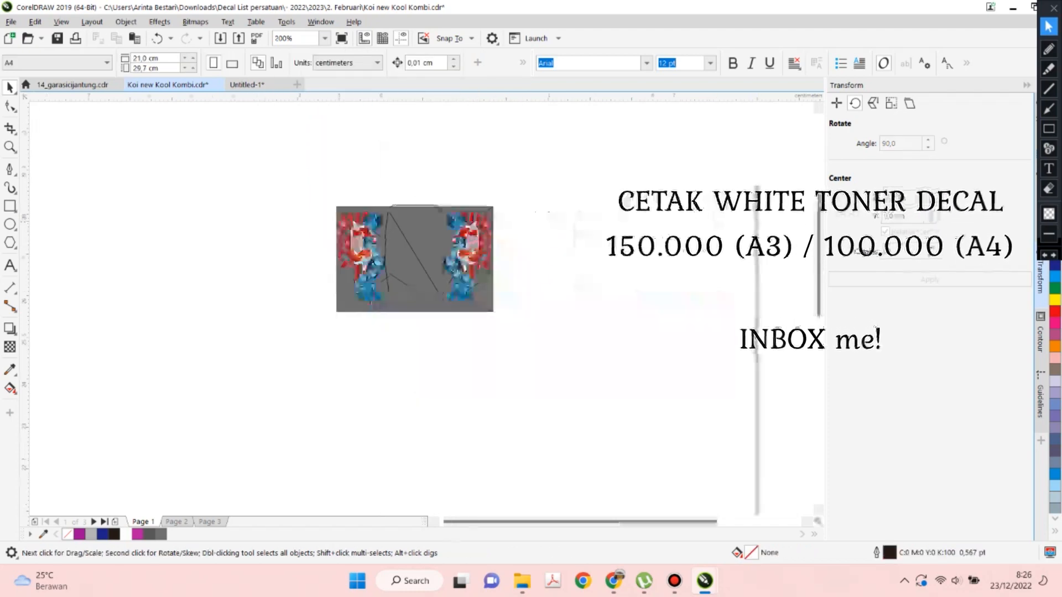
click(357, 252)
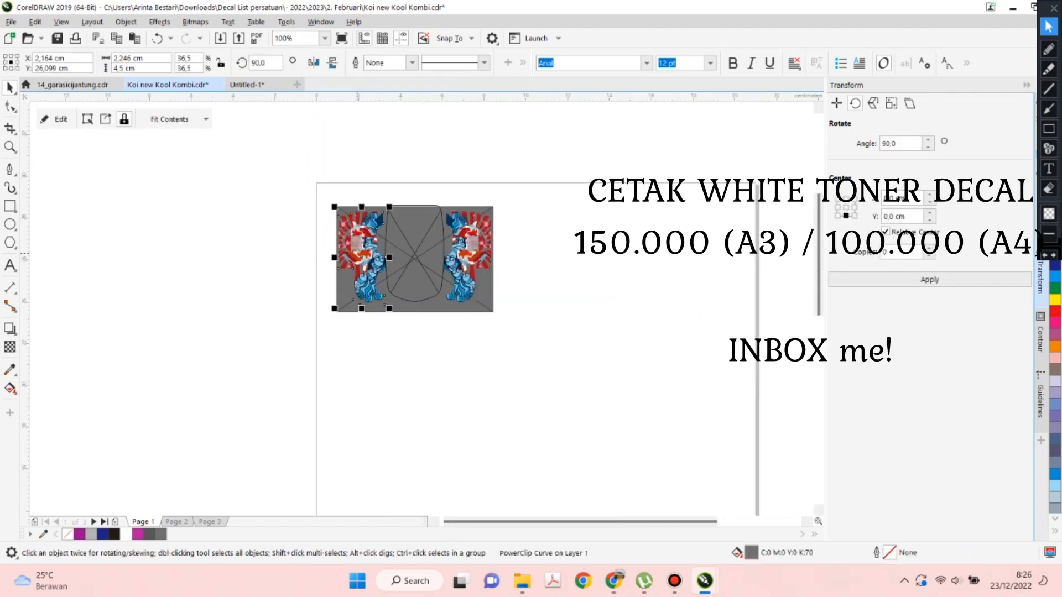
click(929, 279)
drag(379, 255, 545, 178)
right_click(603, 240)
click(648, 168)
click(646, 173)
key(ctrl+z)
scroll(615, 252, up, 2)
Move the extracted koi, cherry blossoms and waves below the sunburst and Mount Fuji to its lower right.
click(560, 244)
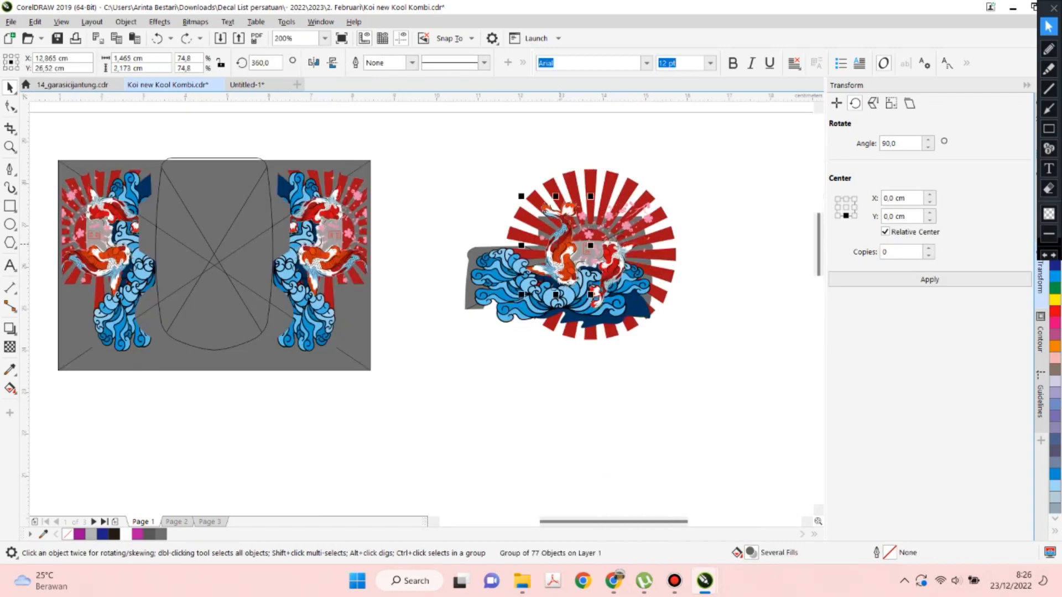
shift+click(608, 216)
shift+click(644, 251)
drag(644, 251, 644, 412)
drag(560, 288, 561, 475)
drag(618, 280, 755, 381)
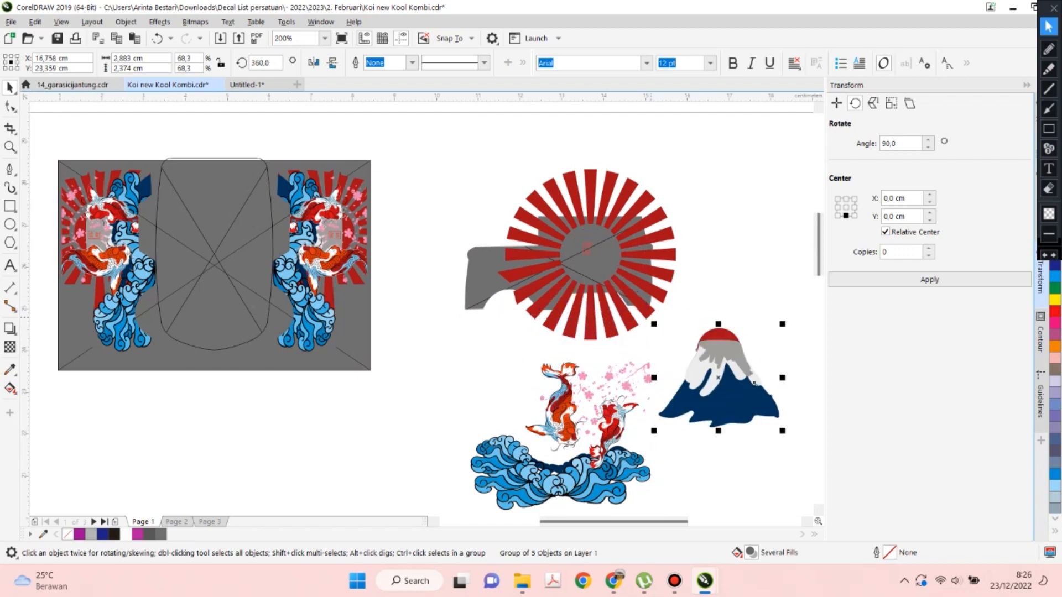
Move the kanji stamp out of the sunburst and delete the copied grey side panel shape.
click(587, 250)
drag(588, 246, 588, 252)
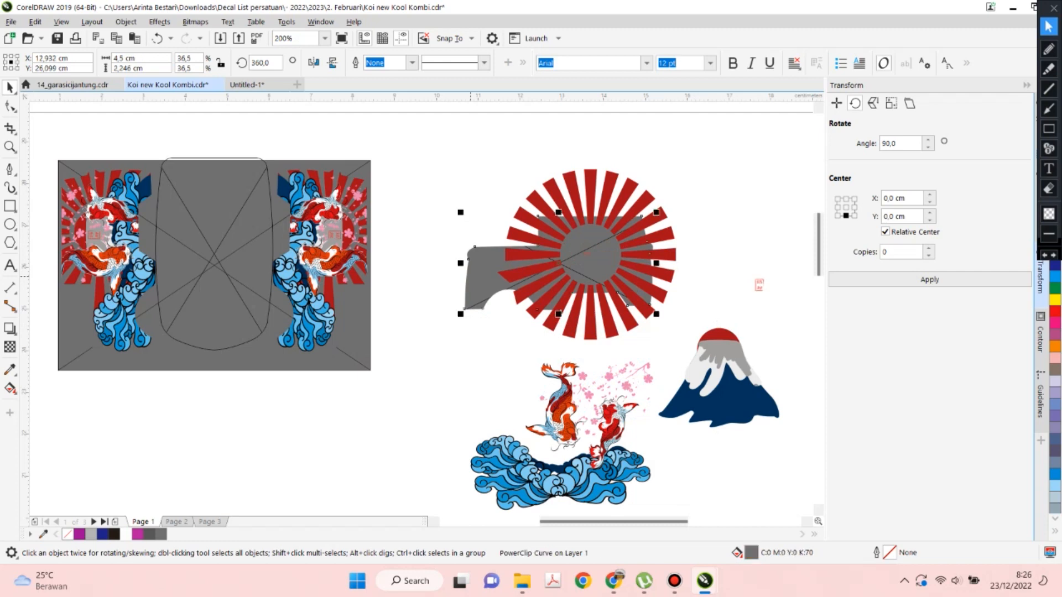
key(Delete)
Enlarge the red sunburst to about 5.684 × 5.424 cm.
drag(448, 140, 679, 352)
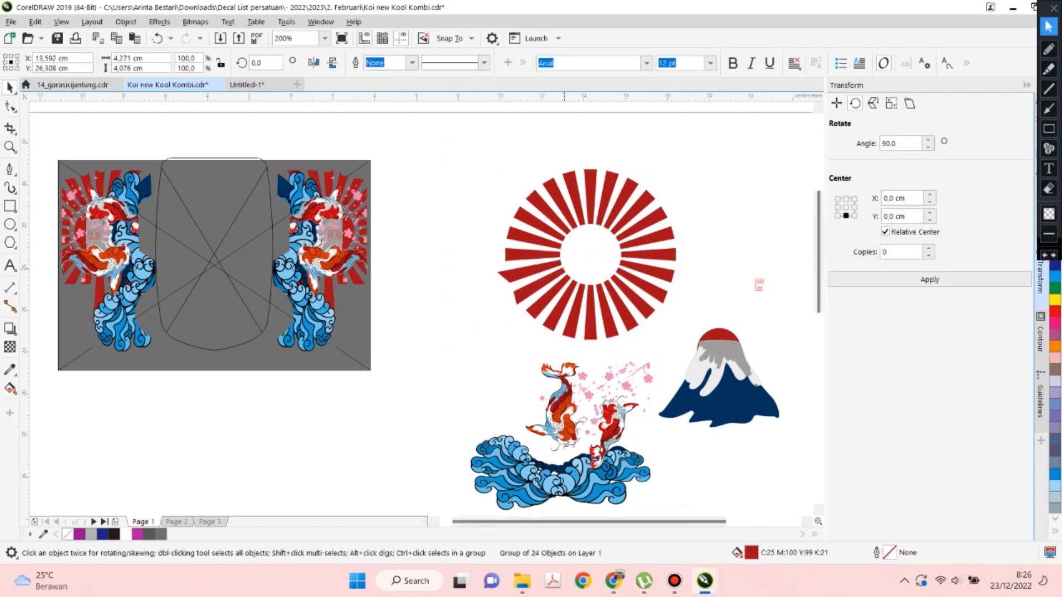
scroll(562, 274, down, 2)
drag(624, 309, 638, 323)
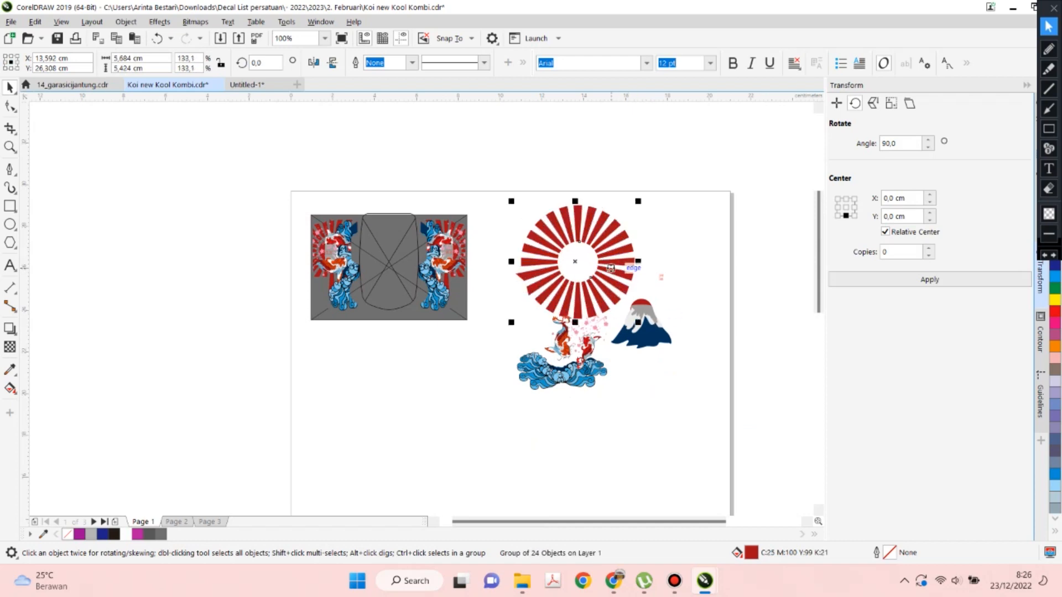
Align the sunburst horizontally and vertically to the centre of the empty centre panel.
shift+click(389, 255)
click(126, 22)
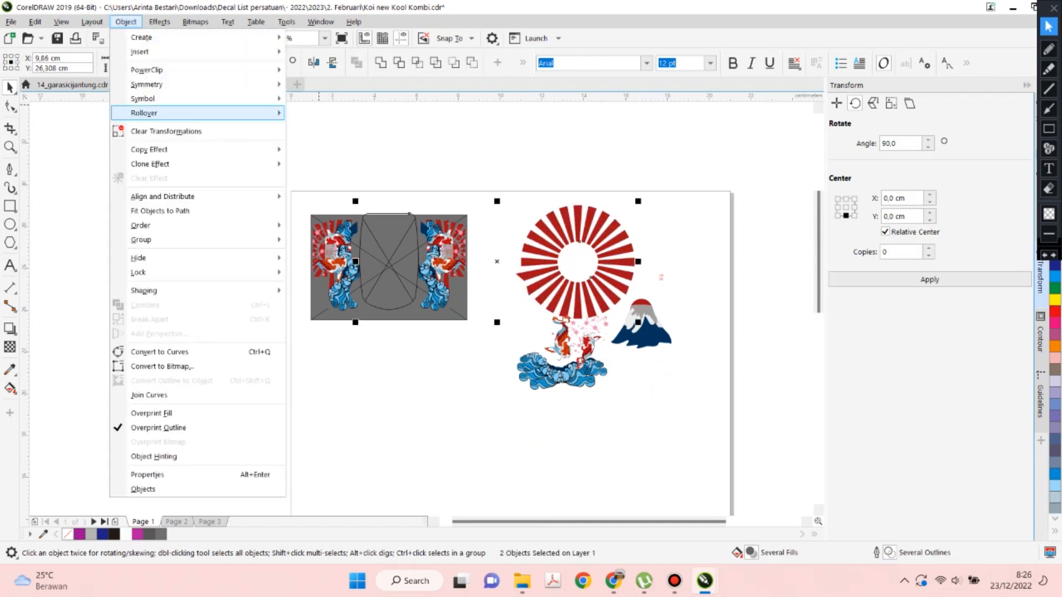
mouse_move(166, 196)
click(347, 255)
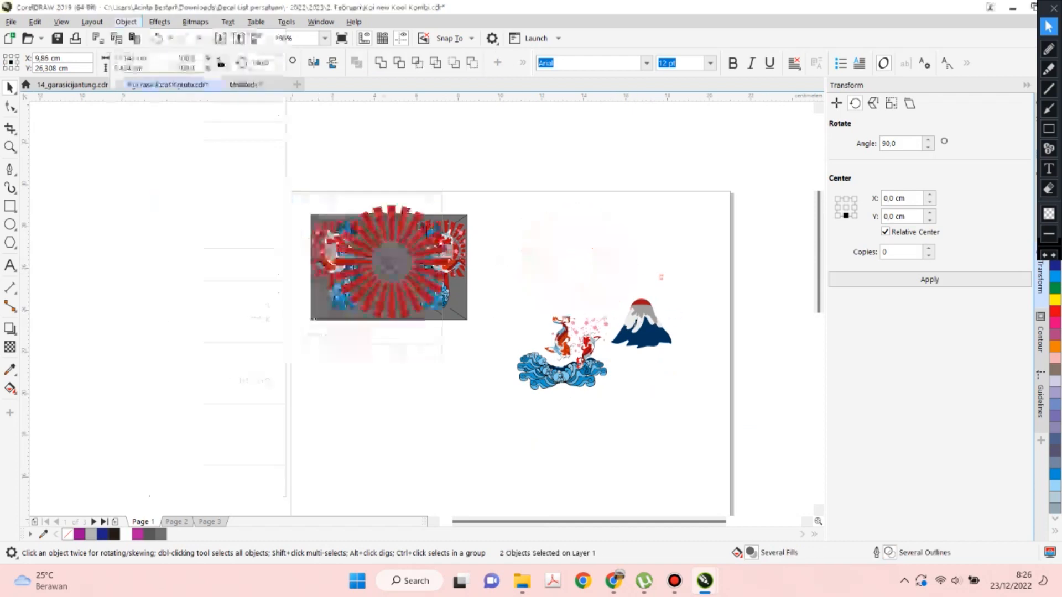
click(126, 22)
mouse_move(166, 195)
click(353, 268)
click(302, 248)
scroll(317, 247, up, 2)
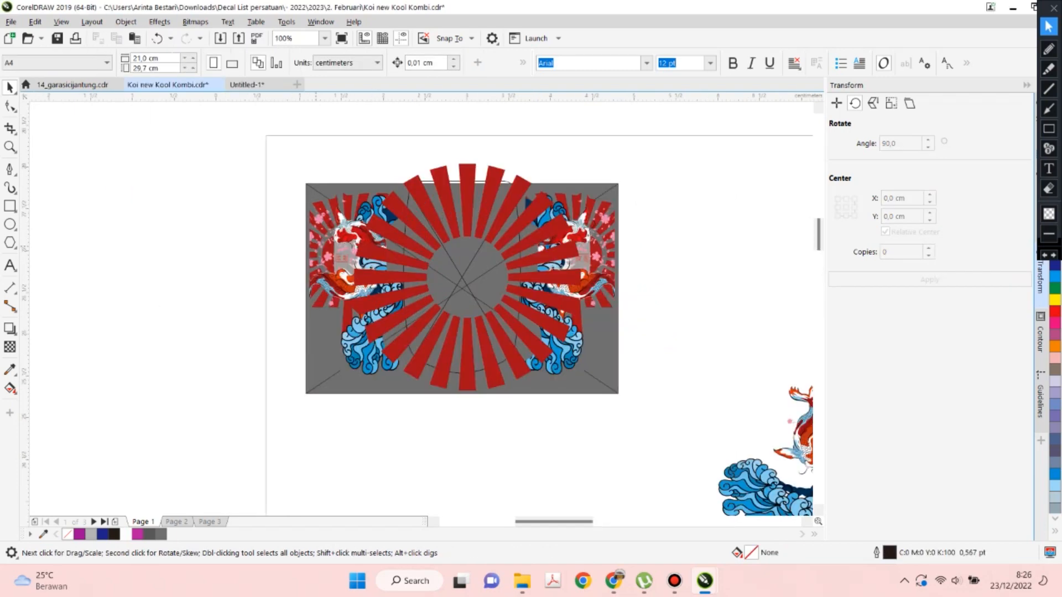
scroll(518, 204, down, 1)
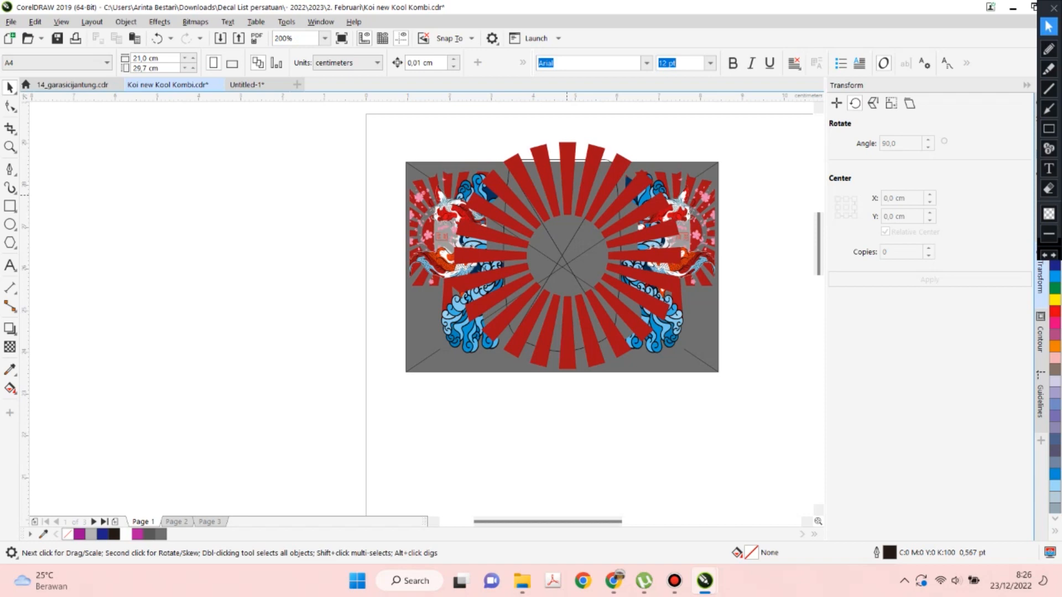
Cut the sunburst and apply a one-step inside contour with a 0.03 cm offset to the centre panel.
click(567, 196)
key(ctrl+x)
click(565, 193)
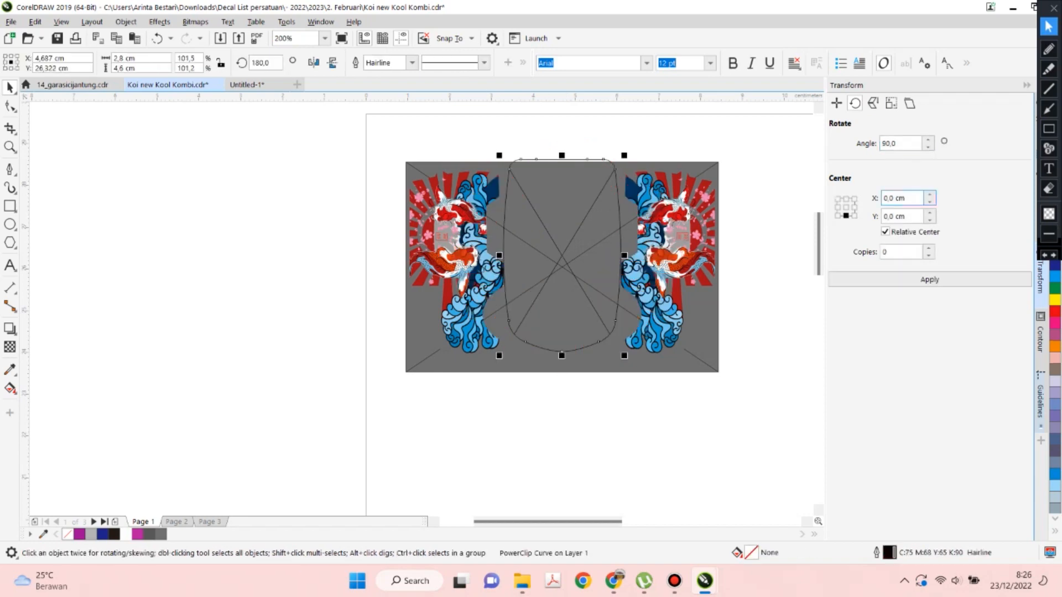
click(1041, 339)
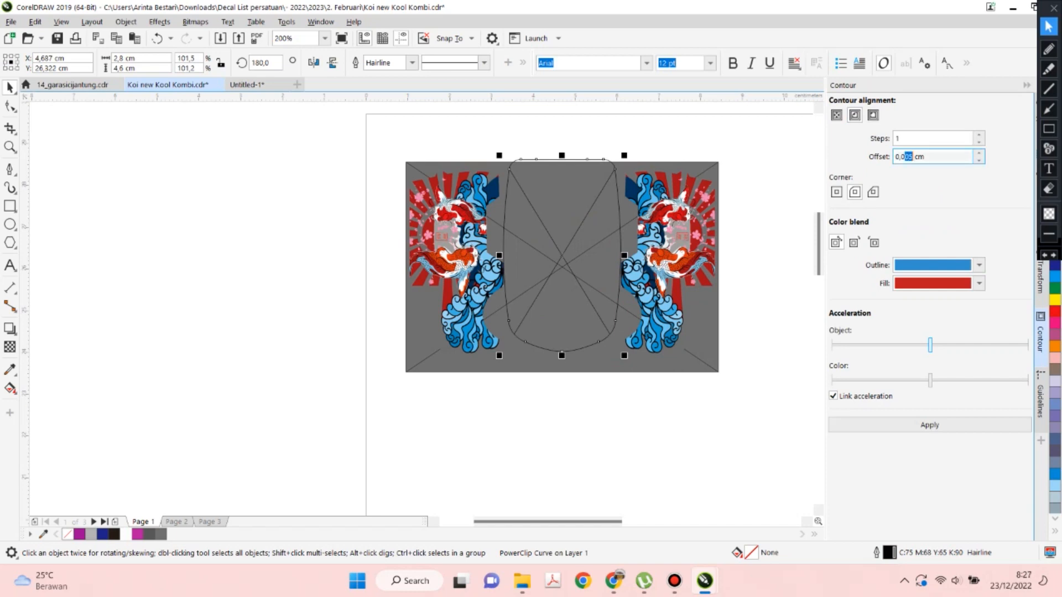
text(03)
key(Return)
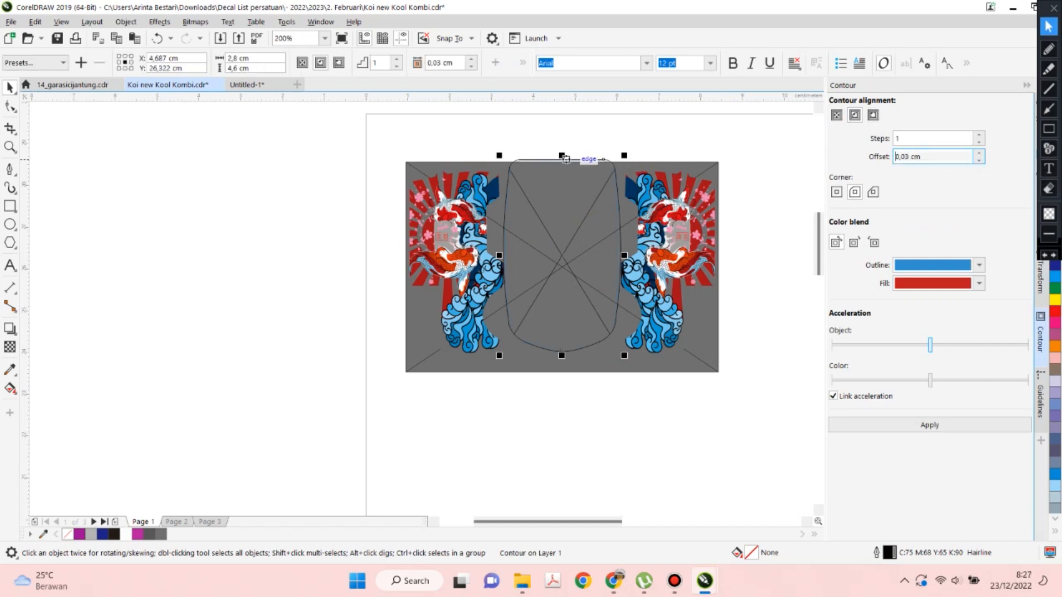
Break the contour apart from the centre panel and deselect it.
scroll(564, 166, up, 4)
right_click(472, 131)
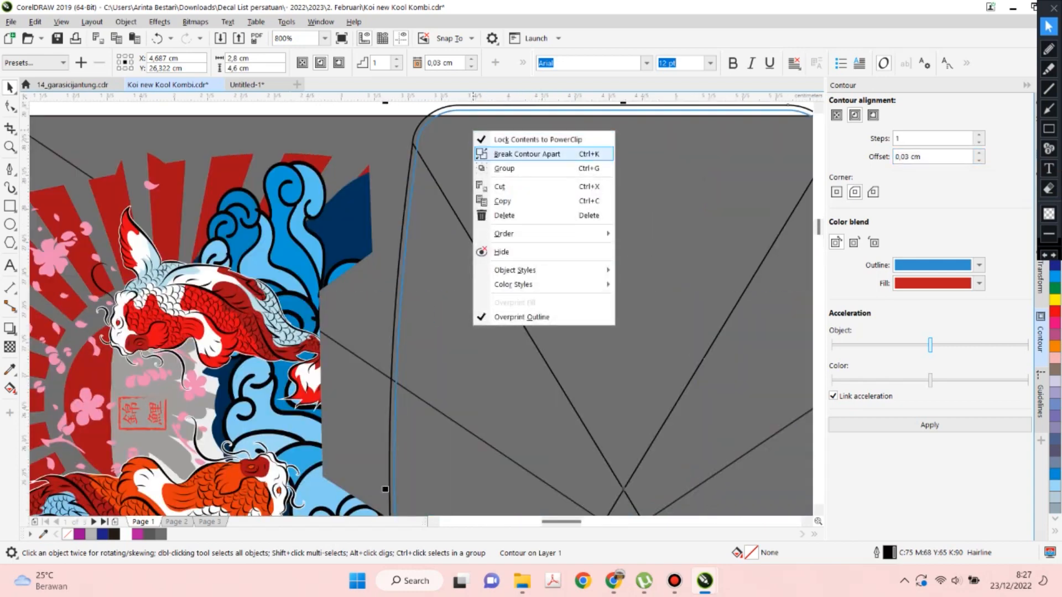
click(475, 156)
scroll(474, 156, down, 2)
click(461, 127)
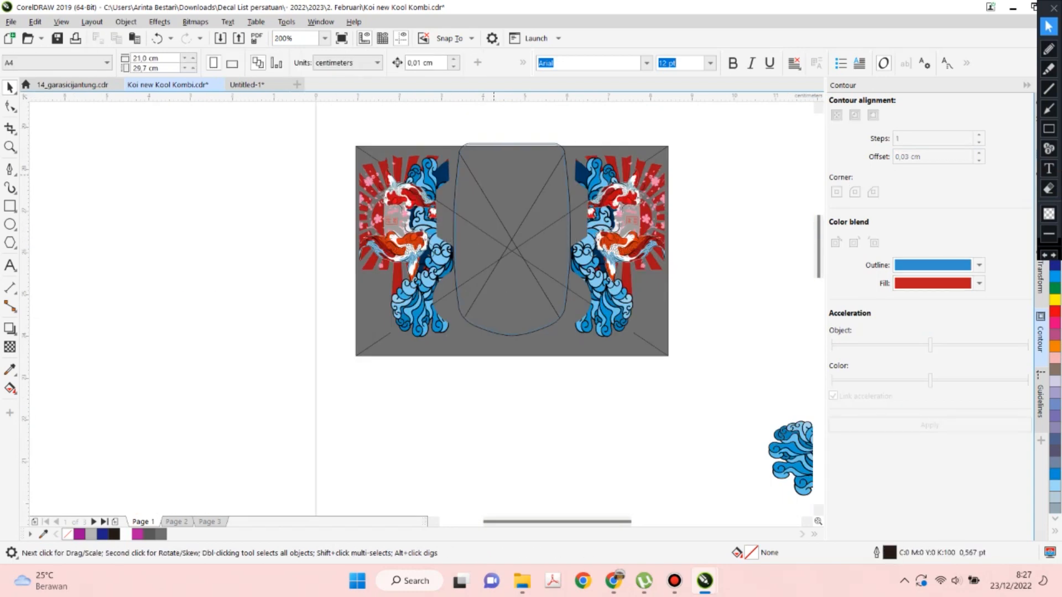
Paste the sunburst, fill it with white and PowerClip it inside the centre panel's inner contour shape.
key(ctrl+v)
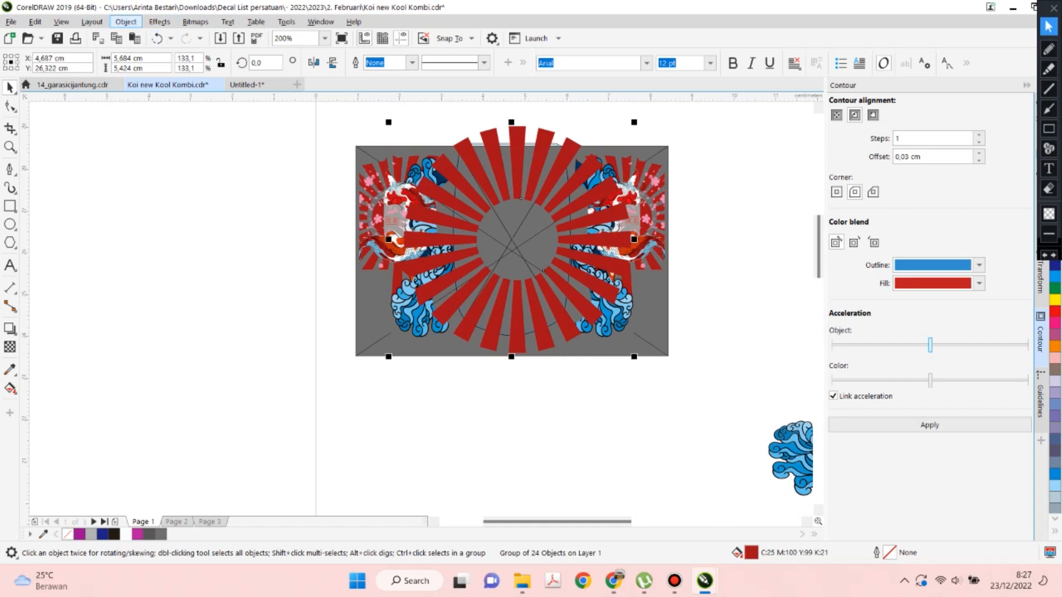
click(126, 534)
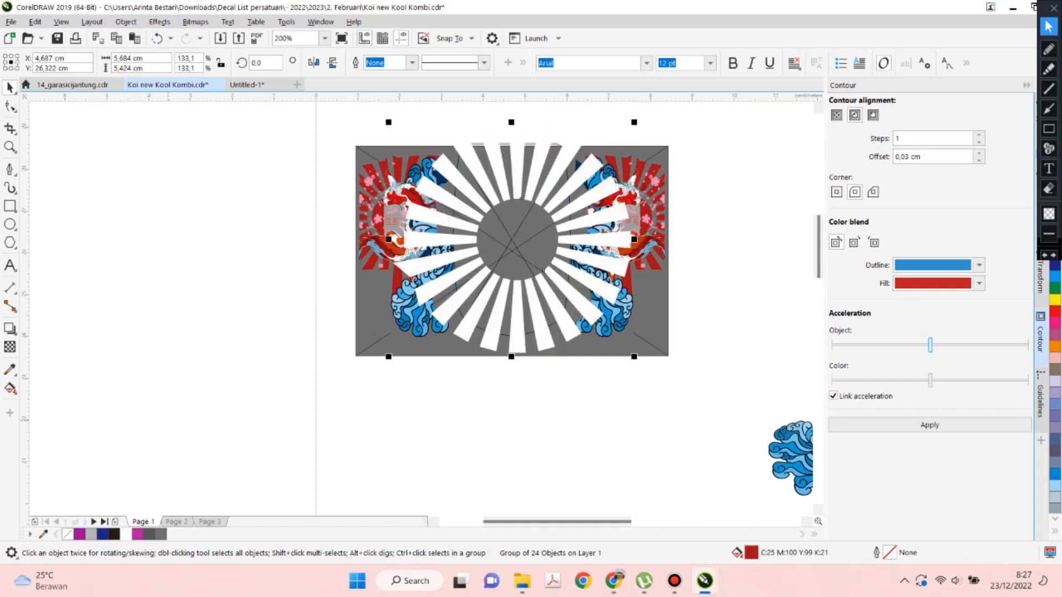
click(126, 22)
mouse_move(150, 70)
click(336, 72)
click(539, 252)
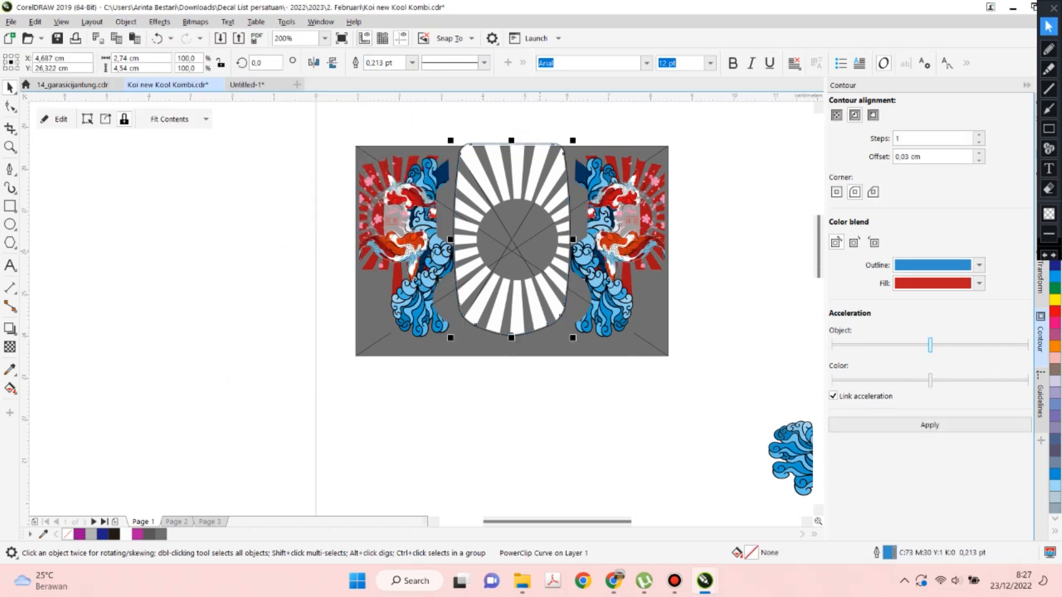
Move Mount Fuji onto the lower part of the centre panel and enlarge it to about 3.95 × 3.252 cm.
scroll(391, 209, down, 1)
drag(717, 297, 465, 250)
scroll(465, 249, up, 1)
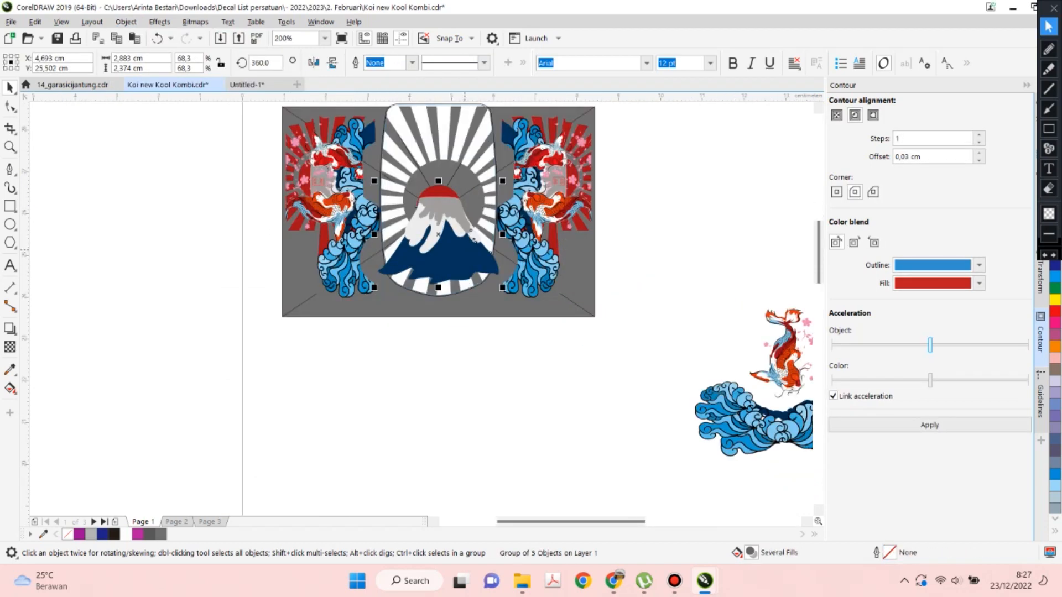
drag(503, 288, 515, 298)
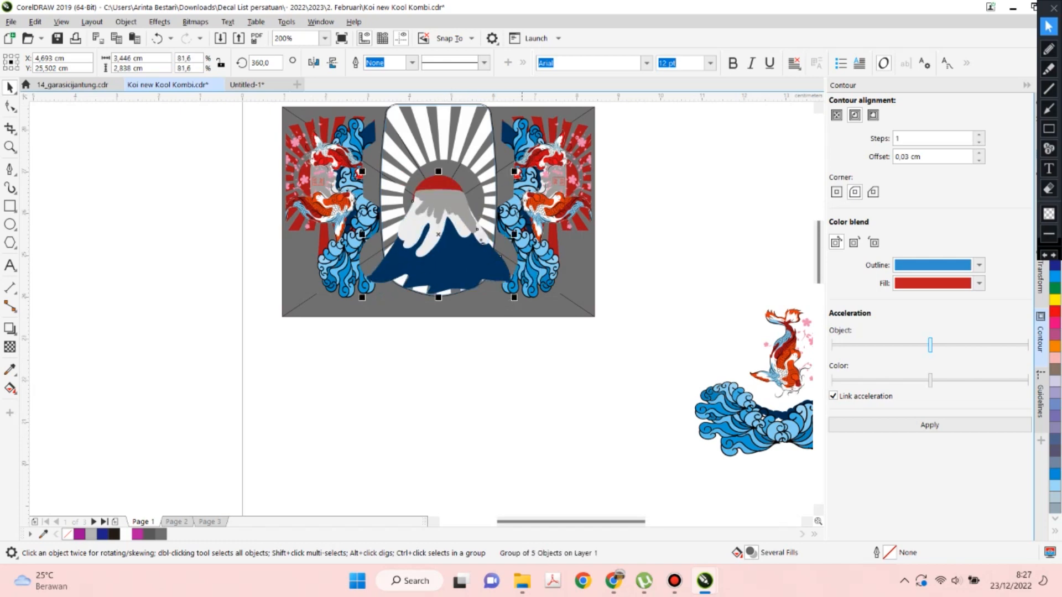
drag(514, 297, 524, 306)
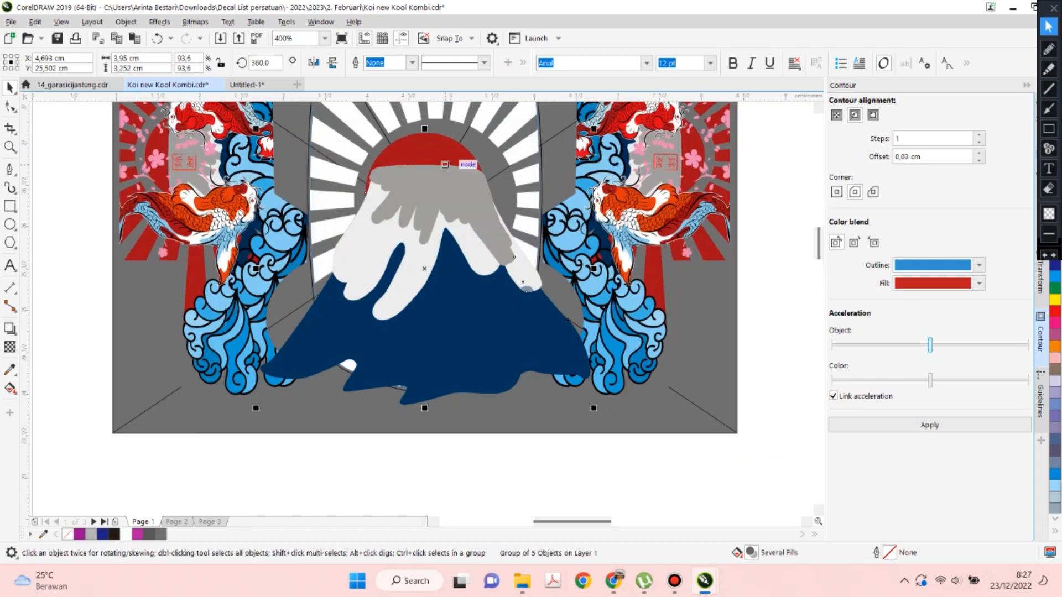
Fine-tune Mount Fuji's horizontal position over the white sunburst to about X 4.803 cm.
drag(445, 164, 443, 164)
key(Right)
key(Left)
key(Left)
key(Left)
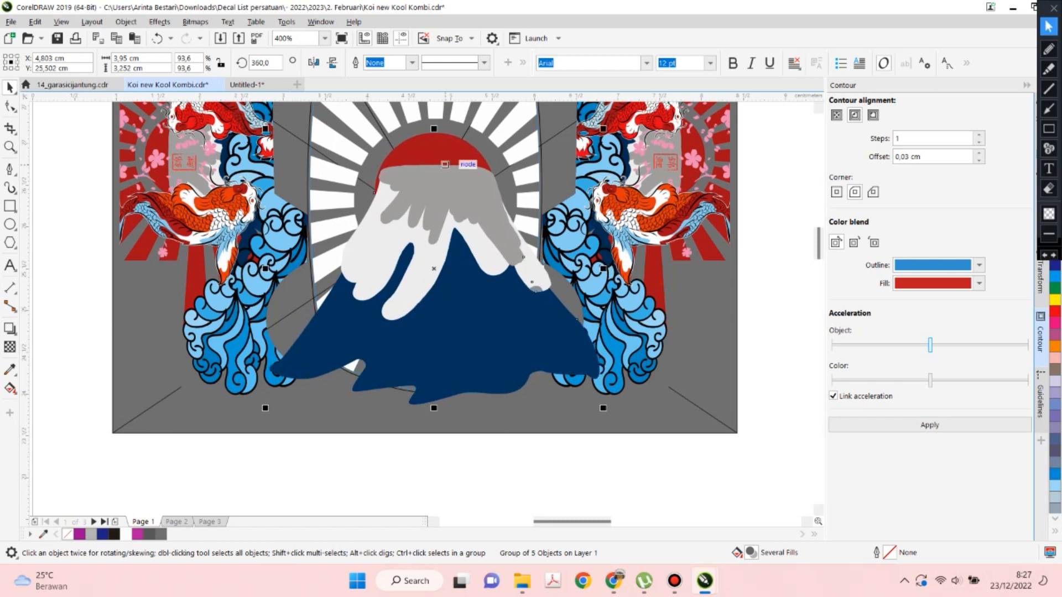
Nudge Mount Fuji down to about Y 25.462 cm and PowerClip it inside the centre panel's inner shape.
key(Down)
key(Down)
key(Down)
key(Down)
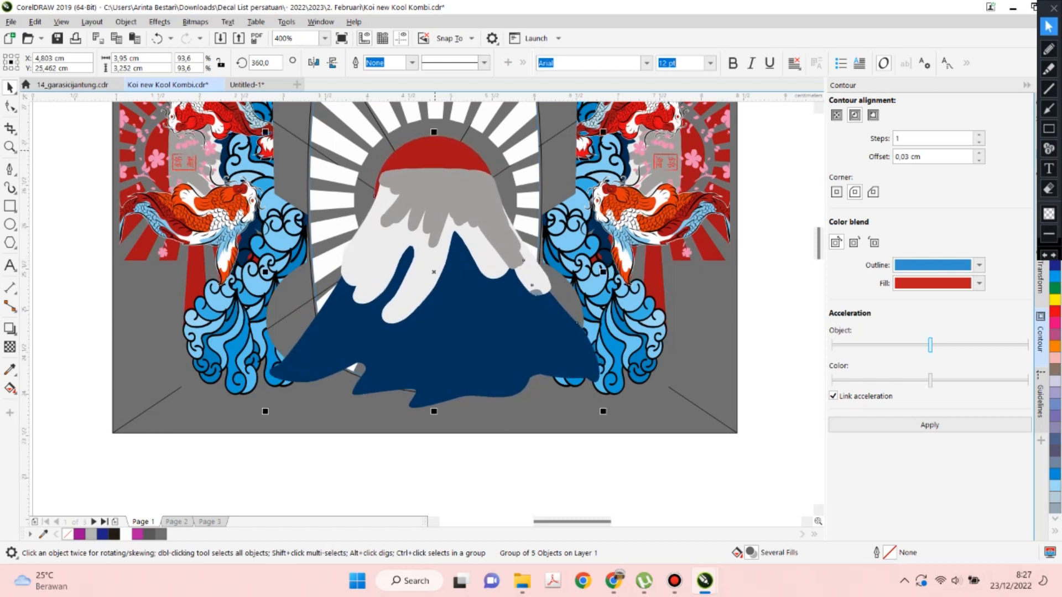
click(125, 22)
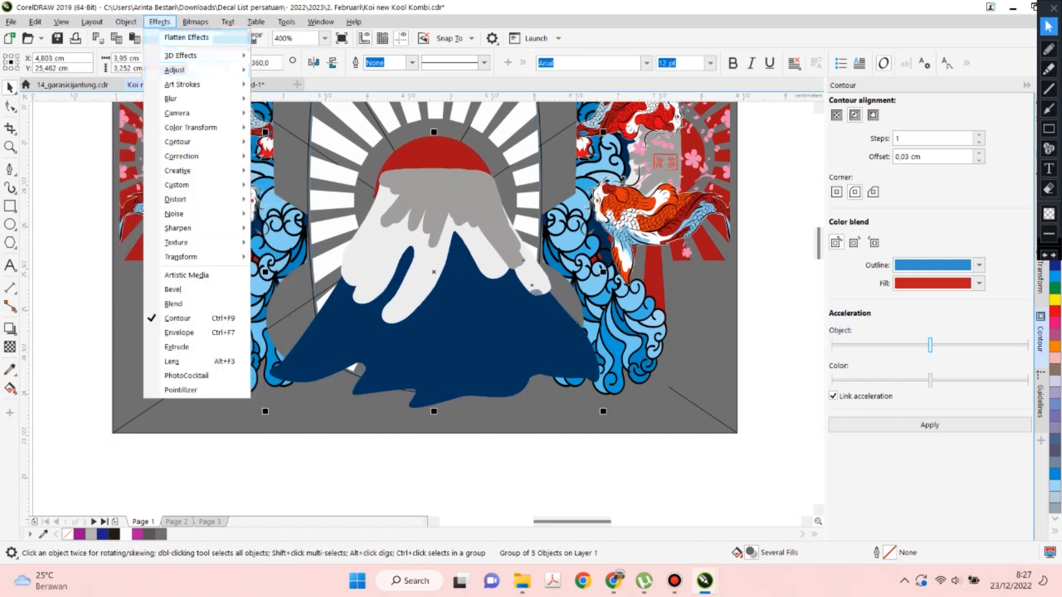
mouse_move(160, 70)
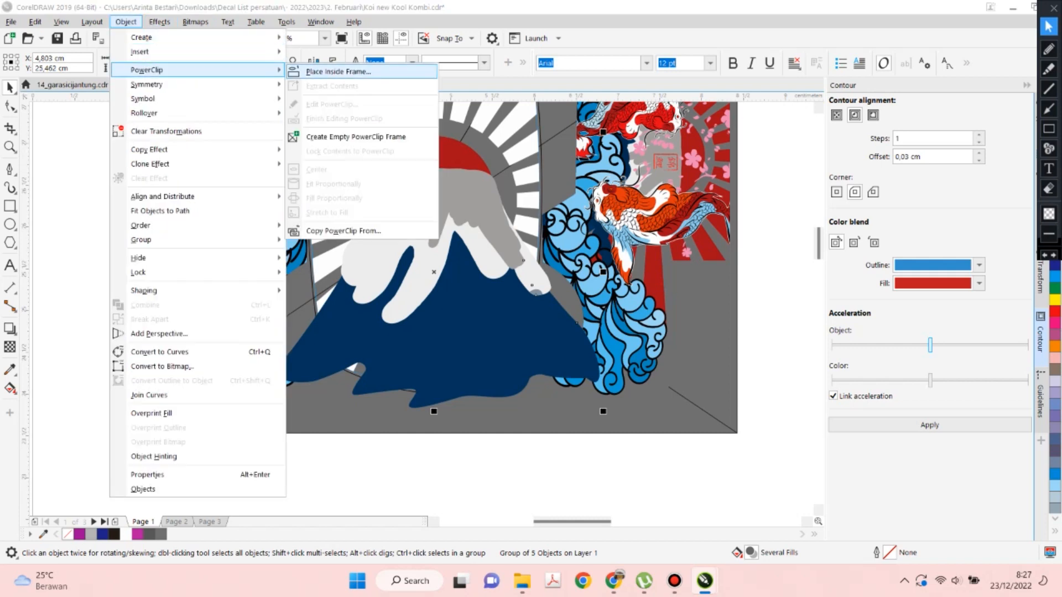
click(343, 72)
click(385, 133)
scroll(370, 156, down, 2)
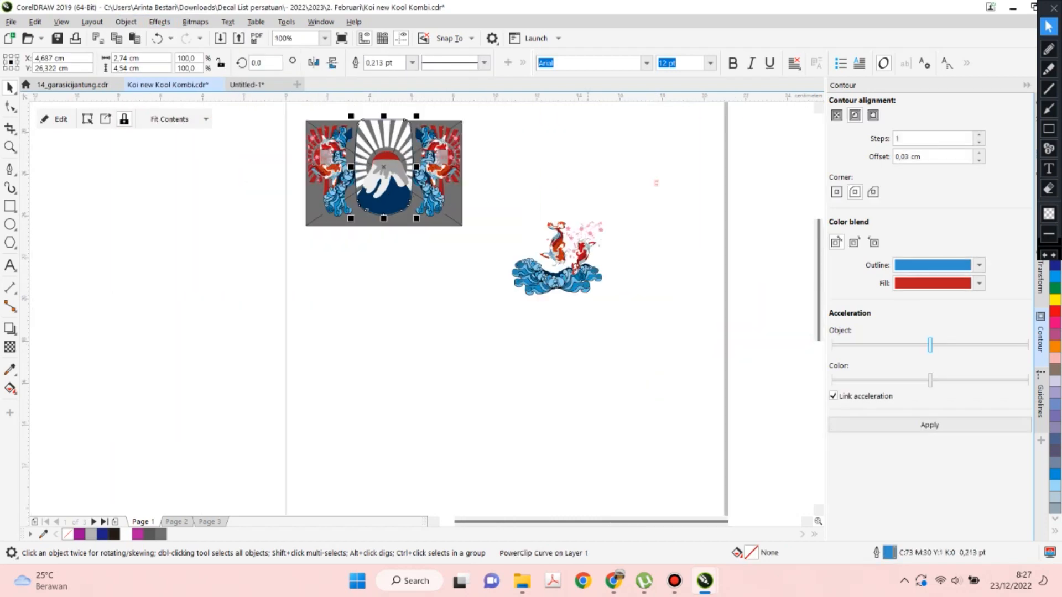
Move the two koi and the cherry blossoms together onto the centre panel, enlarge them to about 4.447 × 3.767 cm and PowerClip them.
scroll(586, 238, up, 1)
click(589, 243)
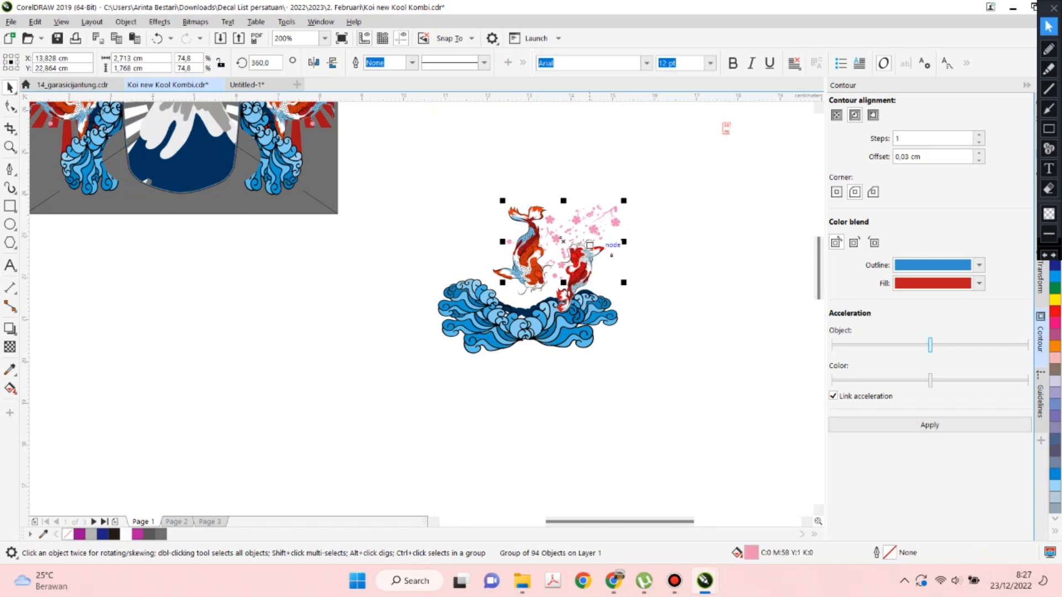
shift+click(553, 263)
shift+click(520, 252)
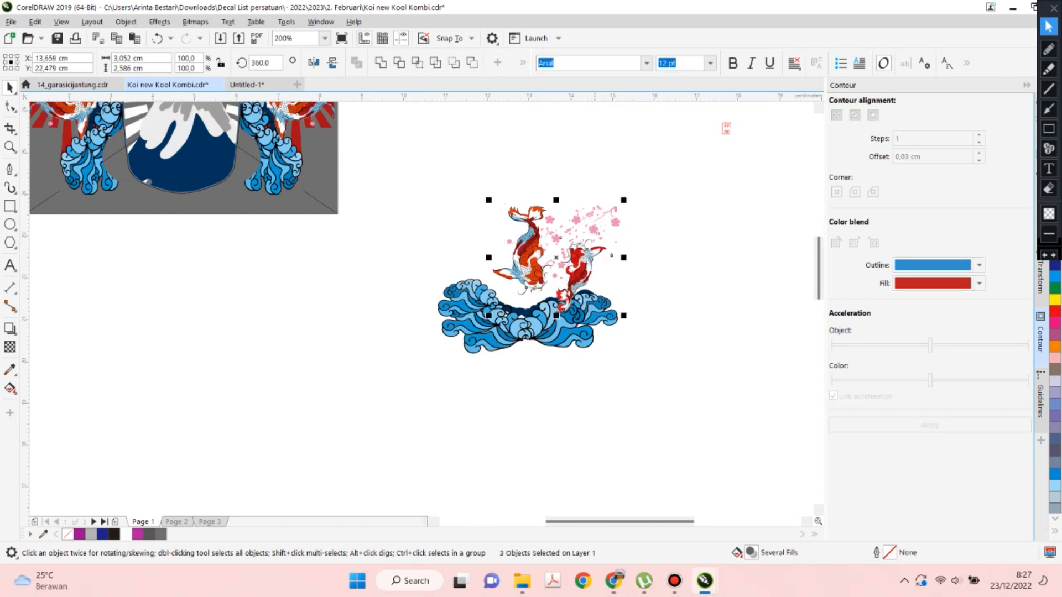
scroll(639, 357, down, 2)
drag(617, 296, 441, 216)
key(w)
scroll(410, 189, up, 1)
scroll(415, 184, up, 1)
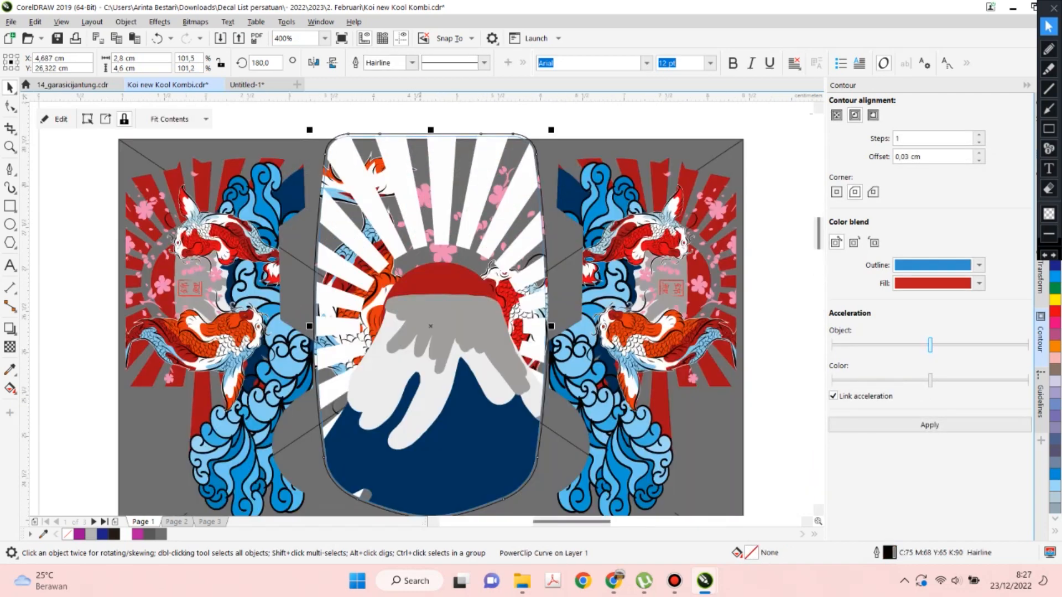
Extract the koi and blossoms from the centre panel's outer PowerClip frame, keeping them in the drawing.
right_click(413, 133)
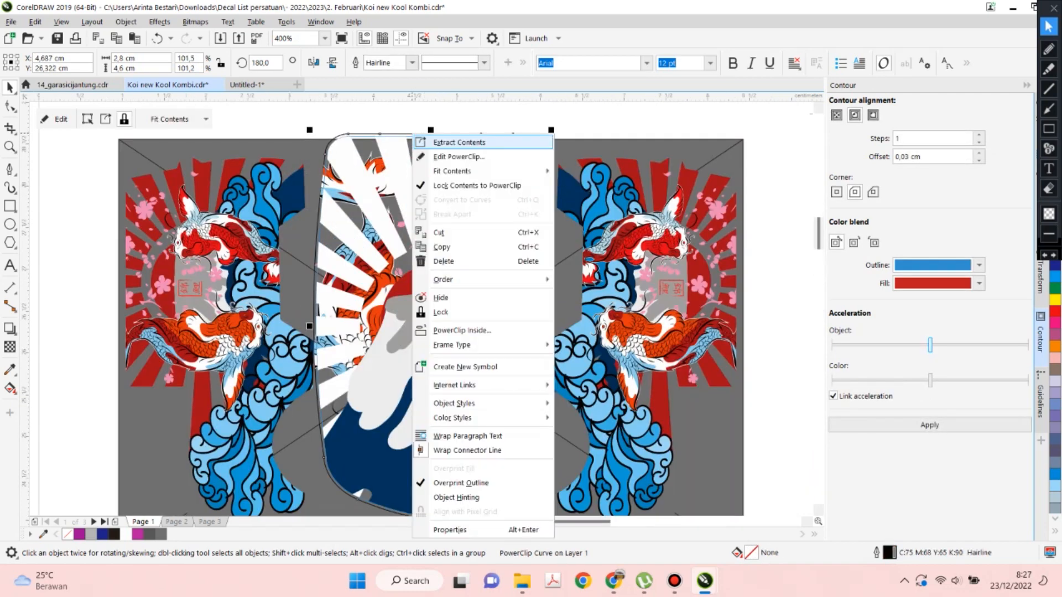
click(424, 142)
key(Delete)
key(ctrl+z)
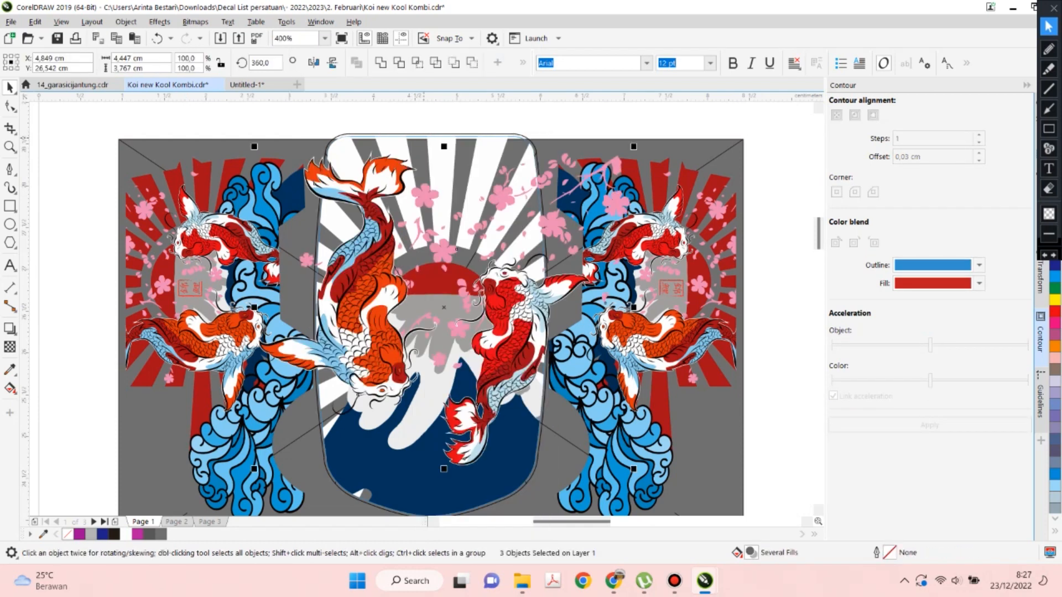
Shrink the koi and blossoms to about 3.632 × 3.077 cm and position them at about X 4.769, Y 26.352 cm.
drag(634, 147, 602, 166)
key(Left)
key(Left)
key(Left)
key(Left)
key(Left)
key(Left)
key(Left)
key(Down)
key(Down)
key(Down)
key(Down)
key(Down)
key(Down)
key(Down)
key(Down)
key(Down)
key(Down)
key(Down)
key(Down)
key(Down)
key(Down)
key(Down)
key(Down)
key(Down)
key(Down)
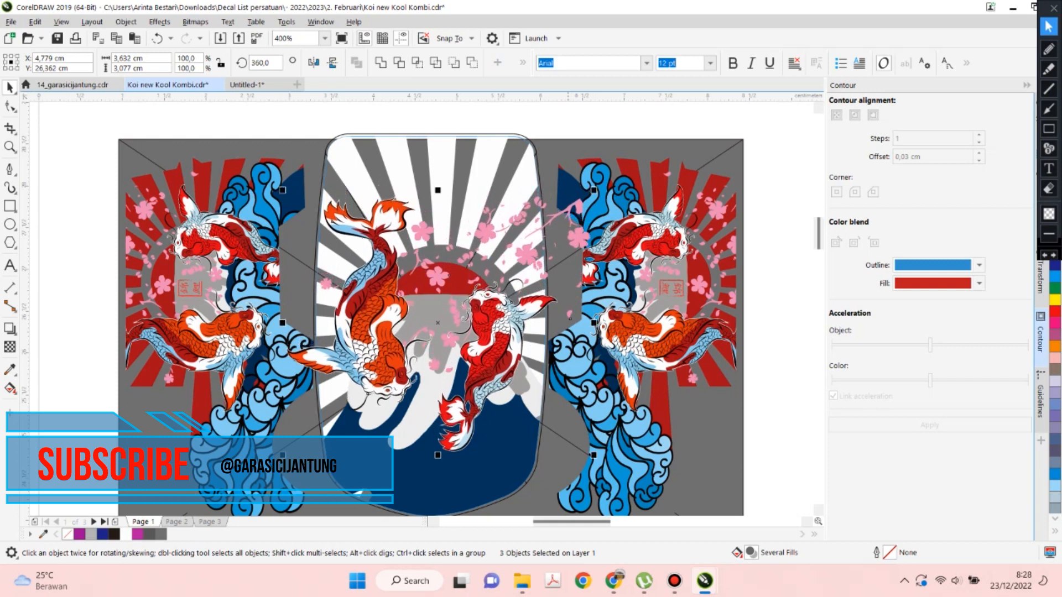
key(Down)
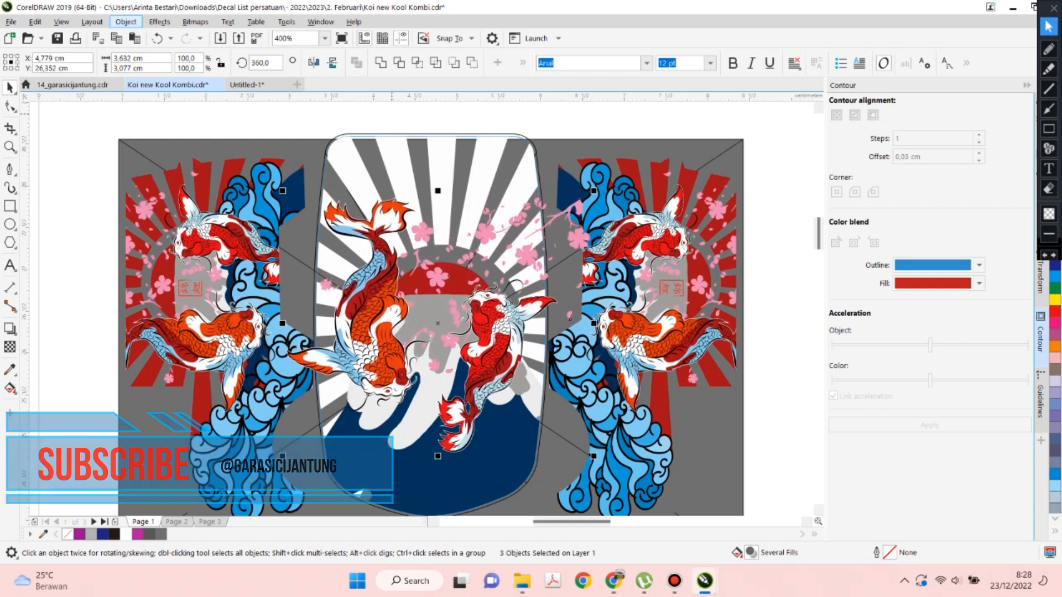
key(Left)
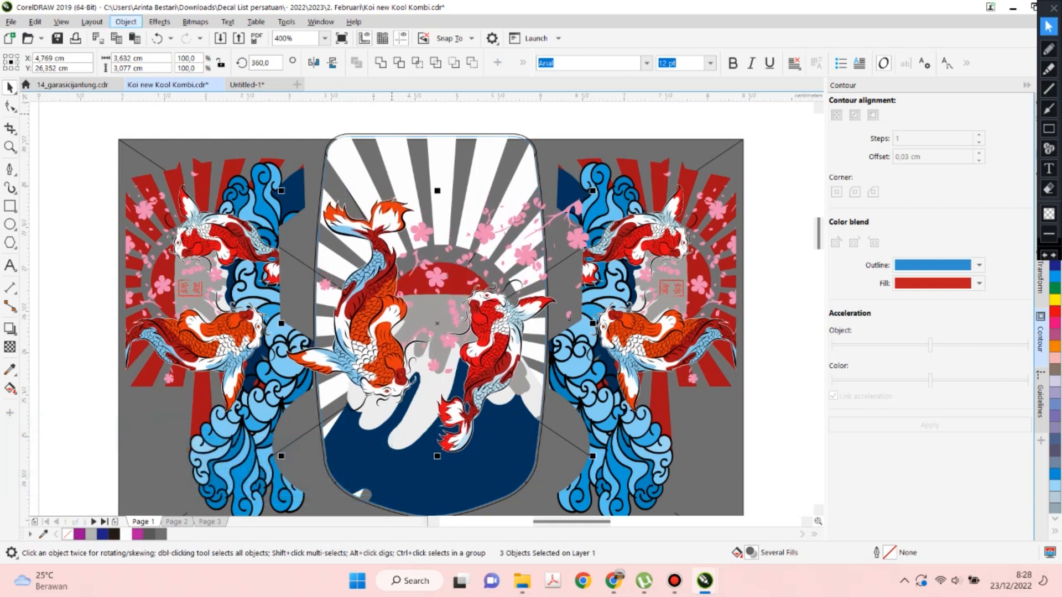
PowerClip the koi and cherry blossoms inside the centre panel's inner shape.
click(126, 22)
mouse_move(149, 71)
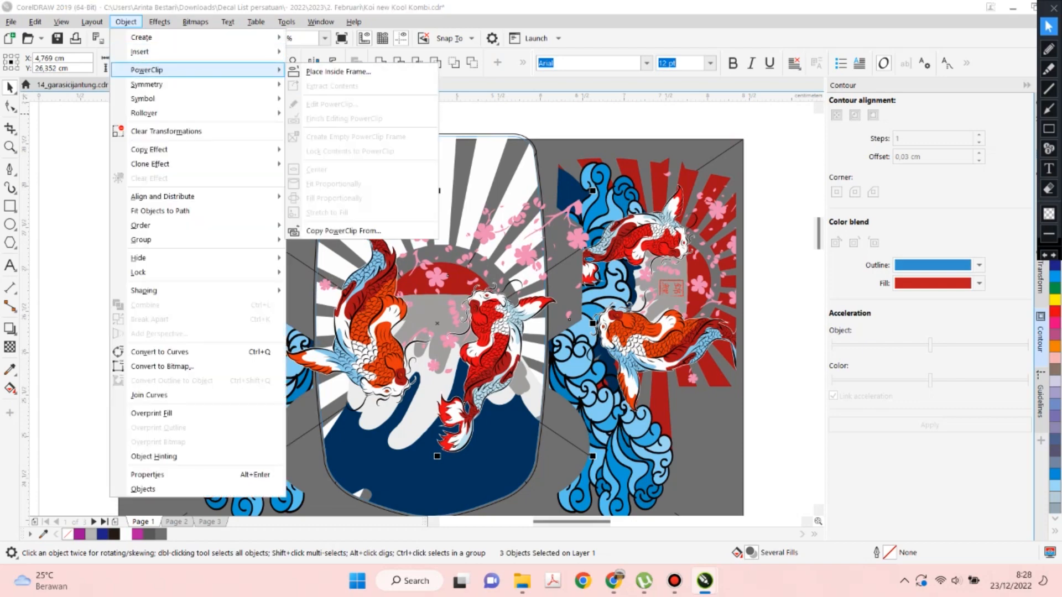
click(345, 71)
click(395, 168)
Move the blue wave group onto the lower part of the centre panel and mirror it horizontally.
scroll(395, 168, down, 1)
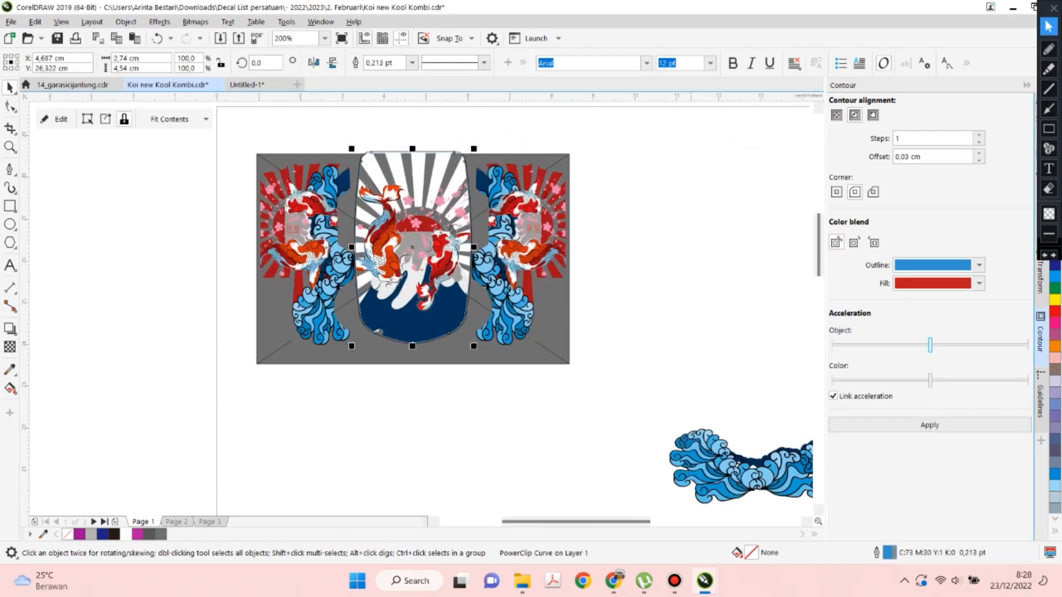
drag(741, 465, 416, 311)
click(314, 63)
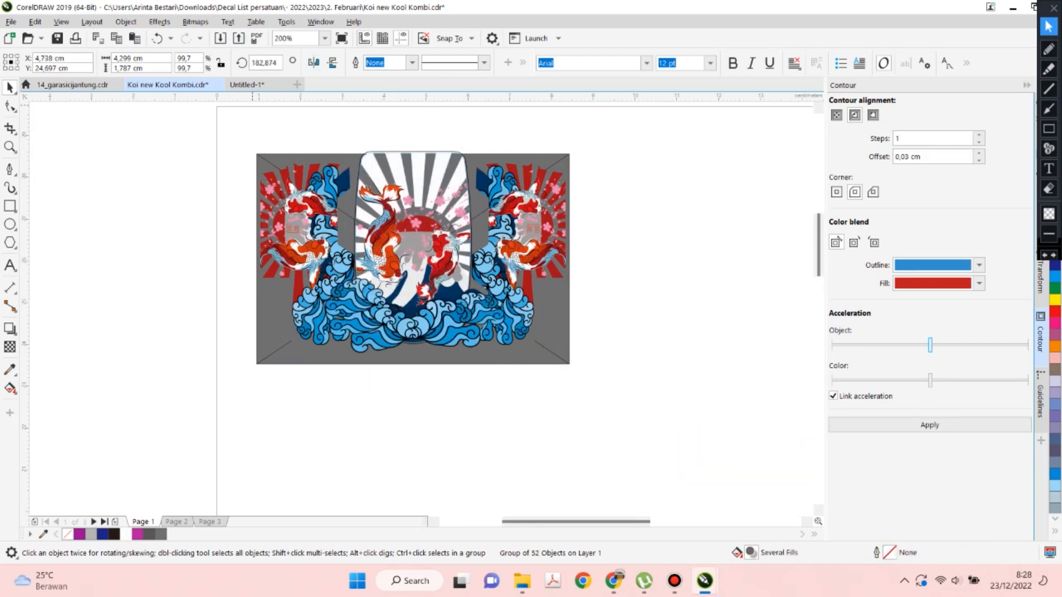
Resize the wave group to about 3.4 × 1.747 cm and position it at about X 4.59, Y 24.527 cm.
scroll(497, 289, up, 1)
drag(520, 261, 480, 283)
key(Up)
key(Up)
key(Down)
key(Down)
key(Down)
drag(153, 349, 173, 349)
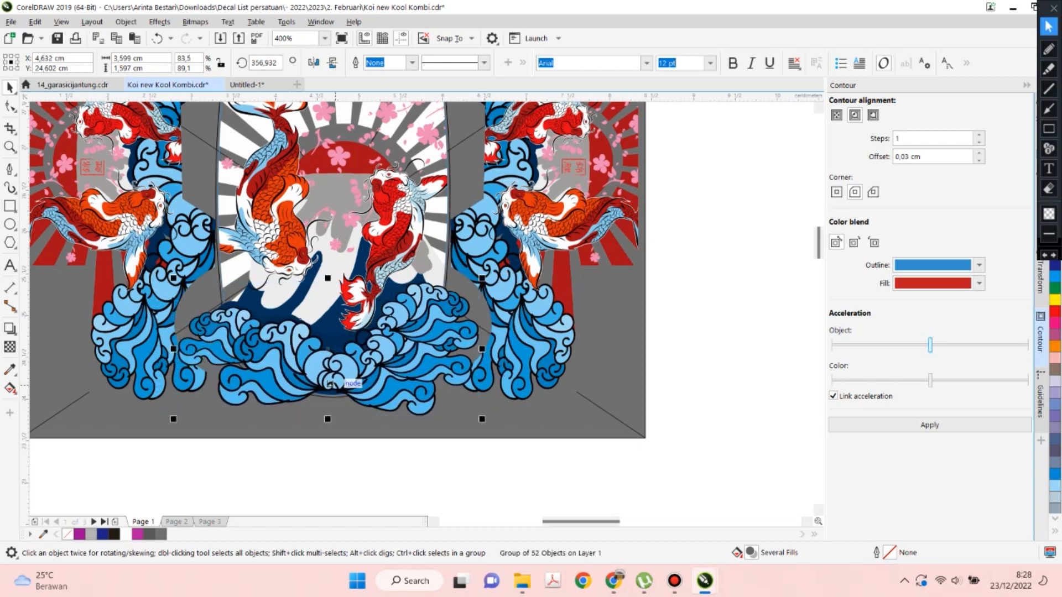
drag(327, 419, 327, 431)
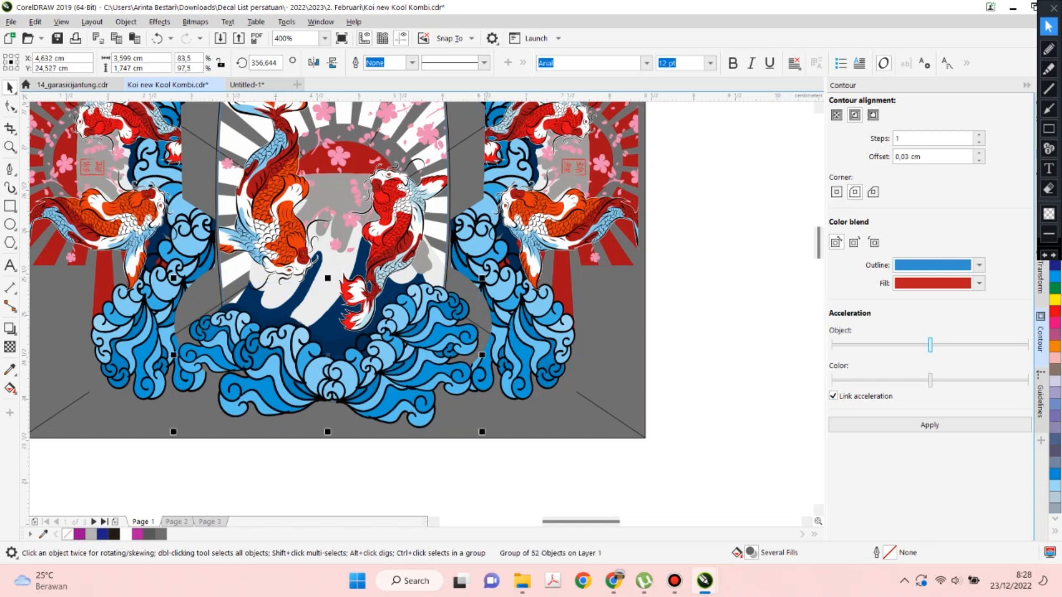
drag(482, 355, 470, 354)
drag(181, 369, 182, 360)
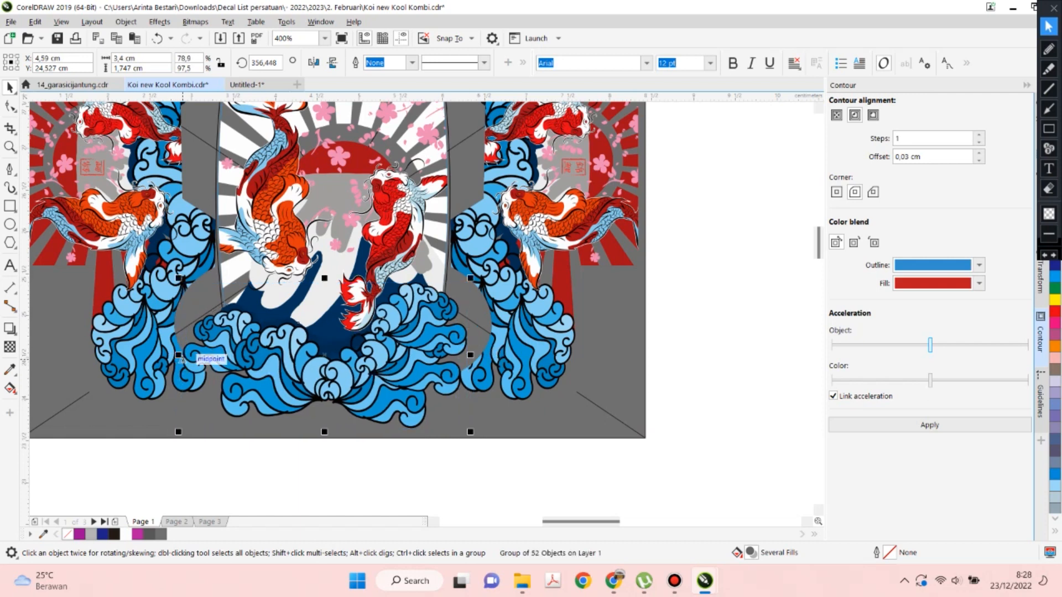
Cut the wave group and paste it into the centre panel's inner PowerClip, opened for editing.
key(ctrl+x)
click(253, 217)
right_click(253, 217)
click(288, 183)
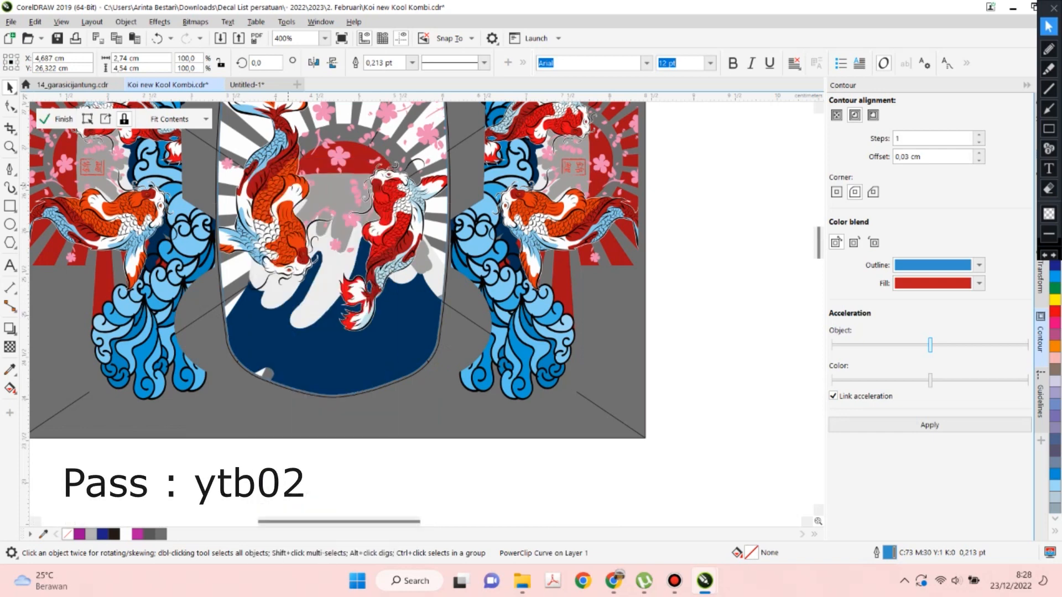
key(ctrl+v)
Bring the red koi to the front of the layer and finish editing the centre panel's PowerClip.
click(384, 241)
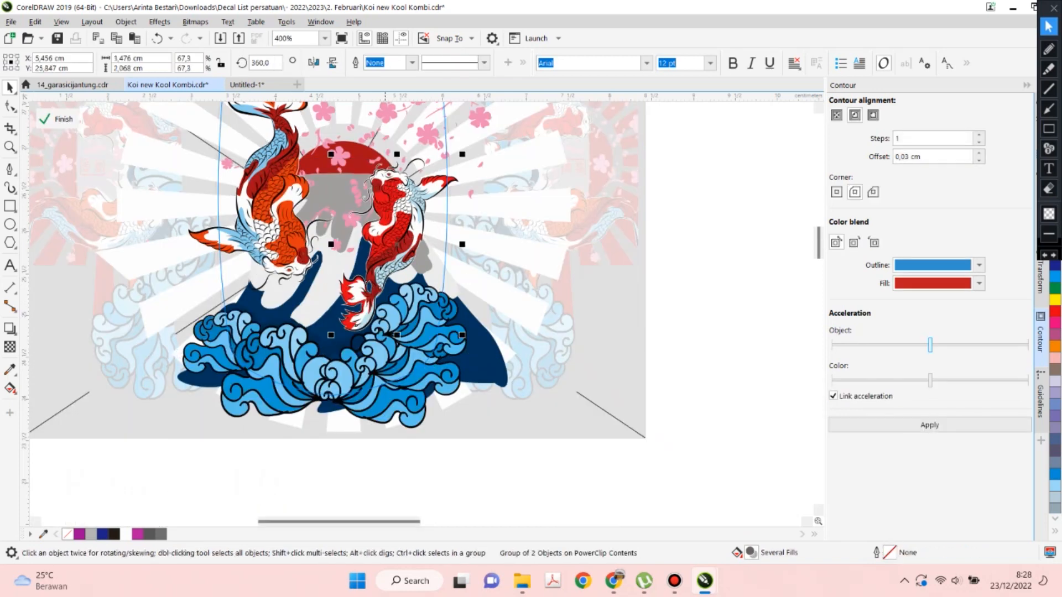
right_click(385, 241)
mouse_move(420, 305)
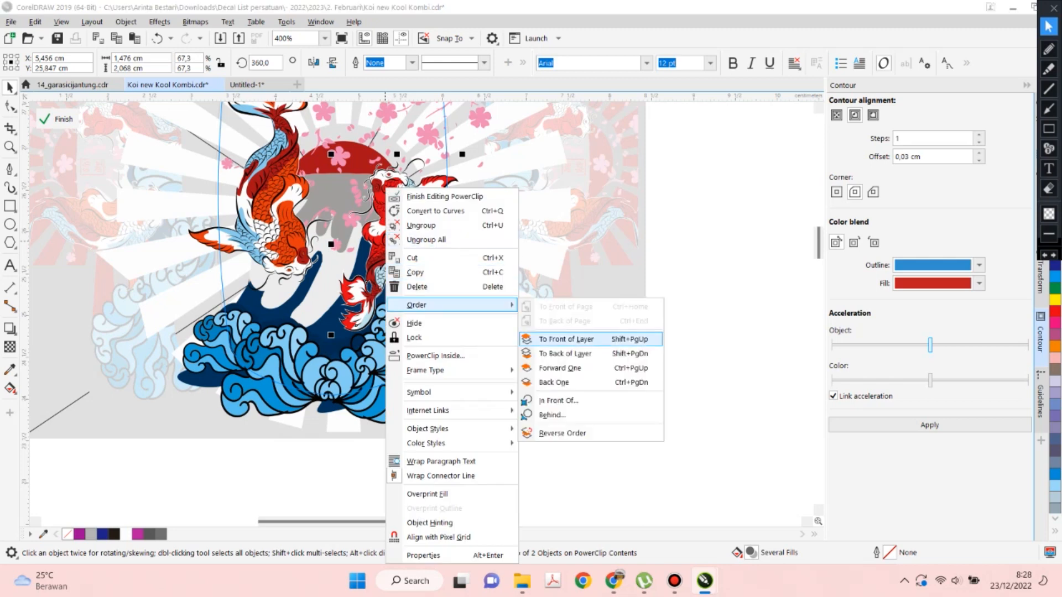
click(565, 339)
key(Escape)
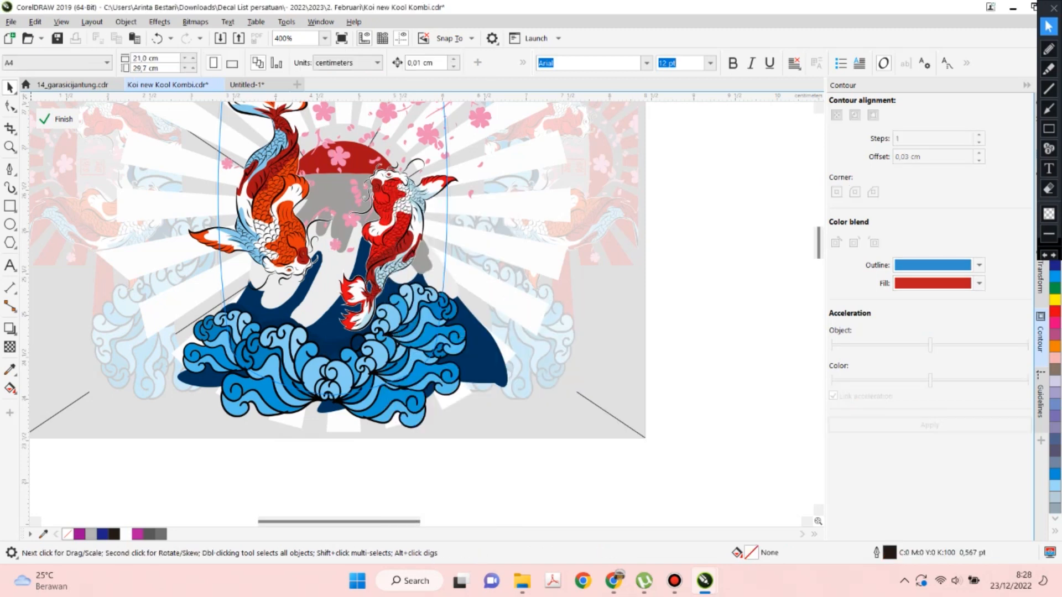
click(58, 119)
scroll(613, 358, down, 1)
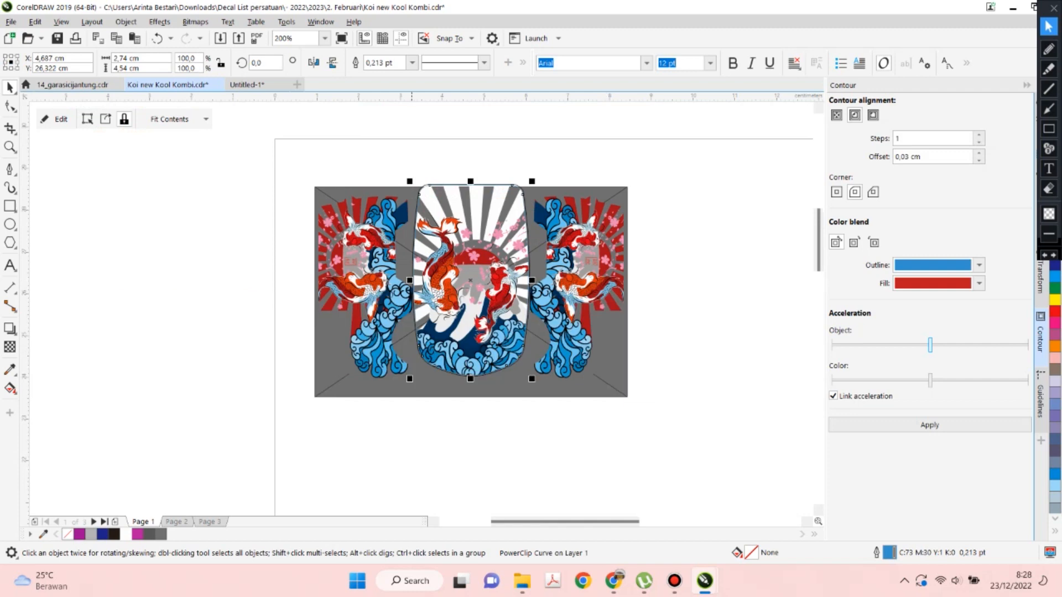
Remove the outline from the centre panel's inner PowerClip shape.
scroll(419, 186, up, 2)
scroll(429, 183, up, 3)
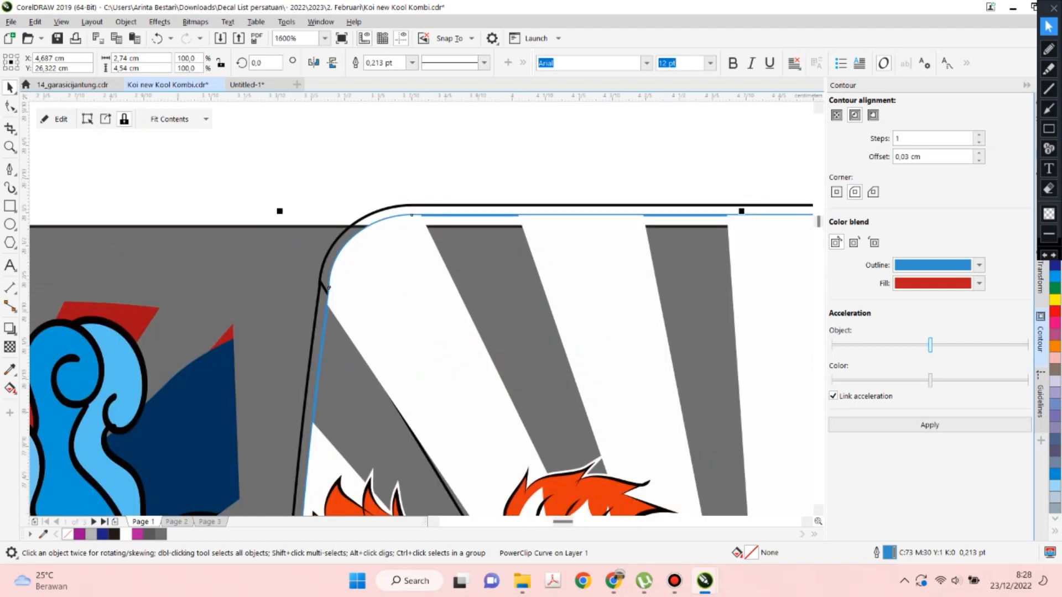
click(412, 63)
click(381, 74)
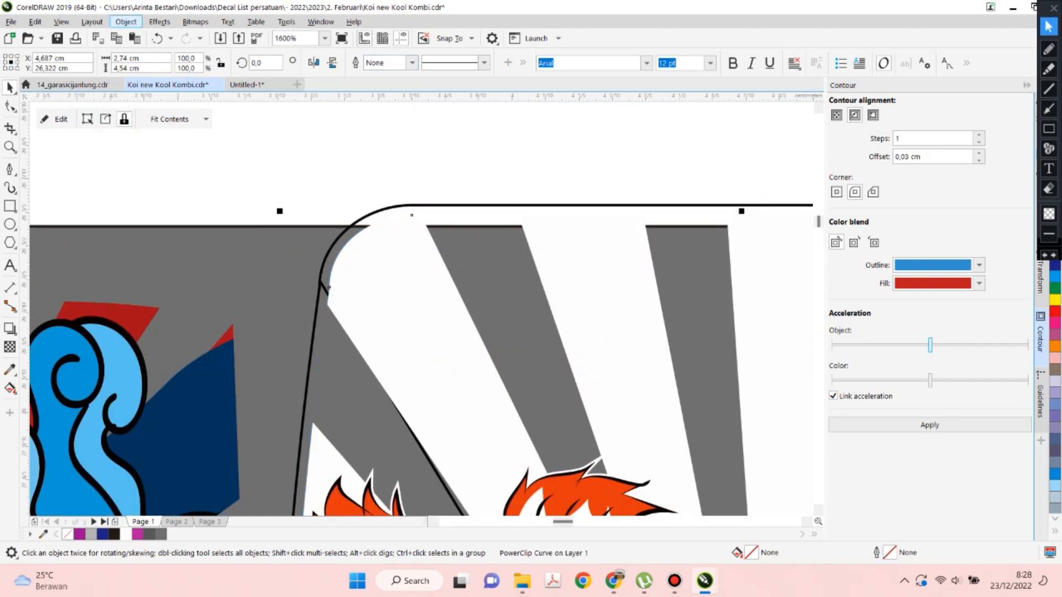
PowerClip the inner artwork inside the centre panel's outer shape and set that shape's outline to None.
click(160, 22)
mouse_move(126, 22)
mouse_move(147, 71)
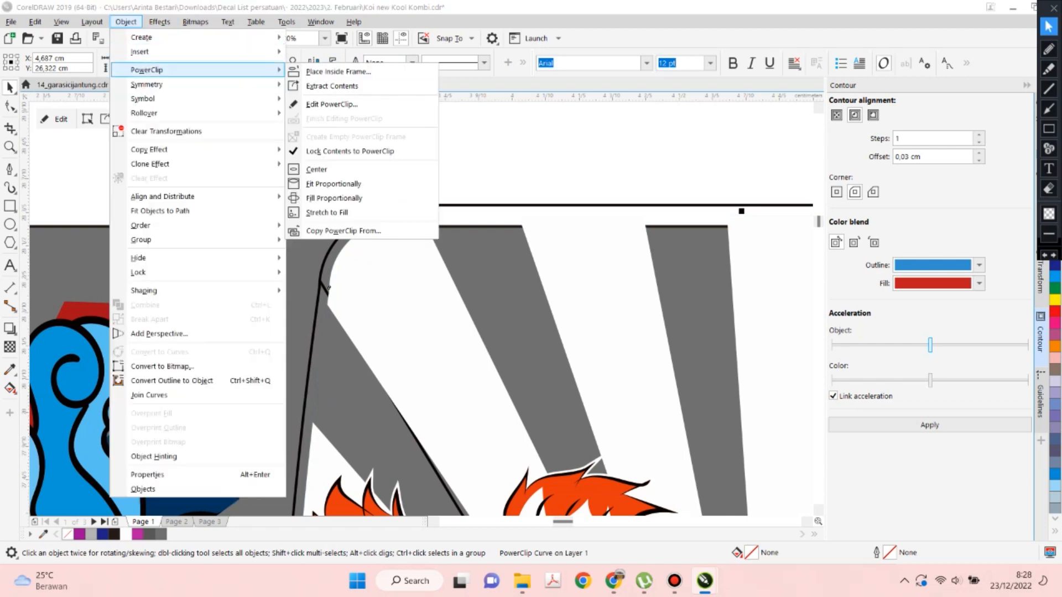
click(338, 72)
click(384, 208)
click(412, 63)
click(382, 74)
scroll(248, 158, down, 3)
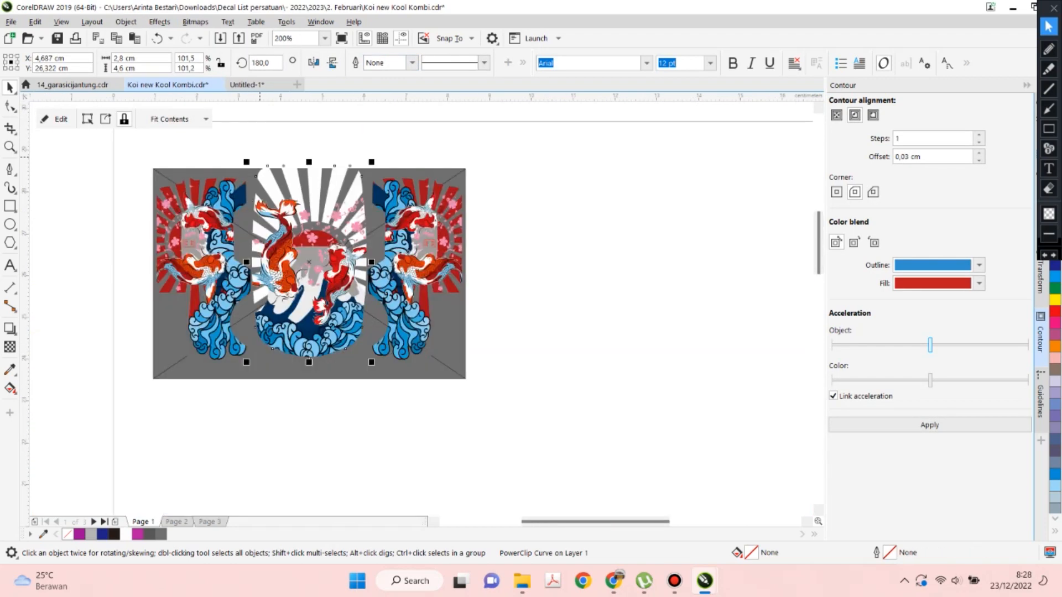
Nudge the finished centre panel down and to the right, to about X 4.767, Y 26.052 cm.
key(Down)
key(Down)
key(Down)
key(Down)
key(Down)
key(Down)
key(Down)
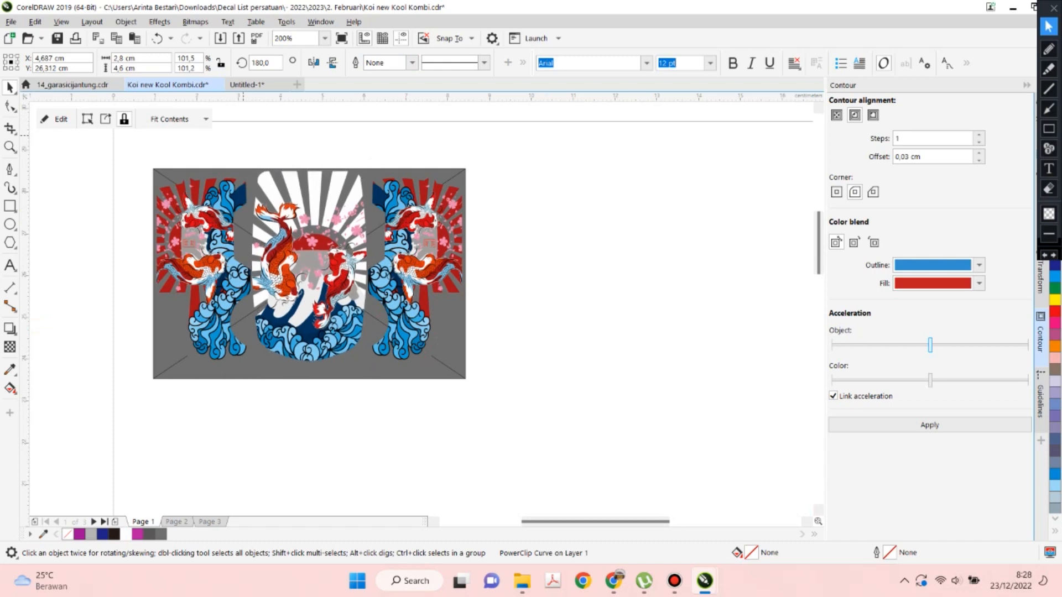
key(Down)
key(Down)
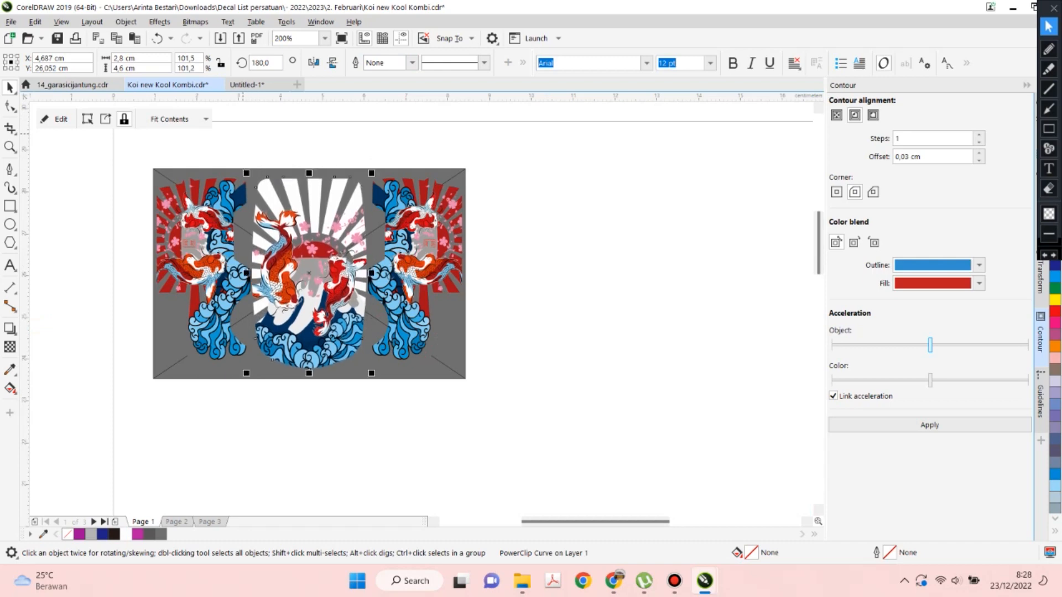
scroll(309, 243, up, 1)
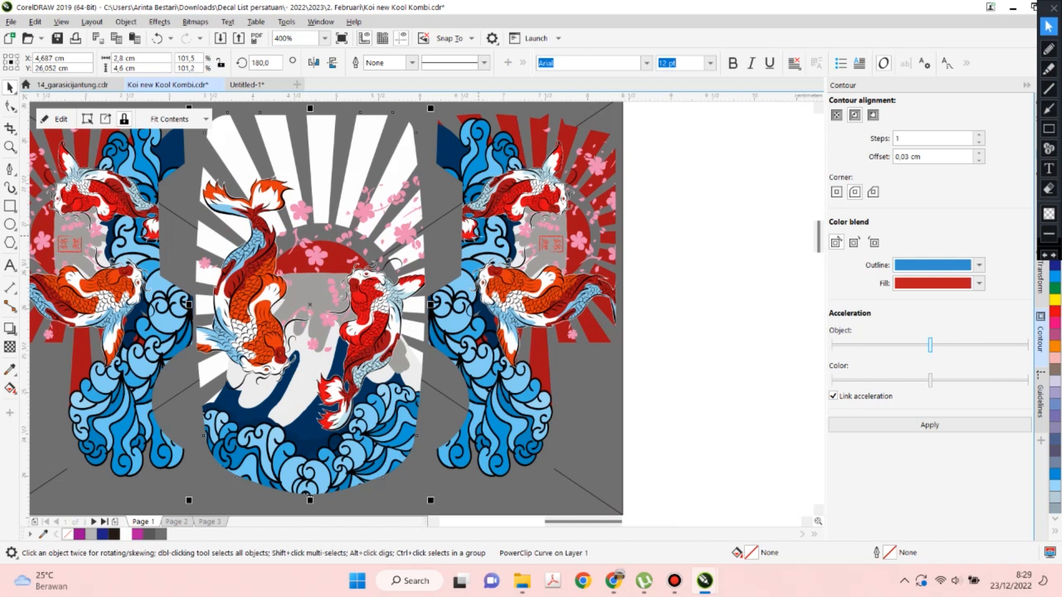
key(Right)
key(Right)
key(Right)
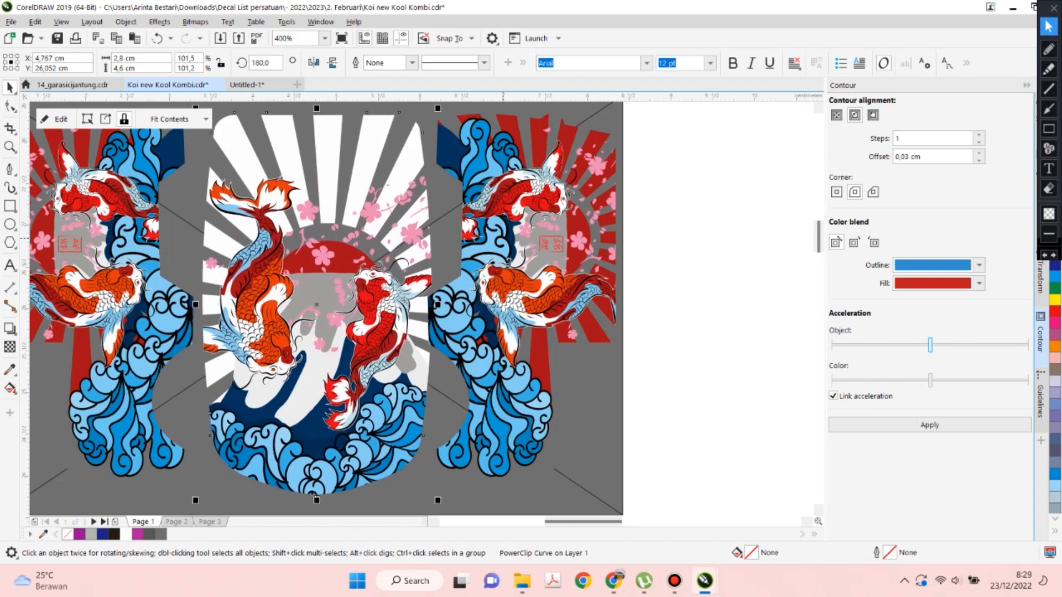
Nudge the right side panel outward to about X 7.376 cm and widen the grey background rectangle's right edge to cover it.
click(503, 238)
key(Right)
key(Right)
key(Right)
key(Right)
key(Right)
key(Right)
key(Right)
key(Right)
key(Left)
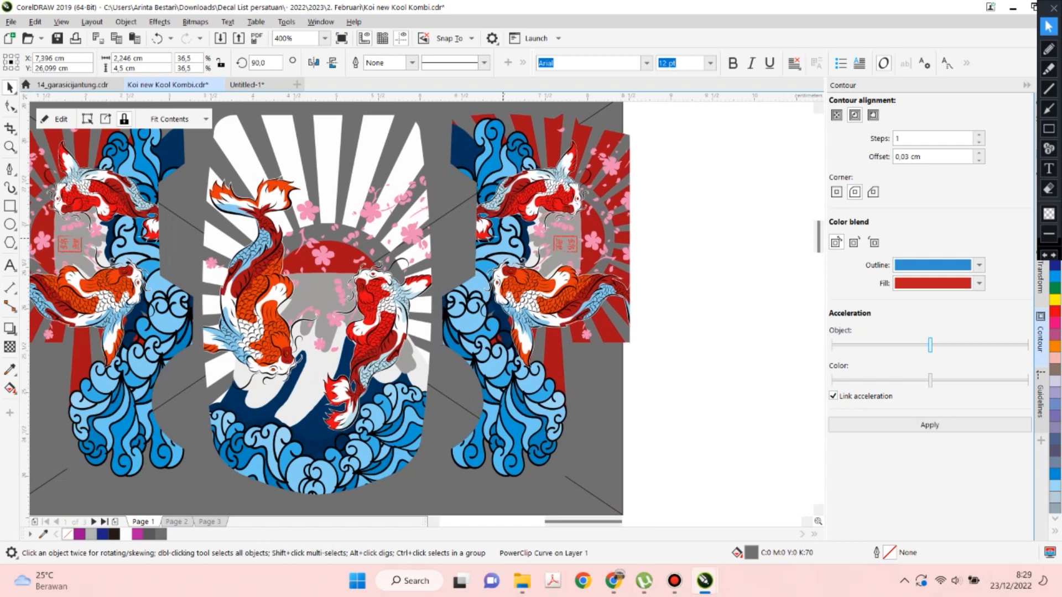
click(598, 421)
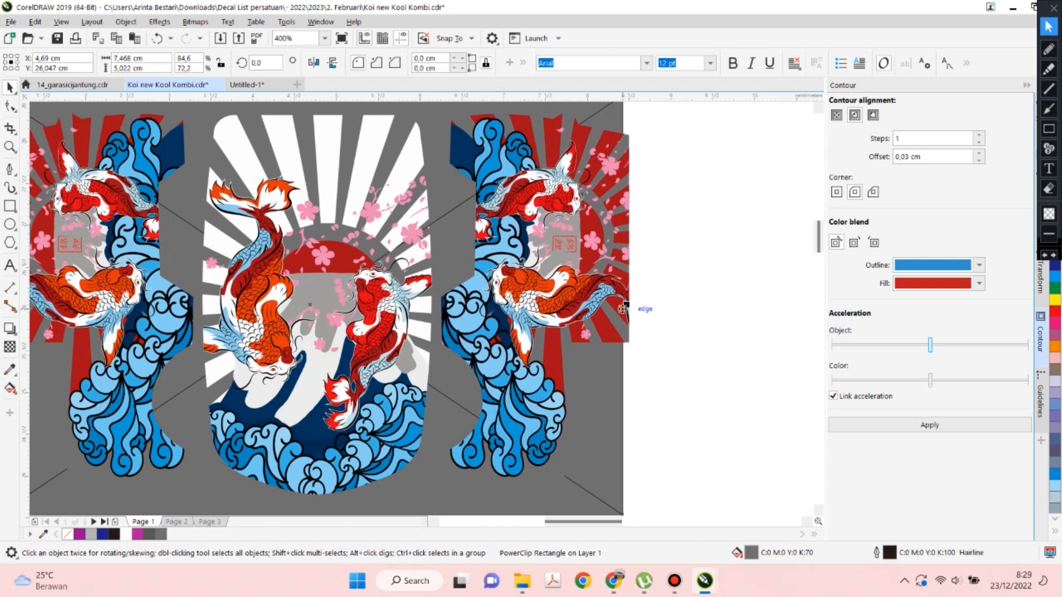
drag(625, 308, 643, 308)
Remove the grey fill from the PowerClip shapes of both side panels.
click(587, 301)
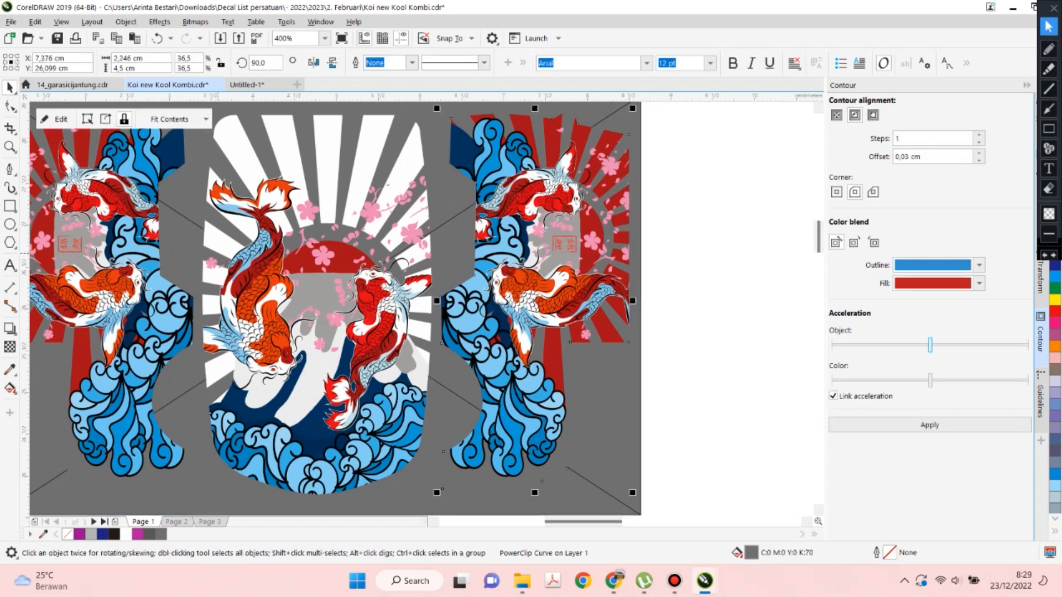
shift+click(114, 239)
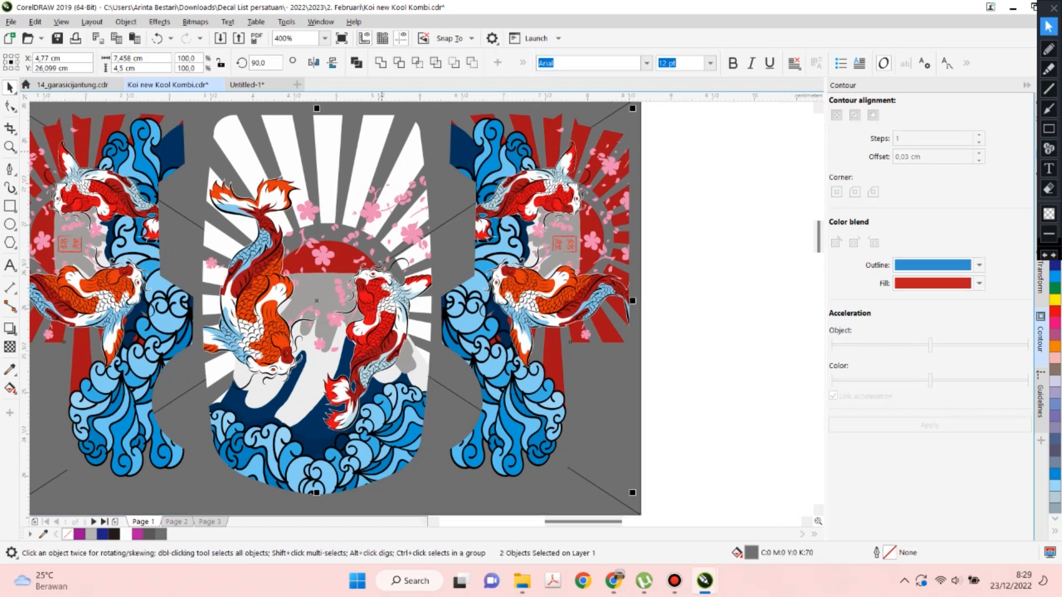
click(68, 534)
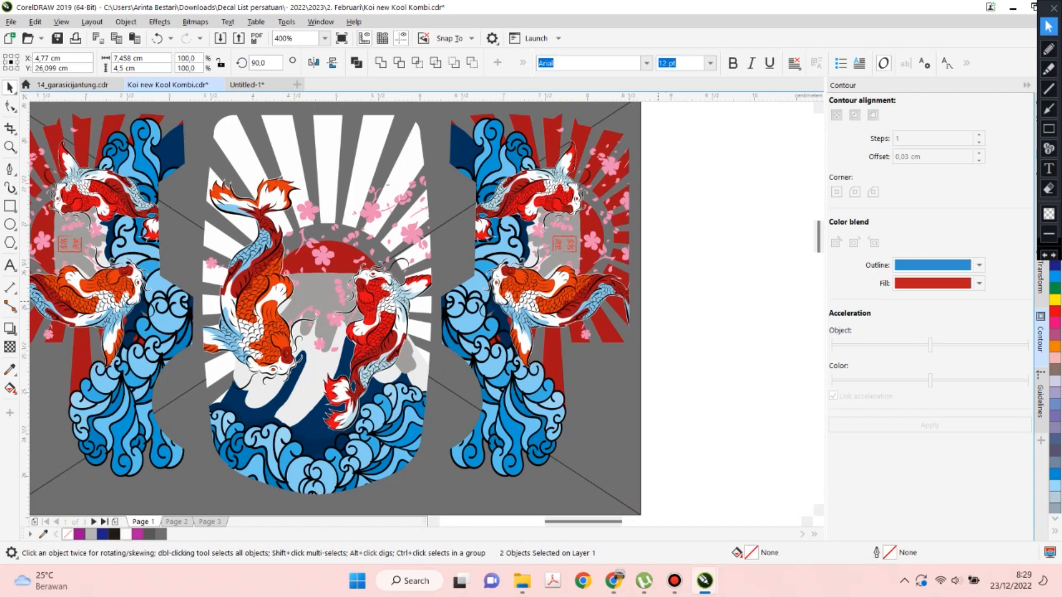
click(648, 285)
scroll(648, 285, down, 1)
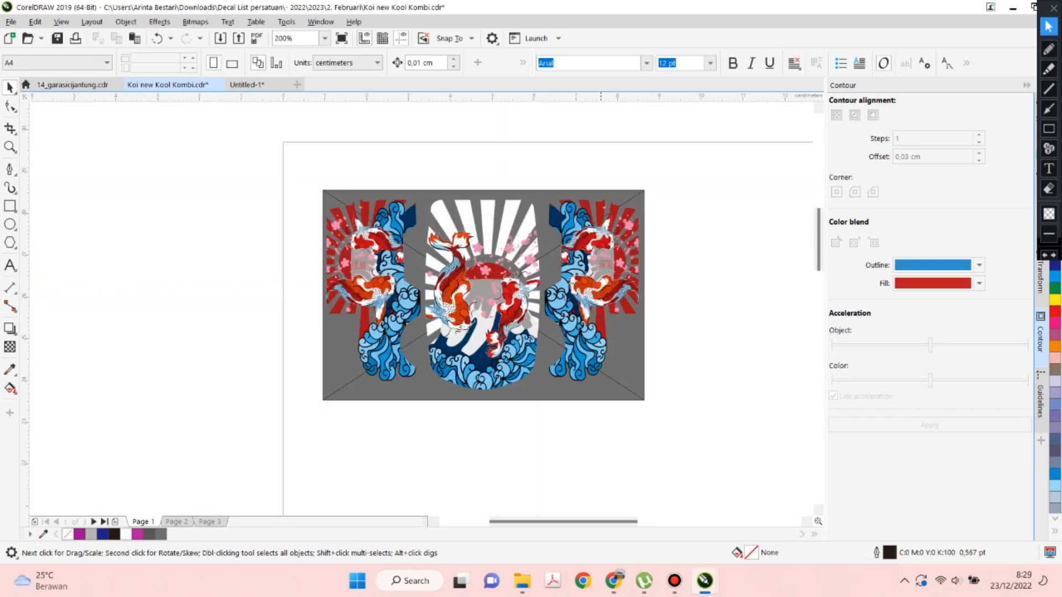
Group the two side panels and centre them horizontally on the grey background rectangle.
click(386, 235)
shift+click(575, 228)
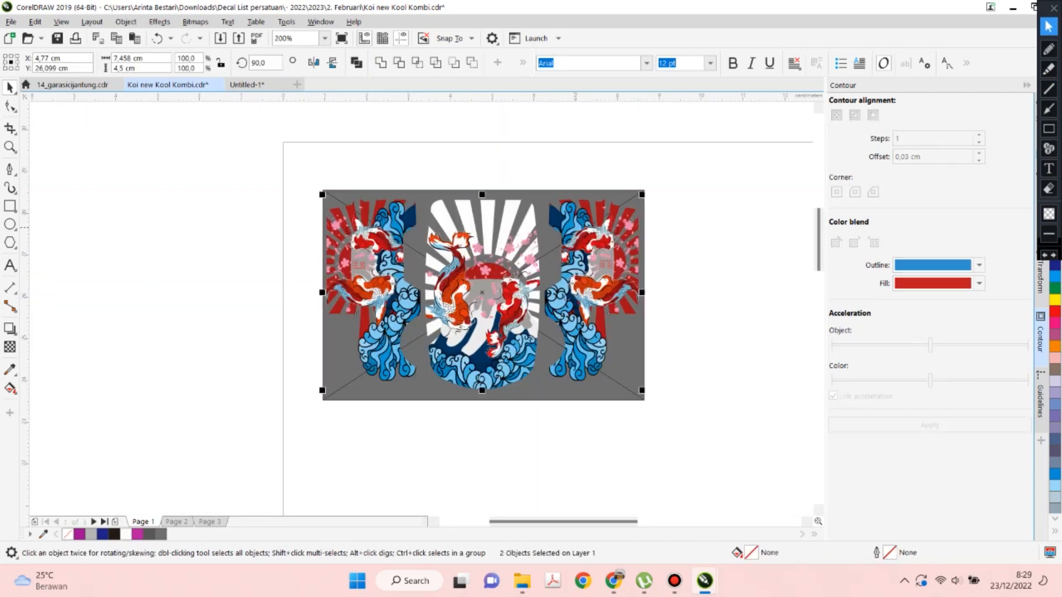
key(ctrl+g)
shift+click(641, 249)
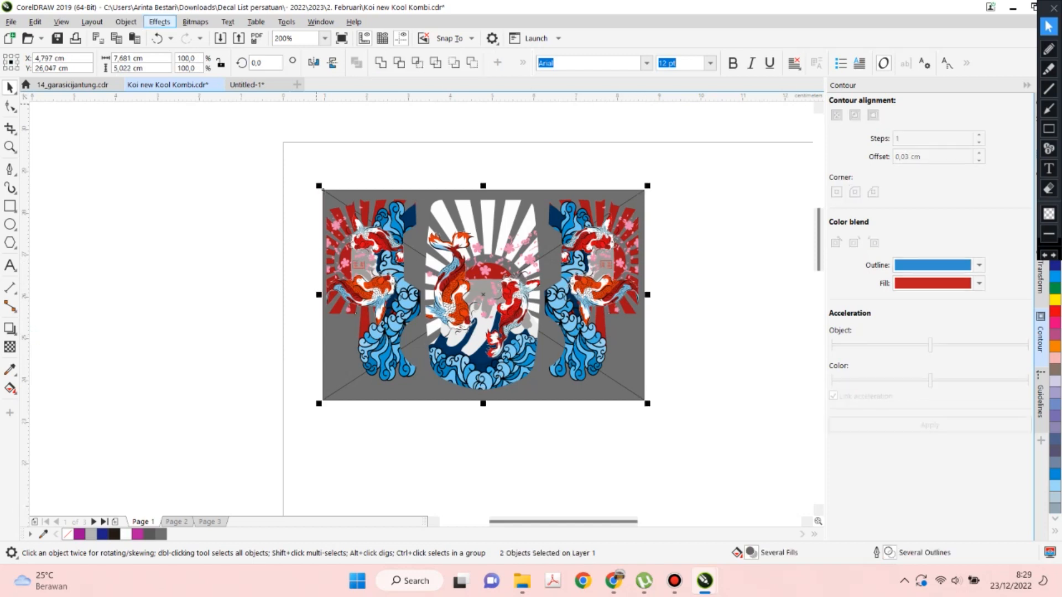
click(125, 22)
mouse_move(194, 196)
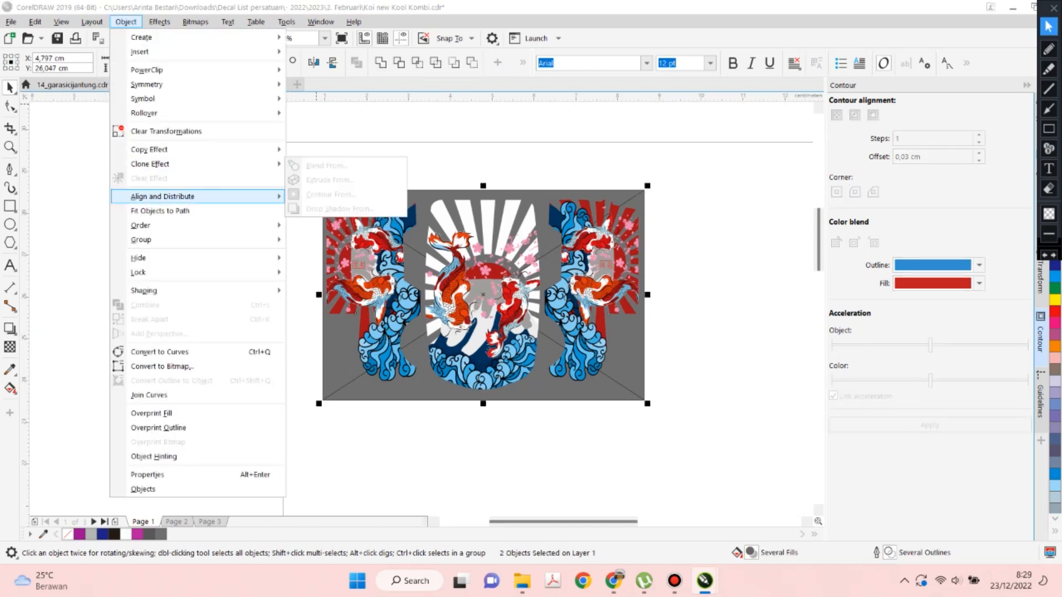
click(347, 256)
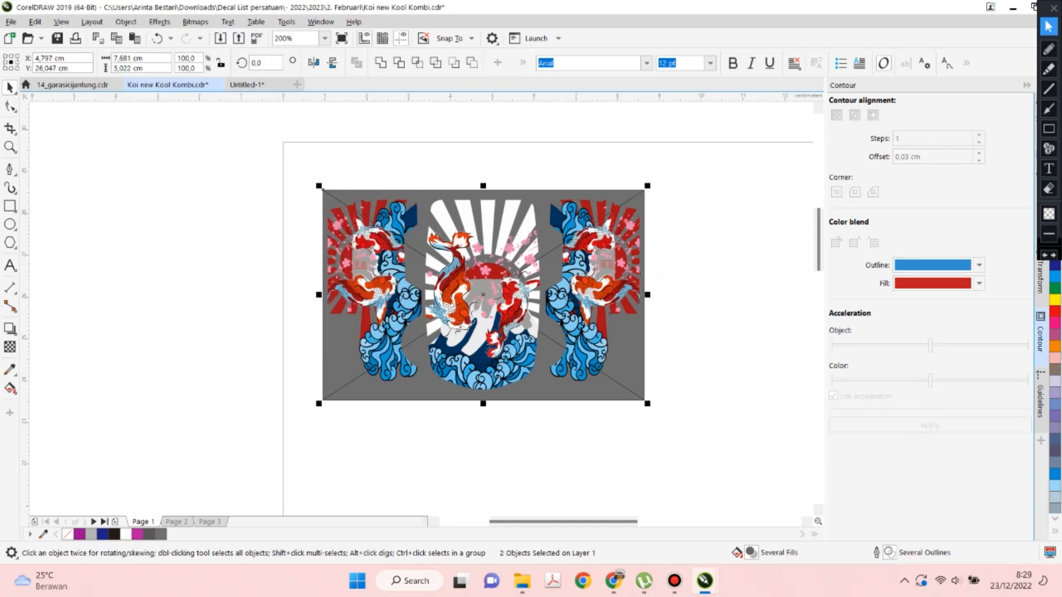
key(Escape)
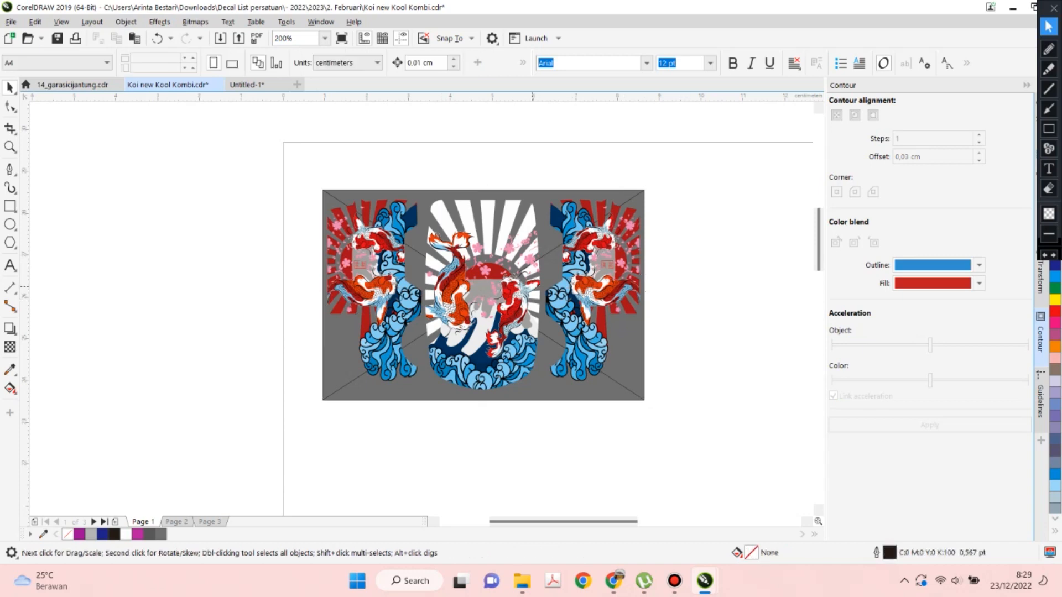
Centre the middle Mount Fuji panel horizontally on the grouped side panels.
click(533, 286)
shift+click(560, 284)
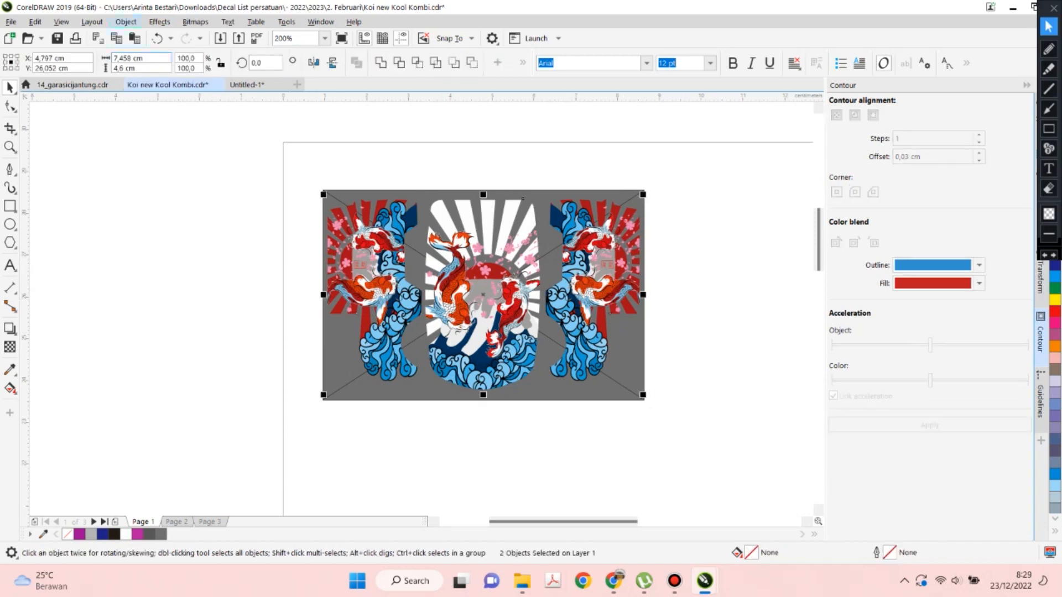
click(125, 22)
mouse_move(182, 197)
click(398, 255)
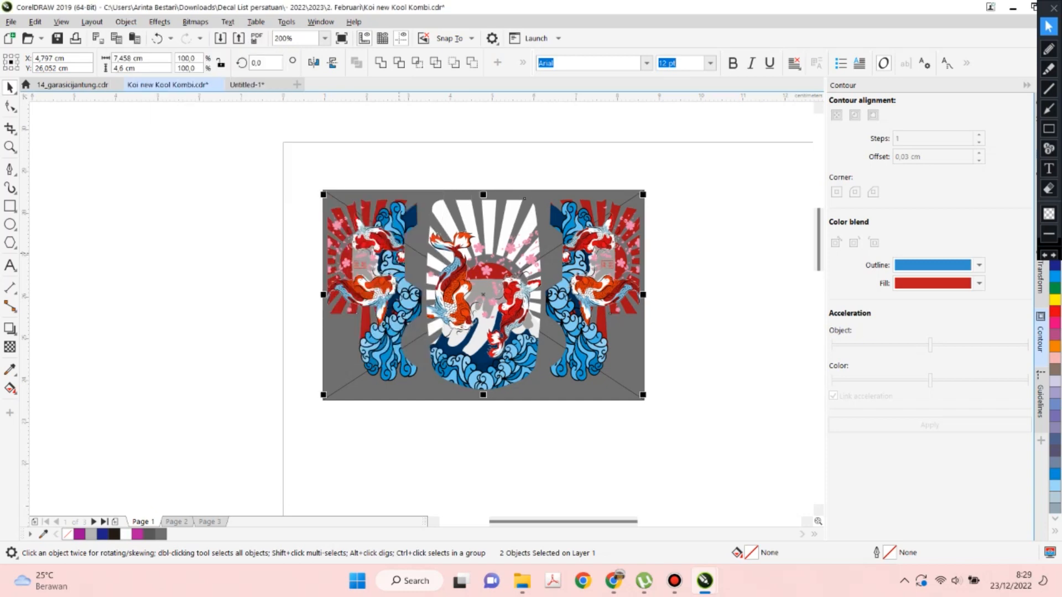
key(Escape)
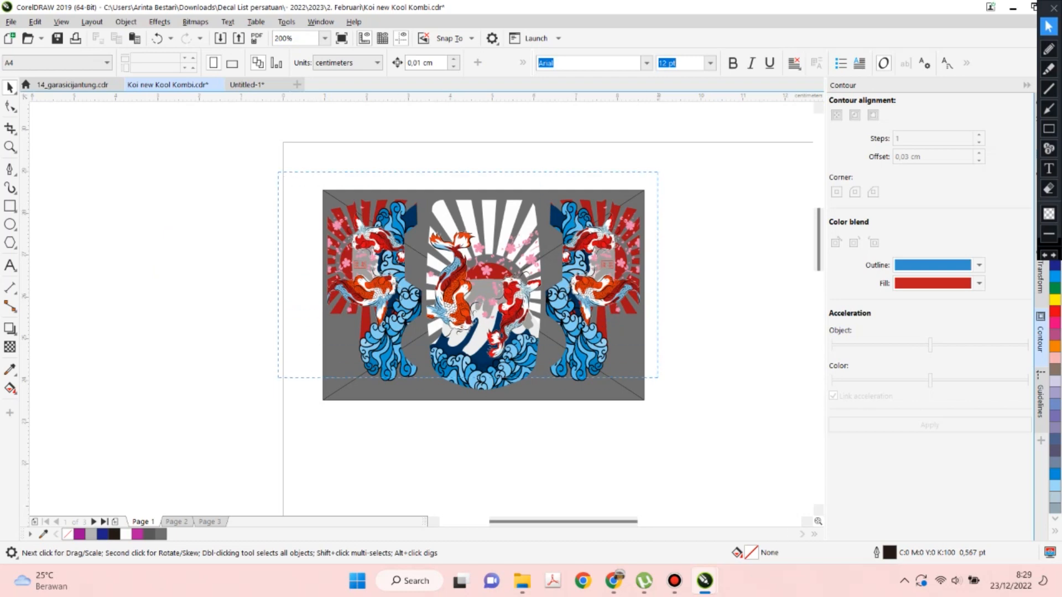
Nudge all the panels to about Y 26.032 cm and PowerClip them inside the grey background rectangle.
drag(642, 428, 642, 428)
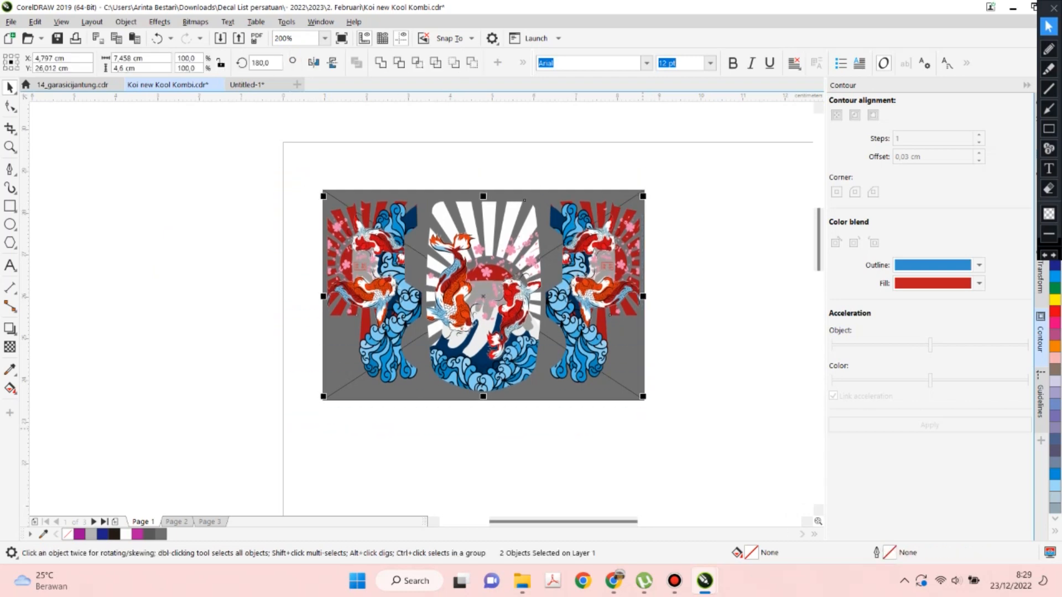
key(Up)
key(Up)
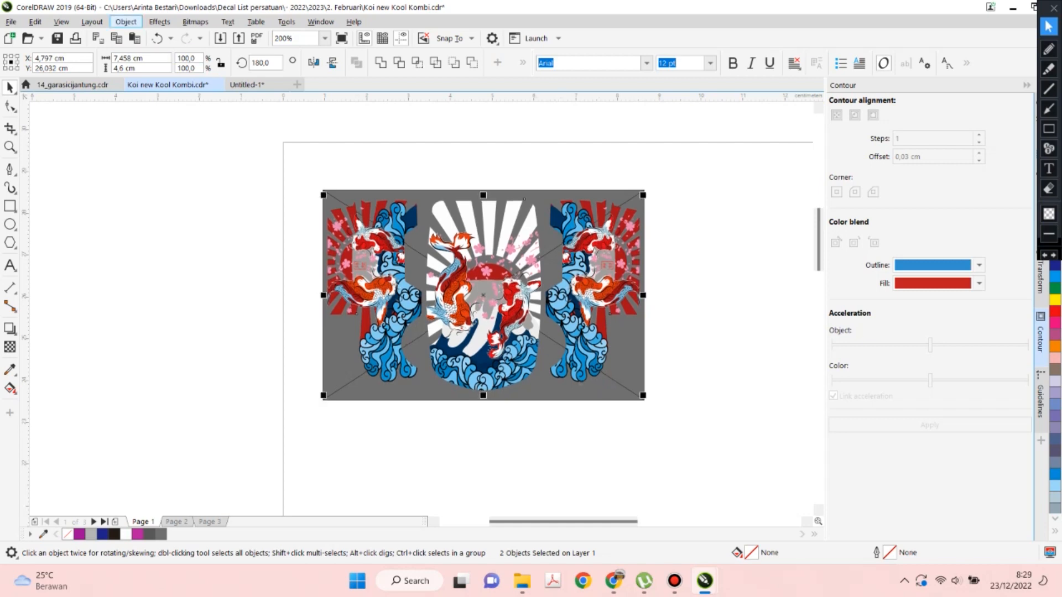
click(126, 21)
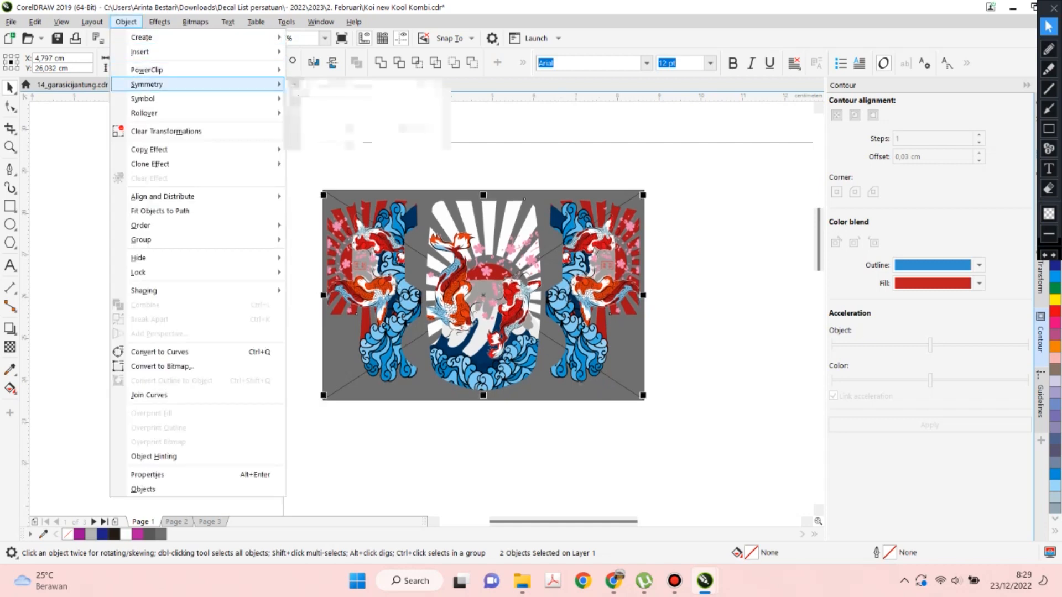
mouse_move(147, 70)
click(332, 71)
click(332, 388)
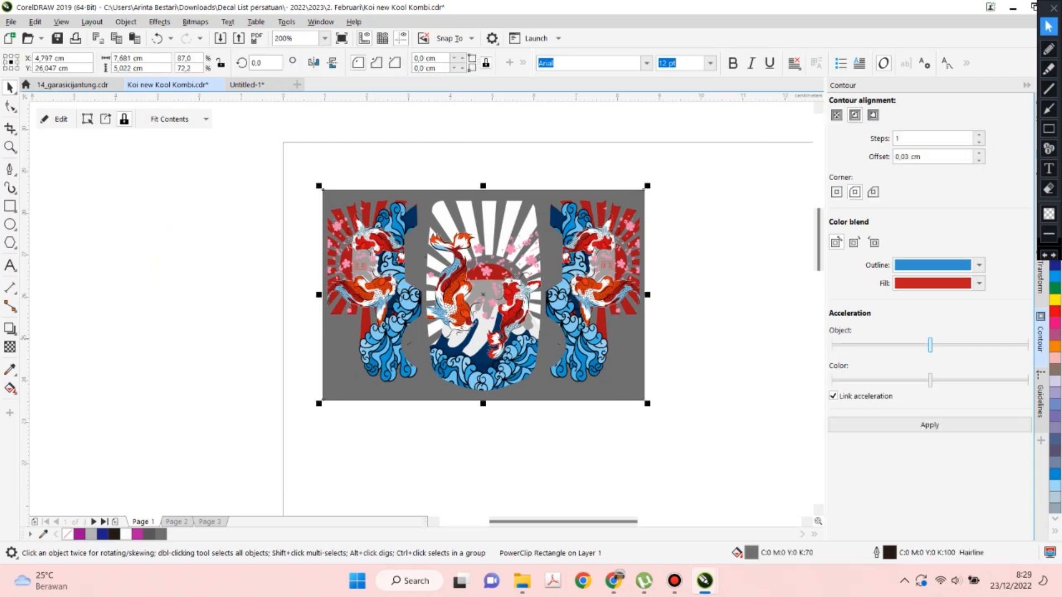
key(Escape)
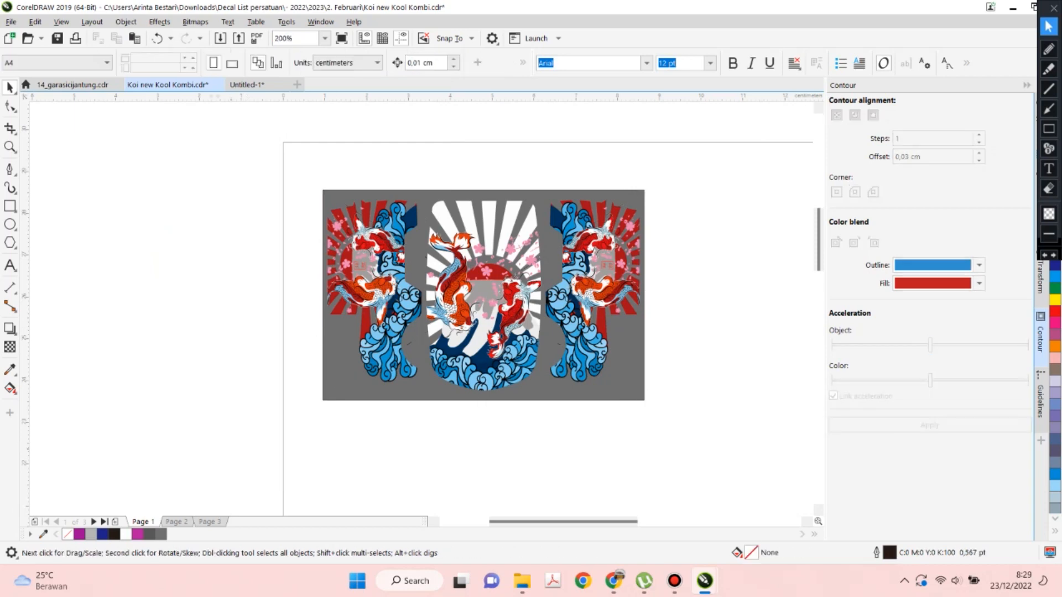
Move the headlights, VW emblem, blue circles and nearby red rectangles from Page 3 to Page 1.
click(176, 522)
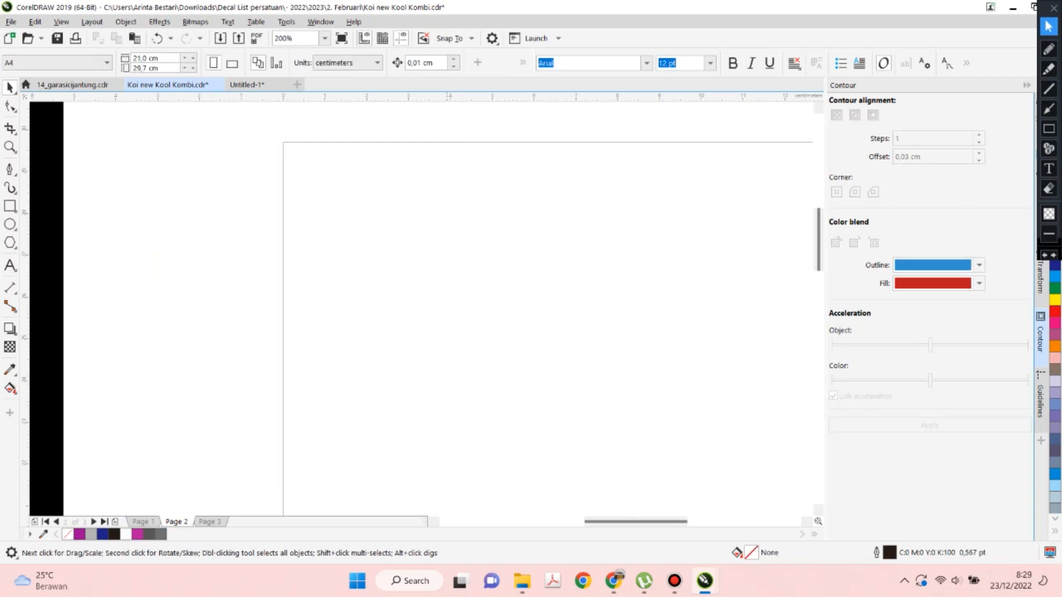
click(210, 522)
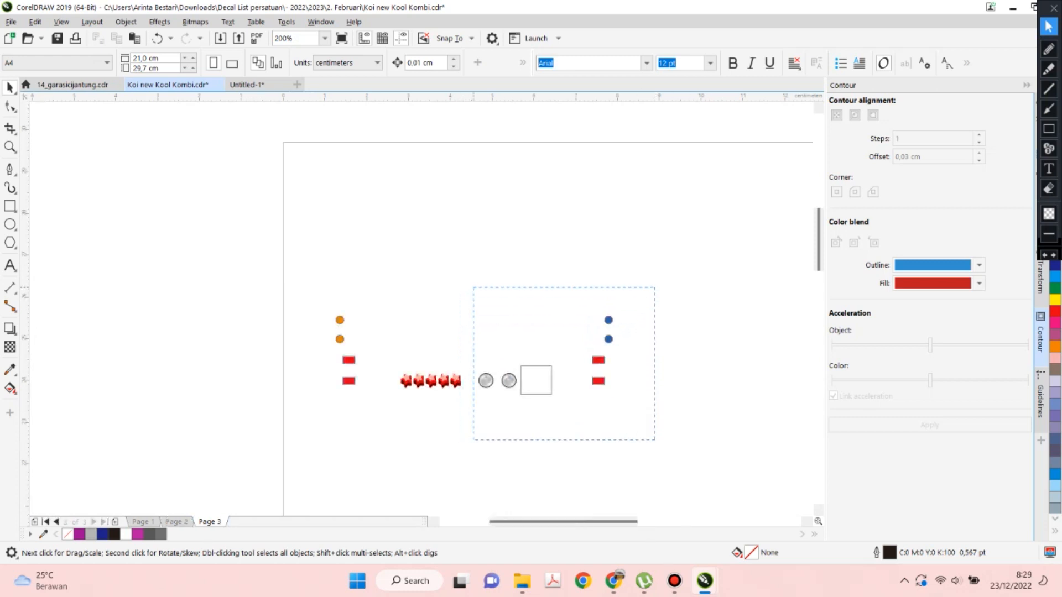
drag(473, 288, 474, 287)
key(ctrl+x)
click(143, 522)
key(ctrl+v)
Nudge the blue circles and red rectangles into the grey area beside the right panel's lower waves, at about Y 24.627 cm.
click(638, 381)
drag(673, 433, 578, 305)
scroll(606, 329, up, 1)
key(Down)
key(Down)
key(Down)
key(Right)
key(Right)
key(Right)
key(Right)
key(Right)
key(Right)
key(Right)
key(Right)
key(Right)
key(Right)
key(Right)
key(Right)
key(Right)
key(Right)
key(Right)
key(Right)
key(Right)
key(Right)
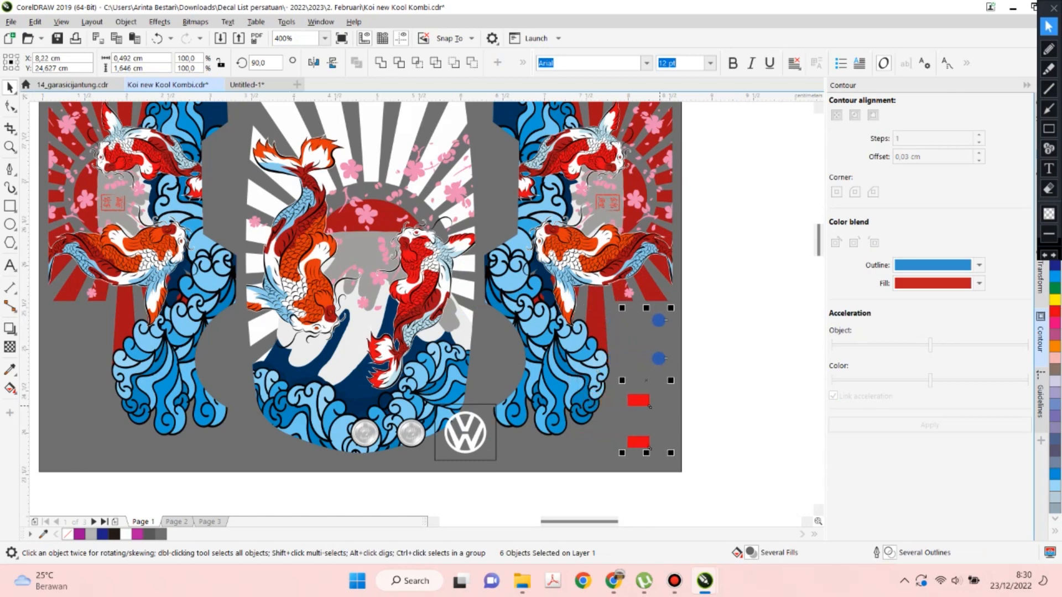
scroll(667, 421, up, 2)
scroll(580, 338, up, 1)
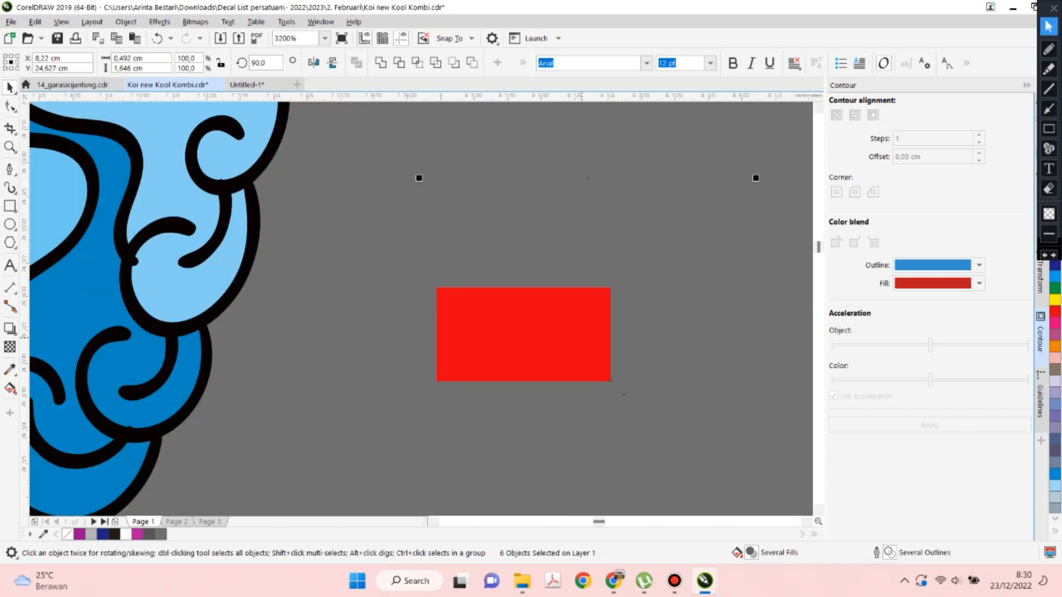
scroll(568, 338, down, 2)
key(Right)
key(Right)
key(Right)
key(Right)
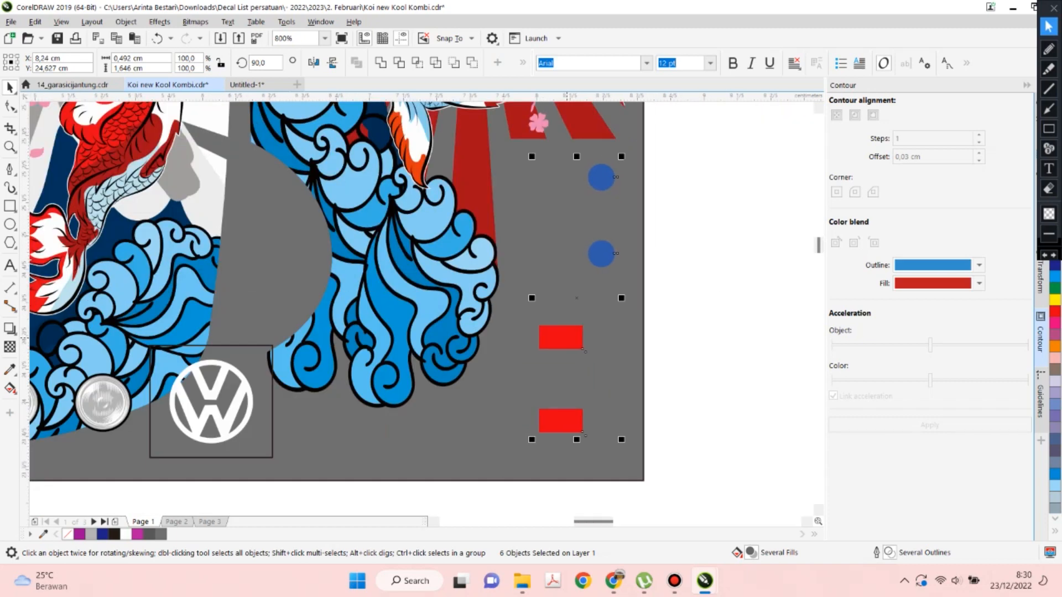
key(Left)
key(Left)
key(Left)
key(Left)
key(Left)
key(Left)
key(Left)
key(Left)
key(Left)
key(Left)
Nudge the two blue circles inward and down above the red rectangles, to about X 8.096, Y 25.031 cm.
drag(699, 312, 468, 145)
key(Left)
key(Left)
key(Left)
key(Left)
key(Left)
key(Left)
key(Left)
key(Left)
key(Left)
key(Left)
key(Left)
key(Left)
key(Left)
key(Left)
key(Left)
key(Left)
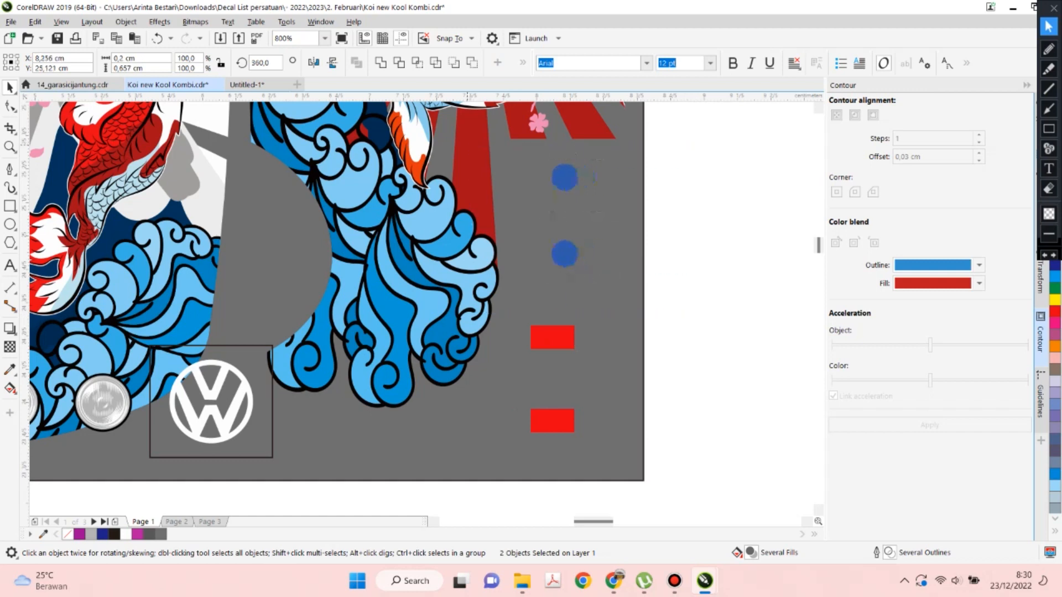
key(Left)
key(Left)
key(Left)
key(Left)
key(Left)
key(Left)
key(Left)
key(Left)
key(Left)
key(Down)
key(Down)
key(Down)
key(Down)
key(Down)
key(Down)
key(Down)
key(Down)
key(Down)
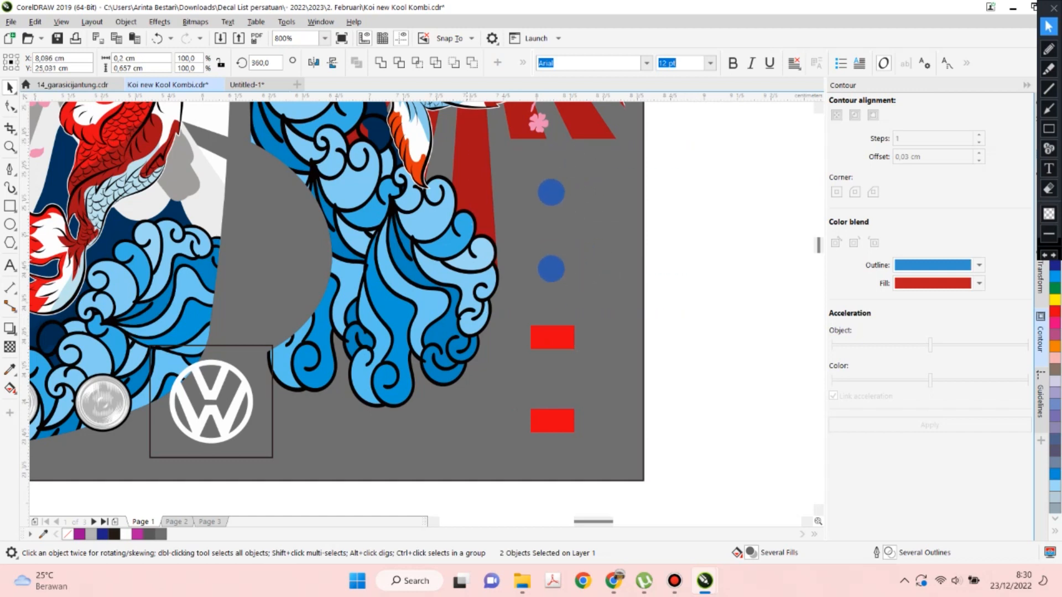
Sample the bright blue of the right panel's waves and fill both circles with it.
click(9, 369)
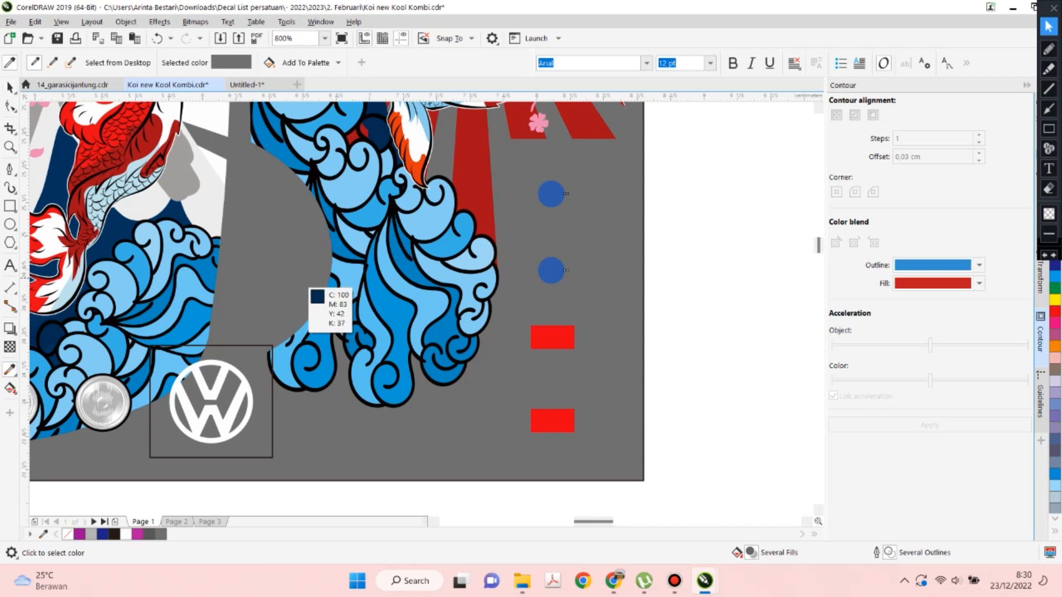
click(432, 334)
click(564, 273)
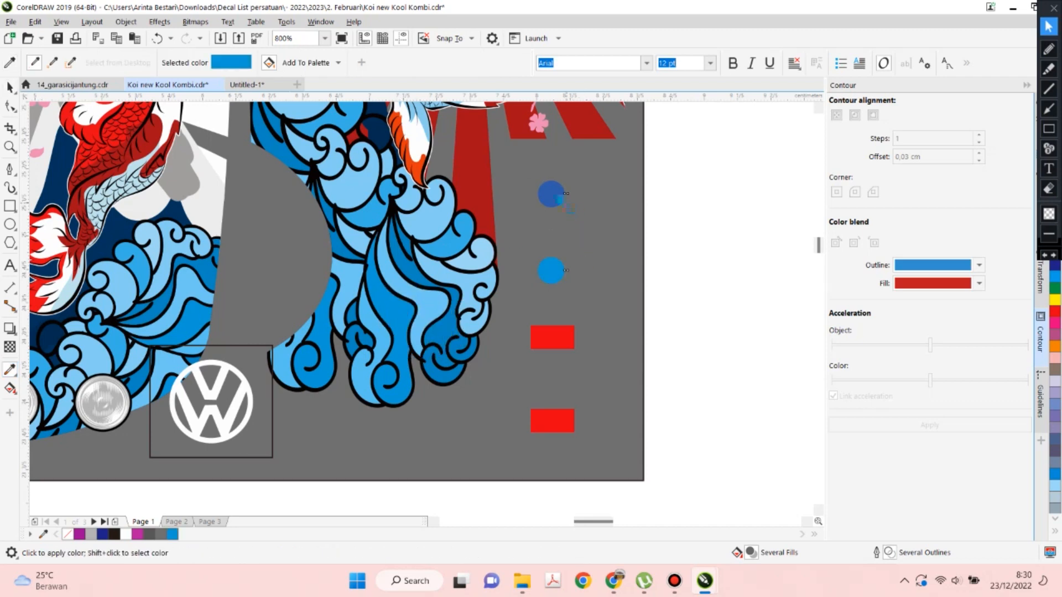
click(559, 200)
Sample the black of the wave linework and apply it to the outlines of both red rectangles.
click(9, 389)
click(9, 369)
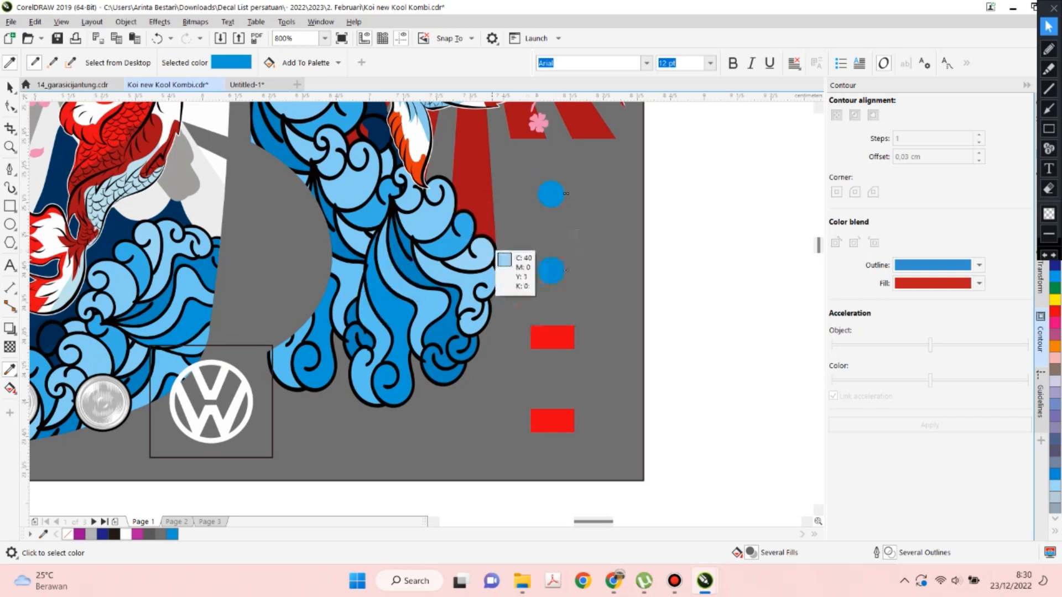
click(494, 248)
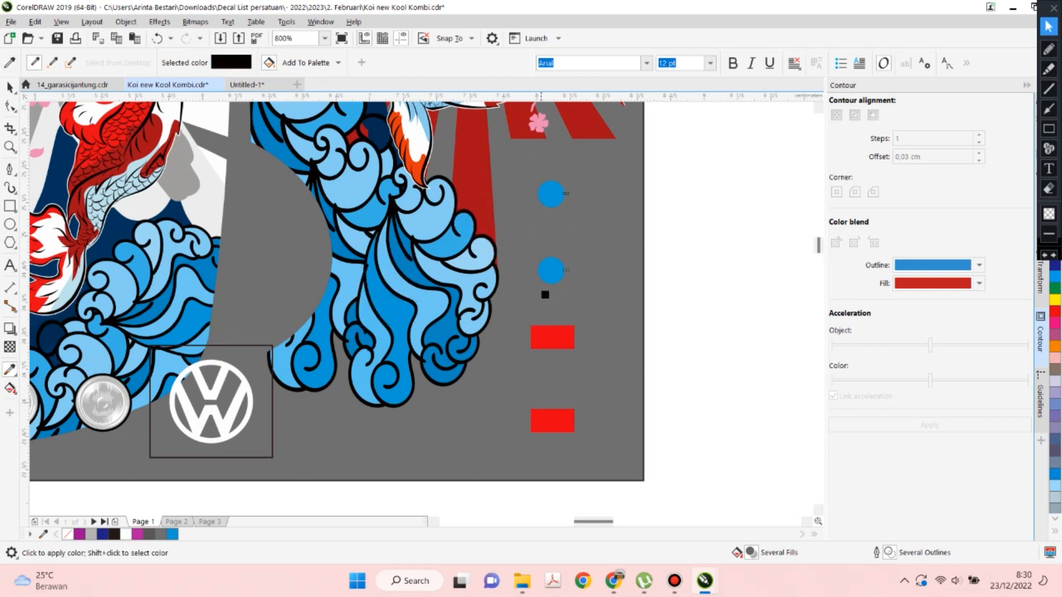
scroll(553, 336, up, 2)
click(539, 293)
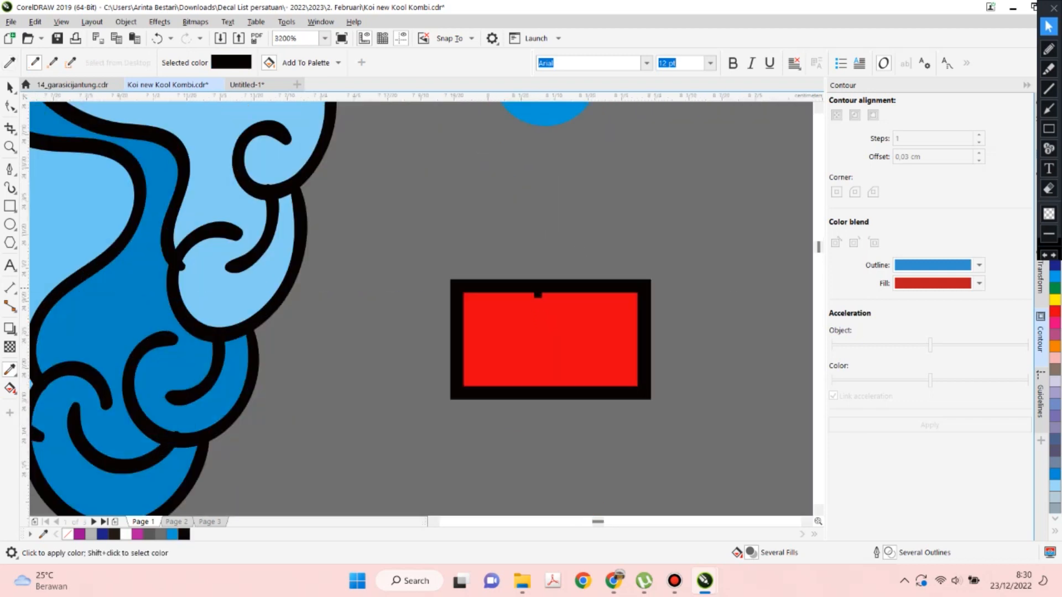
scroll(539, 293, down, 1)
click(523, 463)
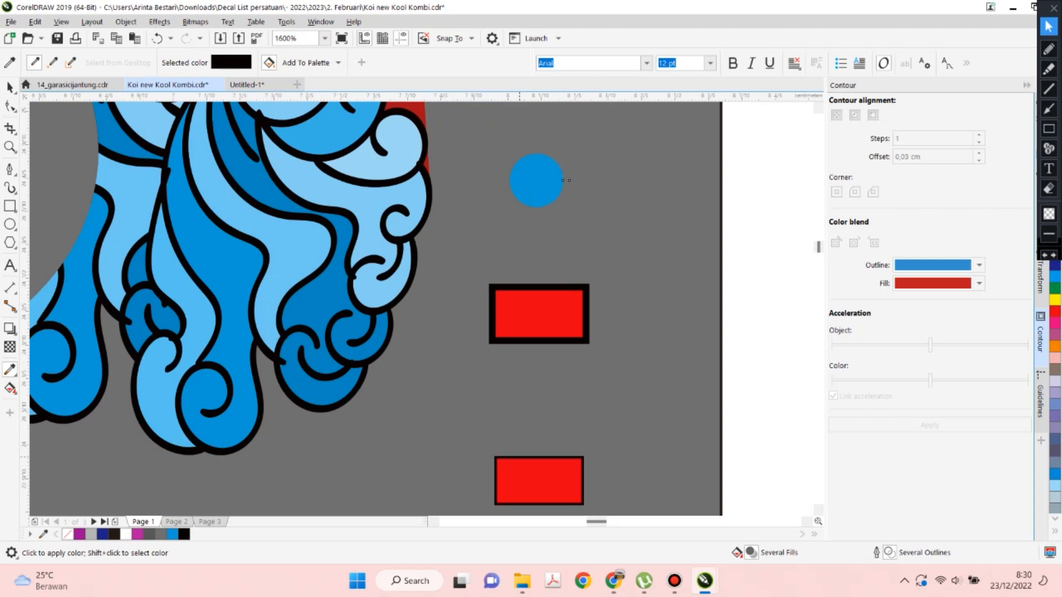
key(ctrl+z)
click(525, 455)
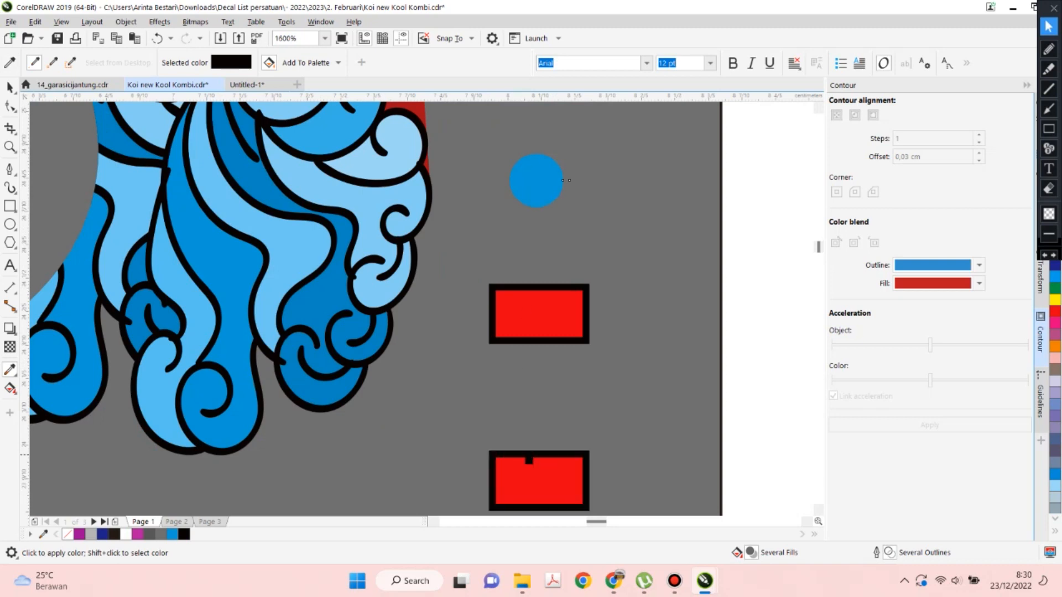
Rotate the VW emblem and both headlights together by 90° and move them into the grey area beside the left panel's lower waves.
scroll(643, 389, down, 3)
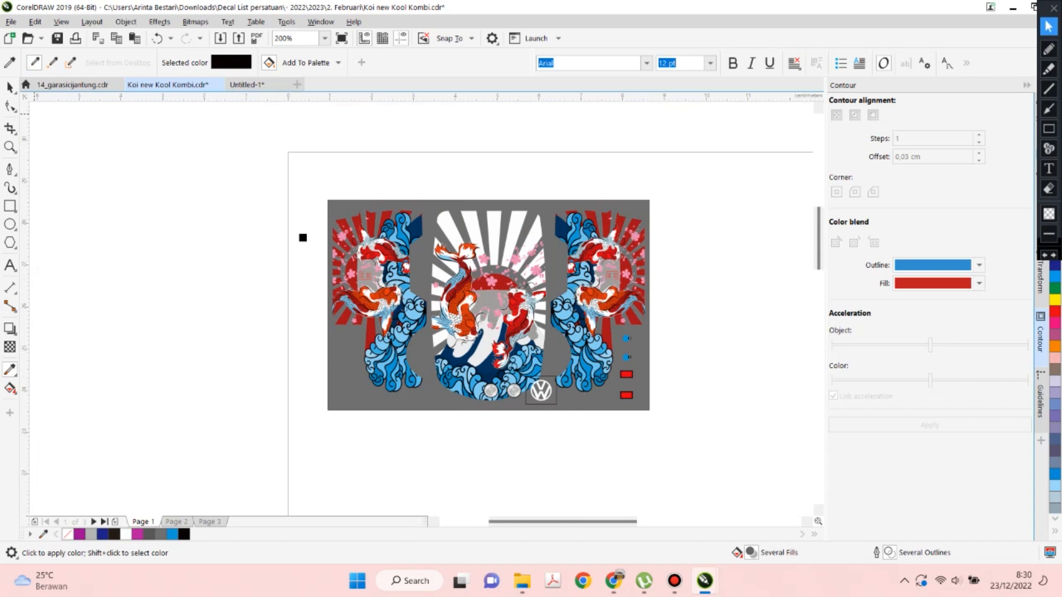
key(space)
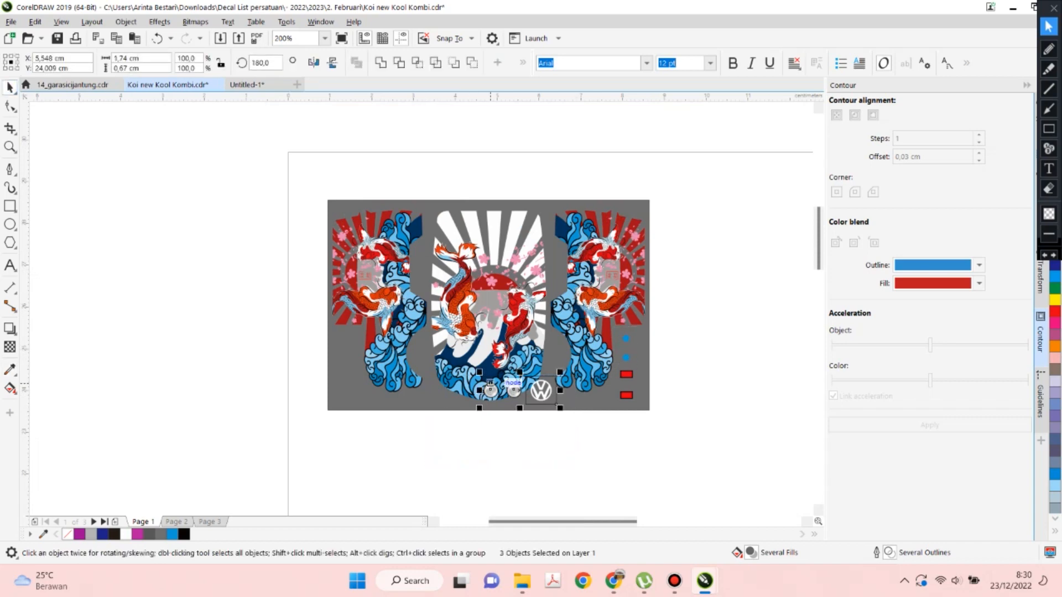
scroll(489, 383, up, 1)
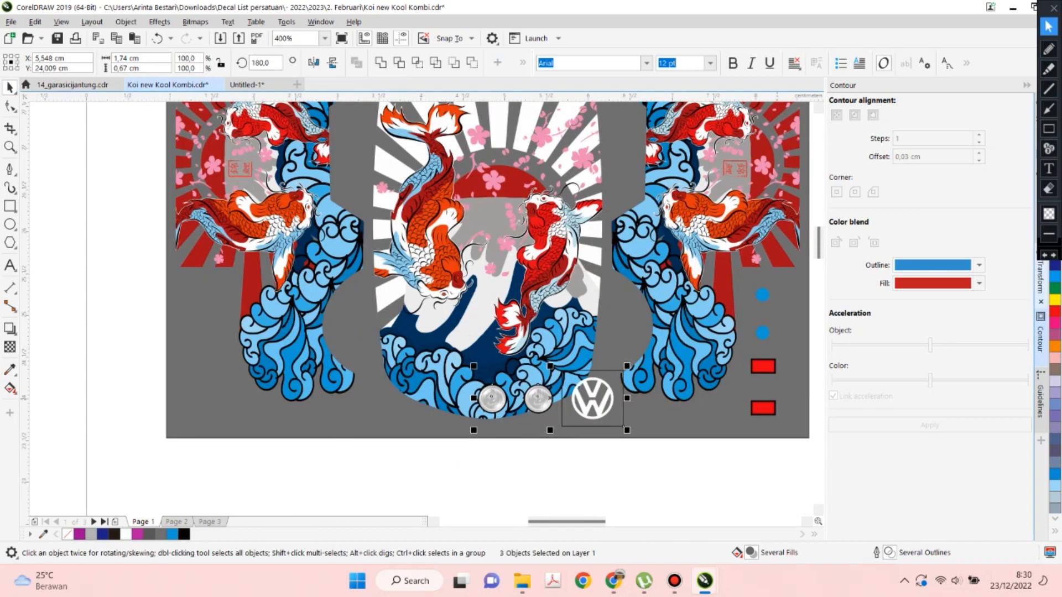
click(1040, 275)
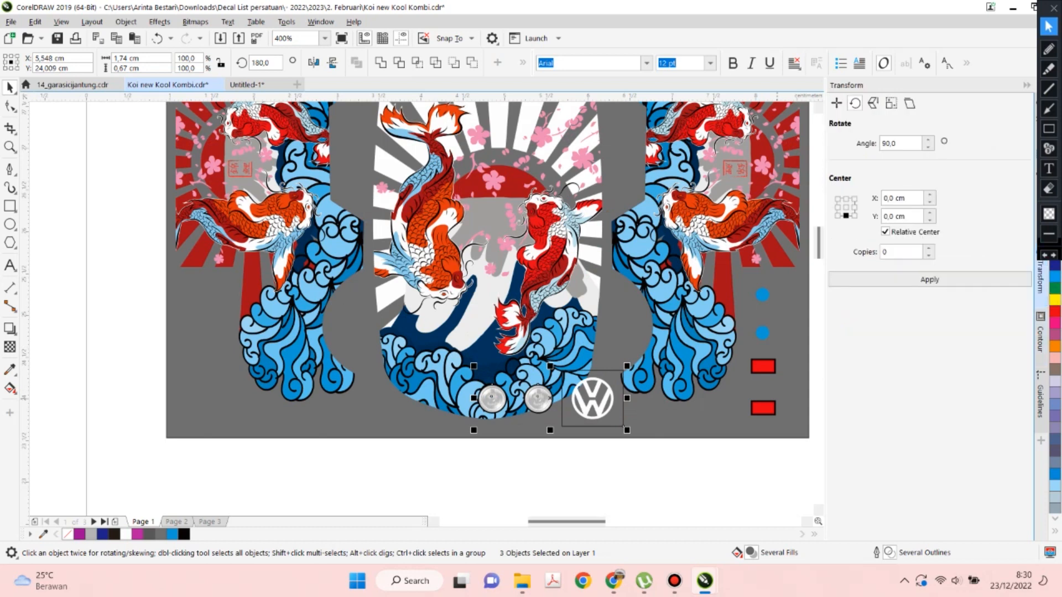
click(930, 279)
drag(564, 367, 220, 319)
drag(217, 317, 216, 317)
click(197, 467)
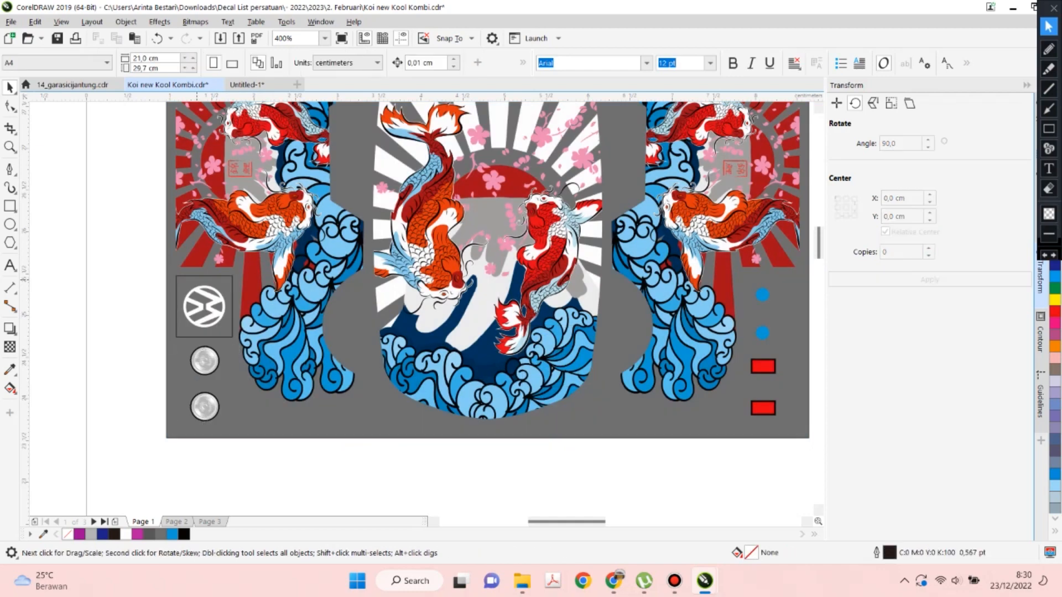
Extract the VW emblem from its PowerClip frame and delete the empty rectangular frame.
click(198, 307)
right_click(198, 307)
click(244, 167)
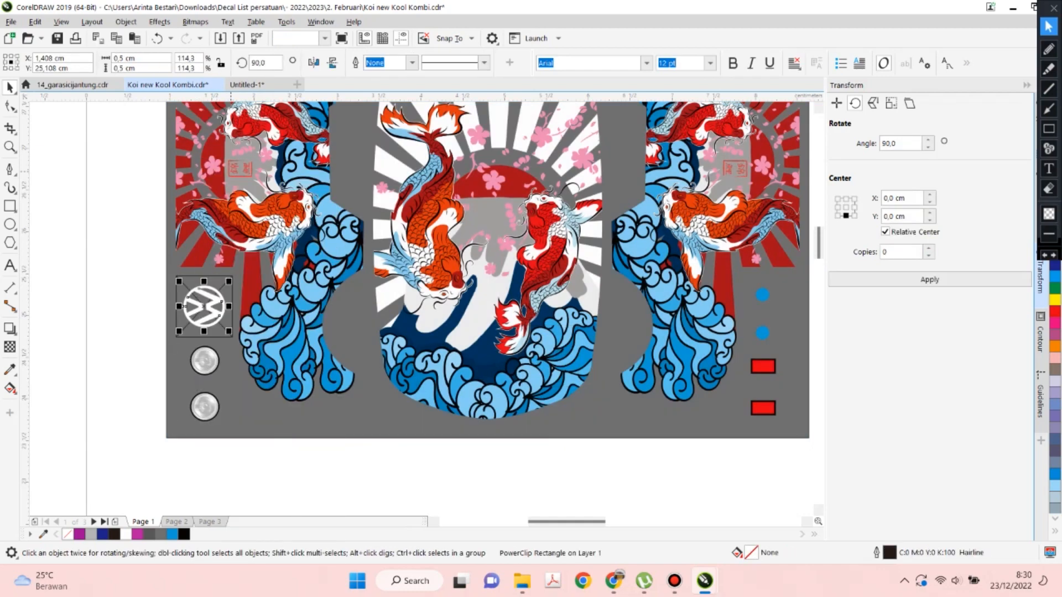
click(101, 293)
click(177, 292)
key(Delete)
Sample the dark red of the left panel's sun rays and fill the VW emblem with it.
scroll(211, 297, up, 2)
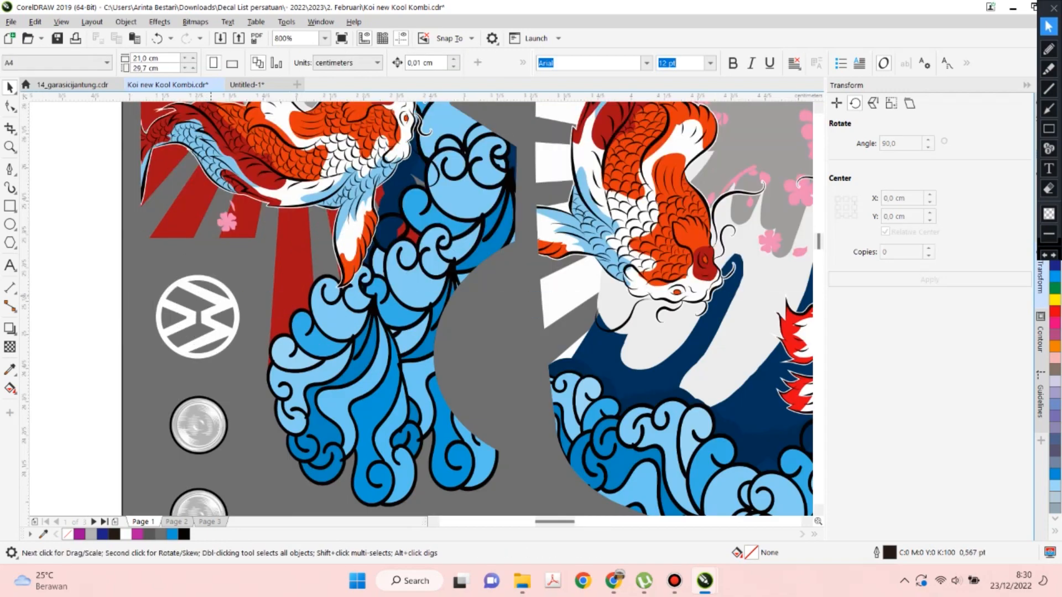
click(234, 305)
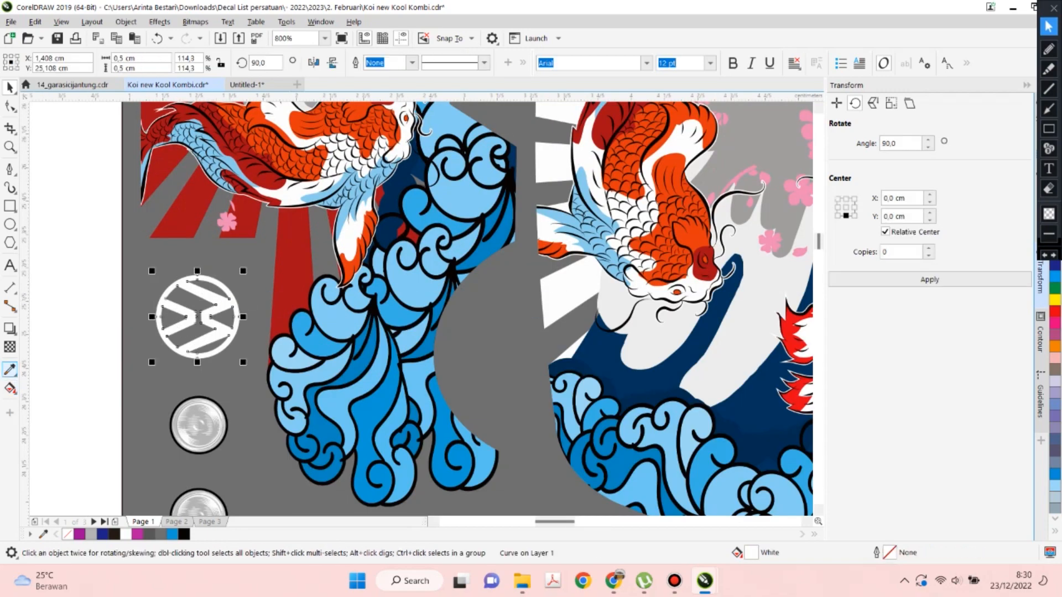
click(9, 370)
click(304, 288)
click(228, 313)
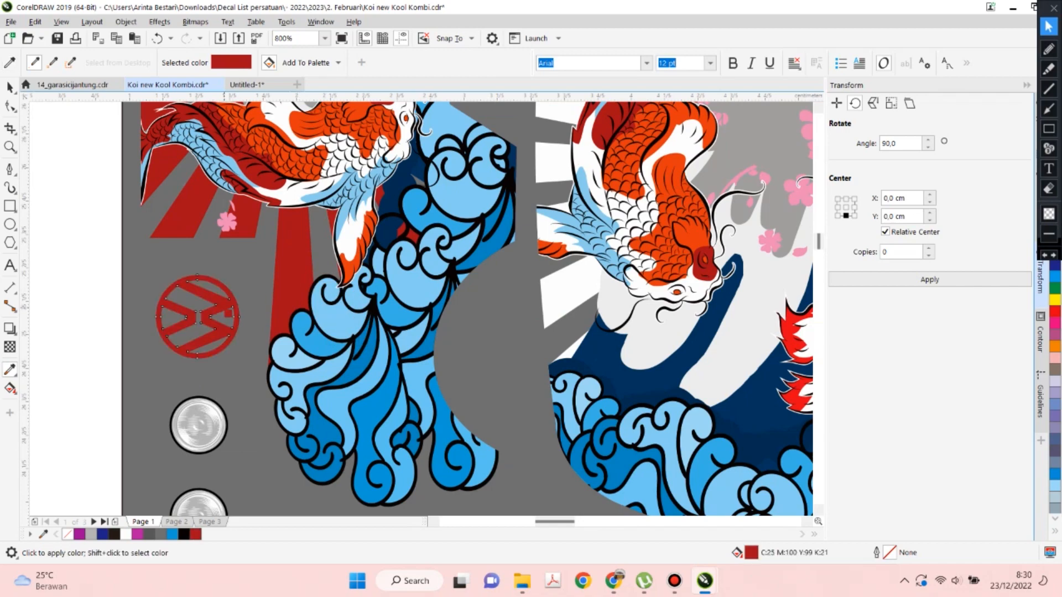
click(10, 87)
click(89, 233)
Shift the blue circles and red rectangles to about X 8.124 cm, and the emblem and headlights to about X 1.398 cm.
scroll(354, 368, down, 2)
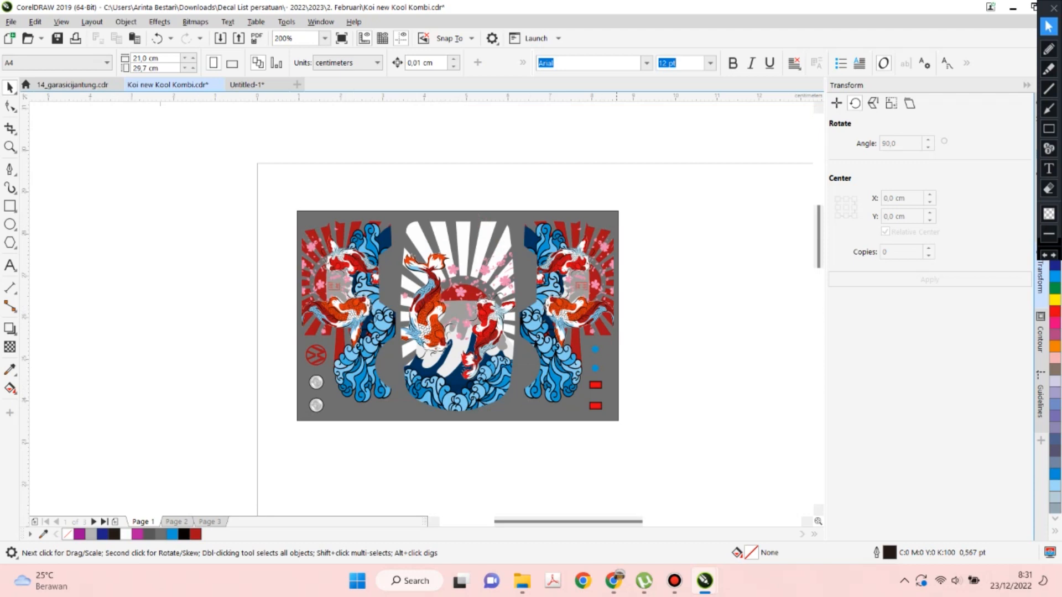
drag(569, 340, 569, 340)
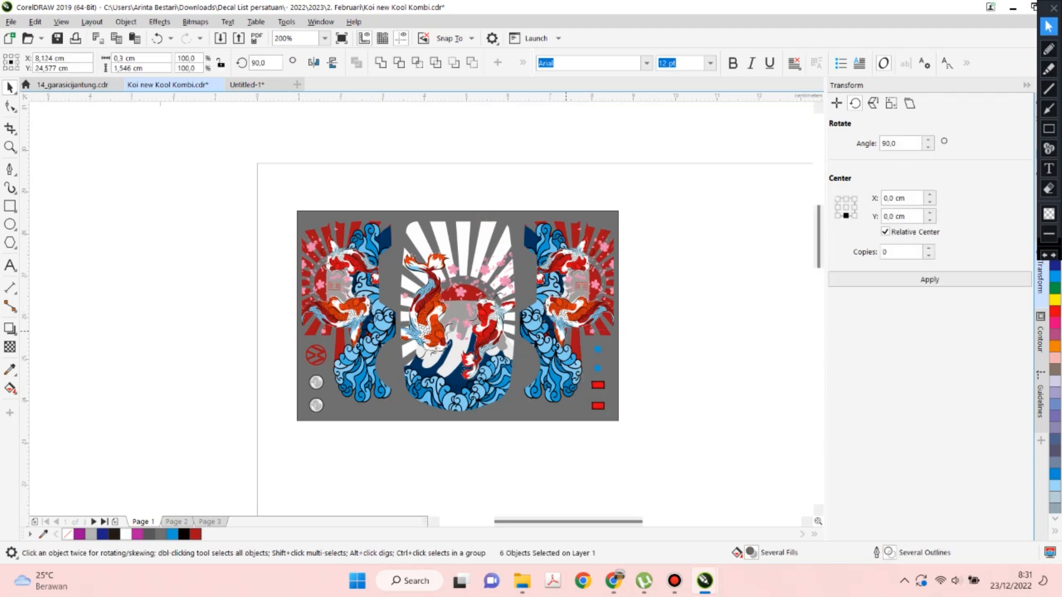
drag(368, 446, 277, 314)
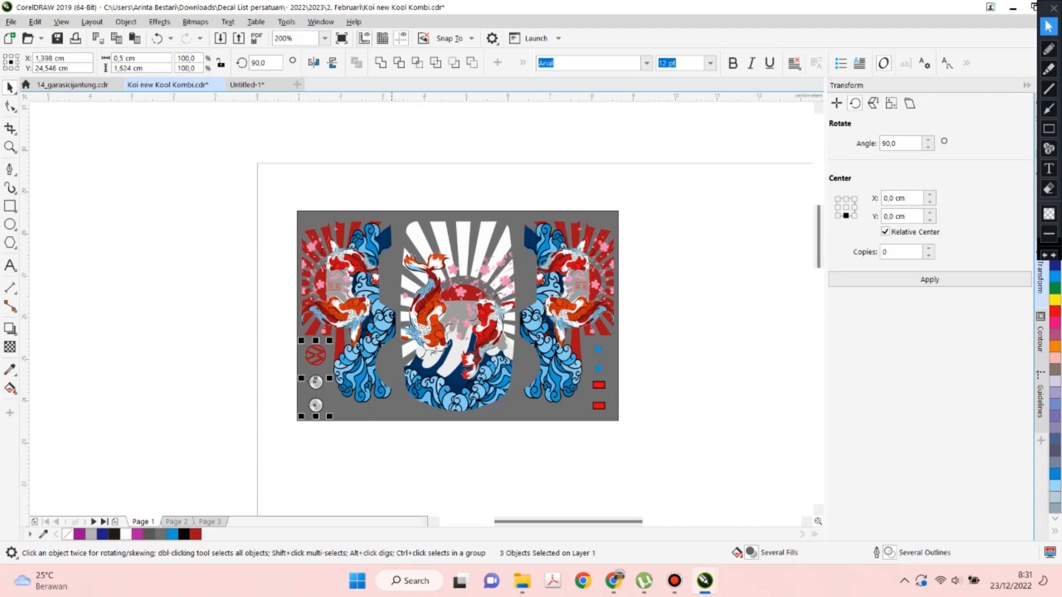
Place the emblem, headlights, blue circles and red rectangles inside the grey background rectangle as PowerClip contents.
mouse_move(273, 425)
mouse_down()
mouse_move(648, 373)
mouse_move(647, 325)
mouse_up()
click(90, 21)
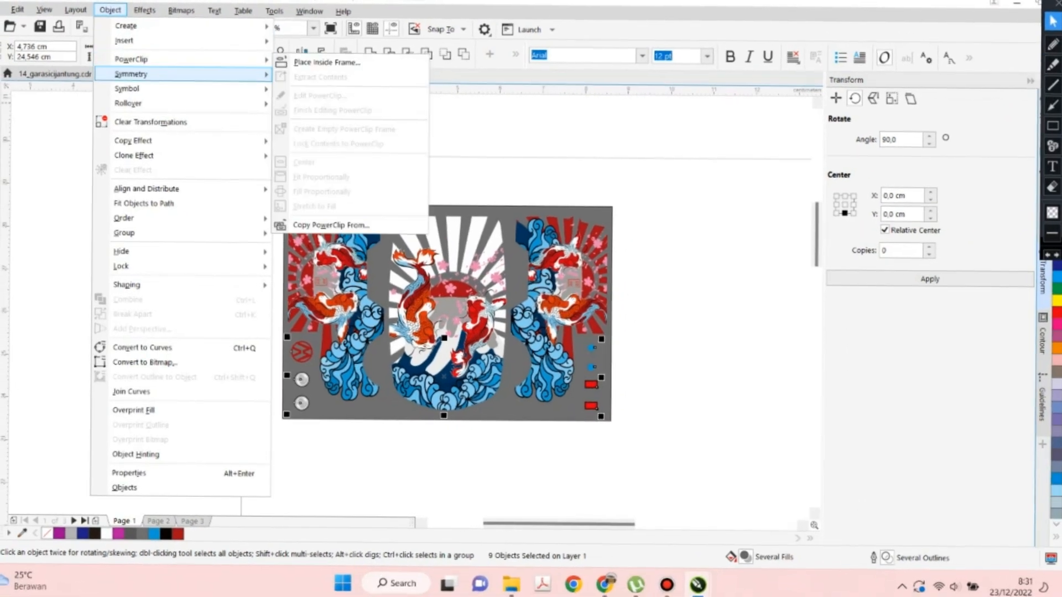
click(327, 63)
click(386, 409)
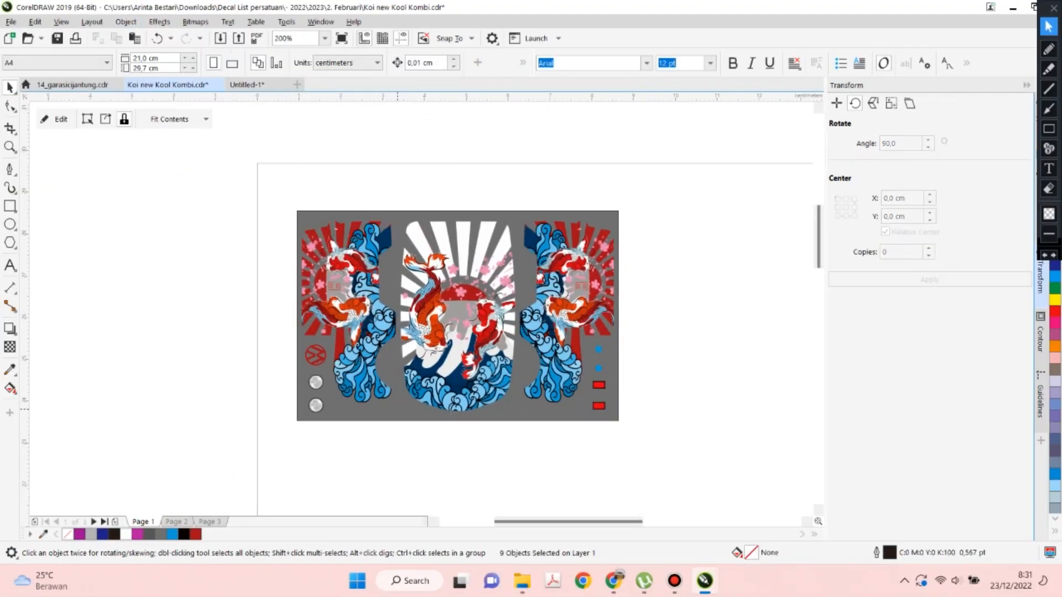
click(397, 191)
Enlarge the small red kanji seal lying outside the decal and move it onto the center panel.
scroll(340, 217, down, 1)
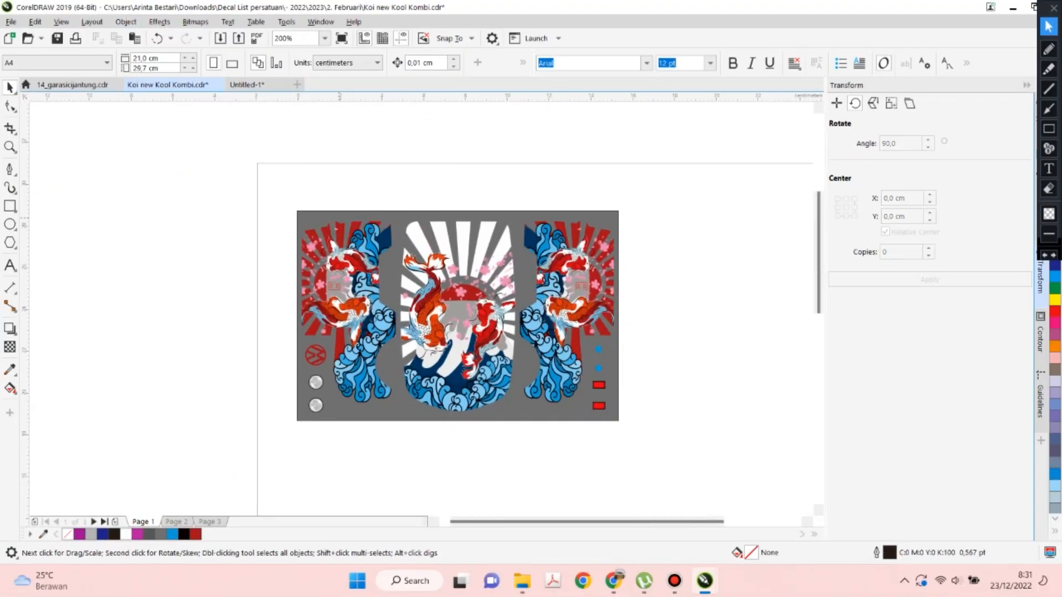
click(397, 265)
drag(593, 187, 717, 325)
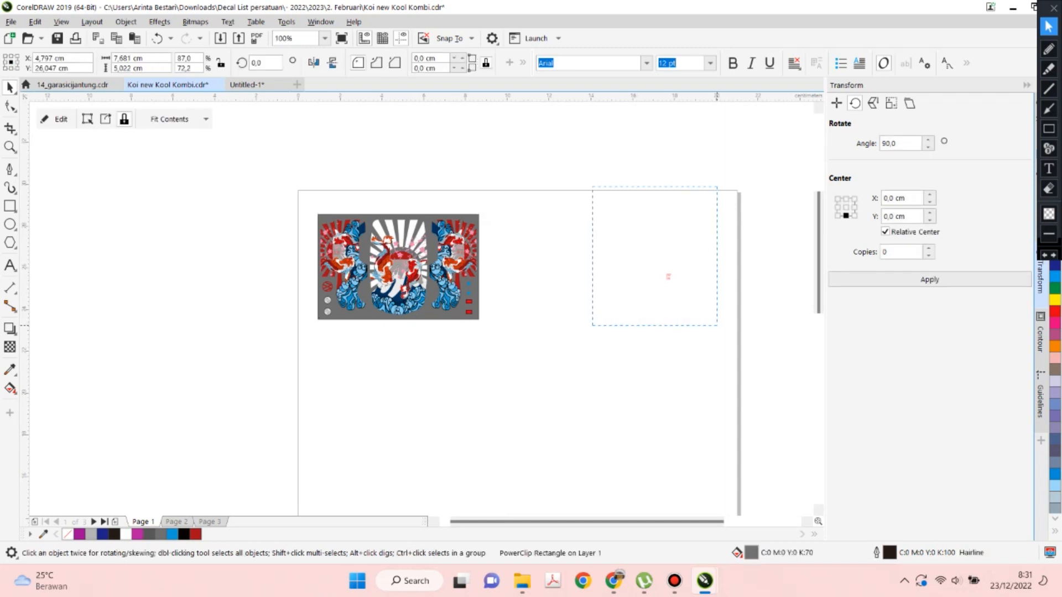
drag(717, 326, 717, 326)
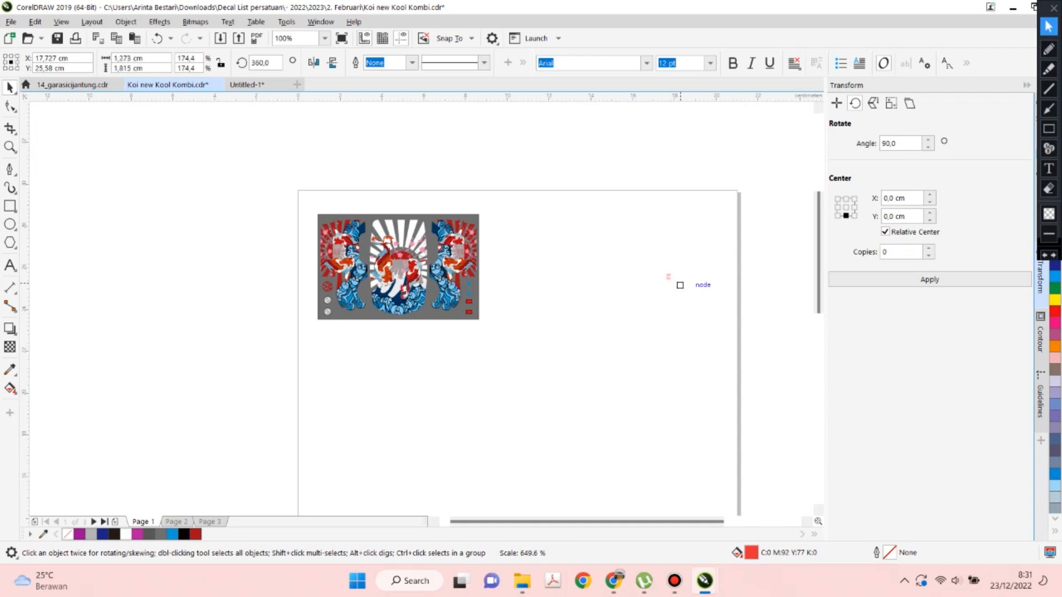
drag(668, 275, 398, 266)
Scale the kanji seal to about 0.246 × 0.351 cm and position it below the red sun at X 4.755, Y 26.212 cm.
scroll(399, 266, up, 3)
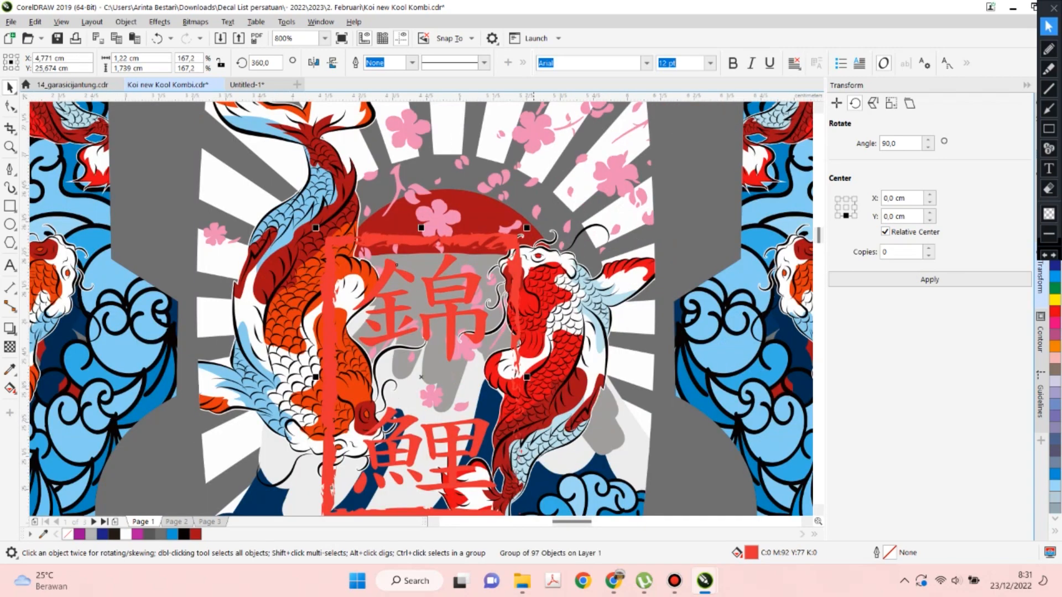
drag(527, 228, 426, 269)
scroll(443, 266, up, 1)
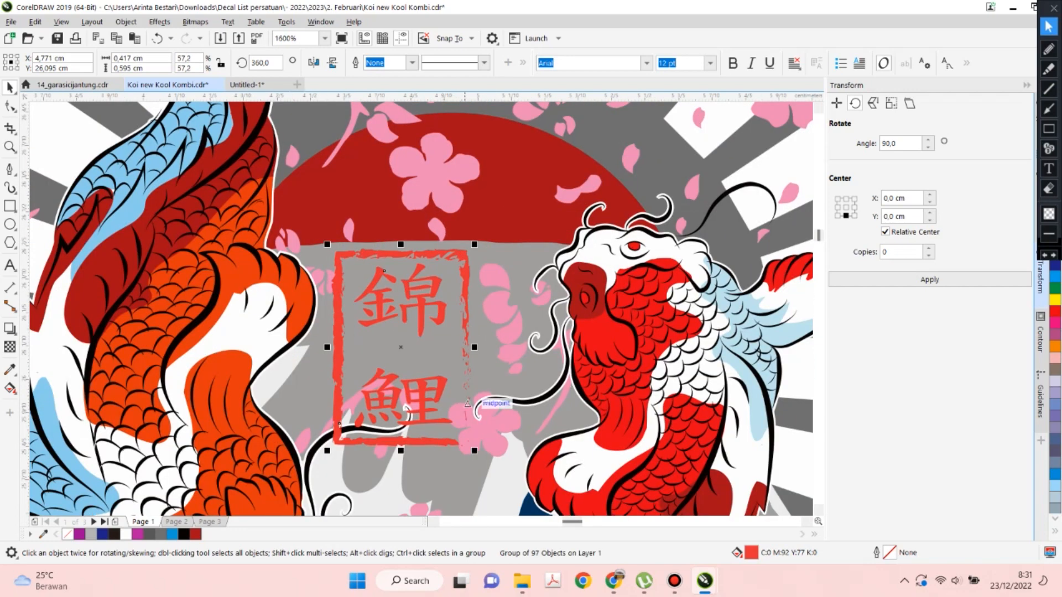
drag(474, 451, 423, 377)
drag(423, 268, 434, 253)
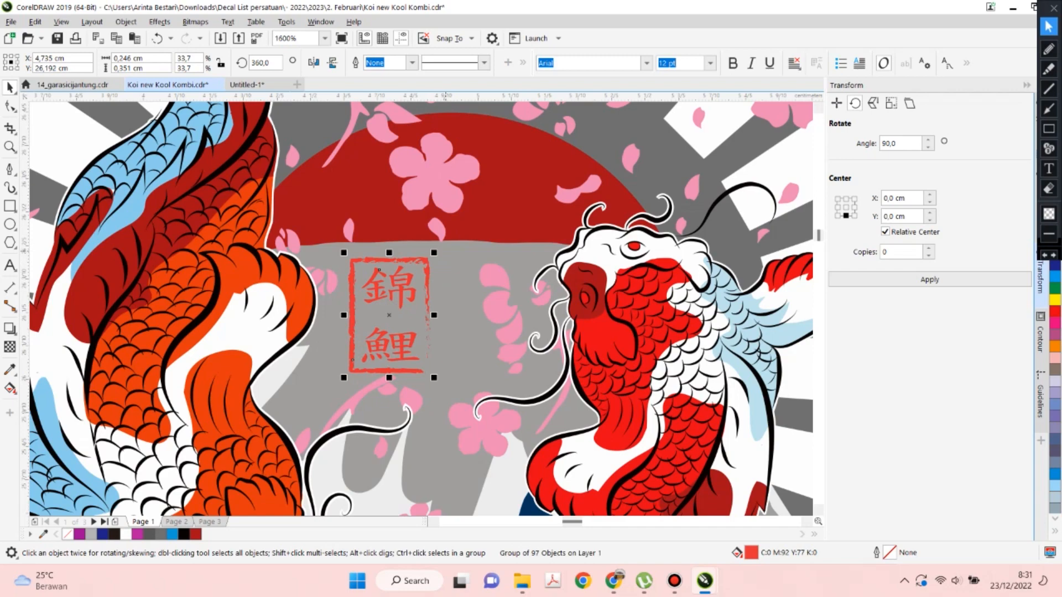
key(Up)
key(Up)
key(Right)
key(Right)
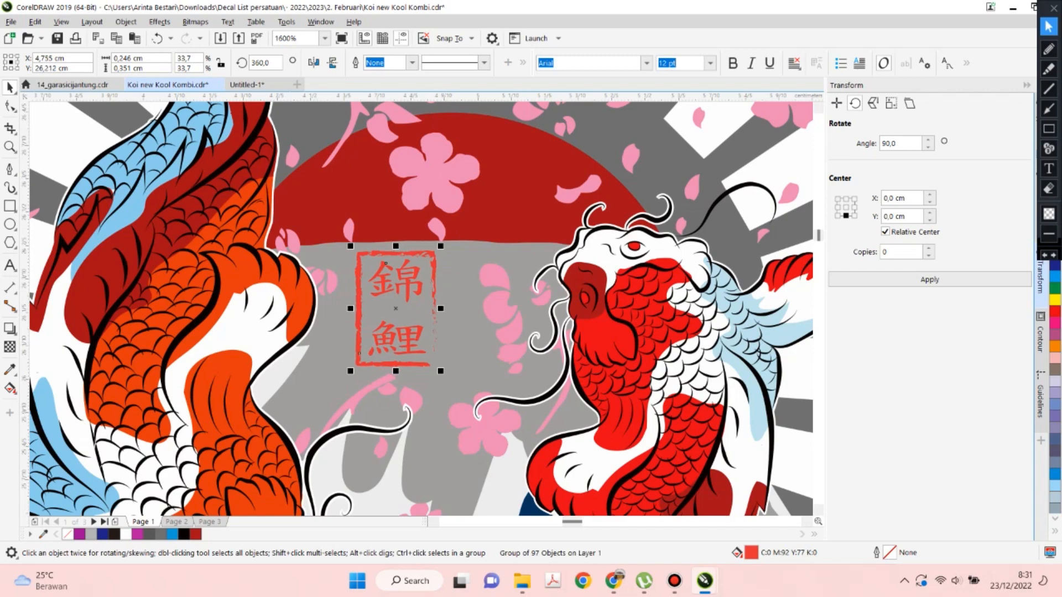
Place the kanji seal inside the grey background's PowerClip frame and open that frame's contents for editing.
click(125, 22)
mouse_move(148, 71)
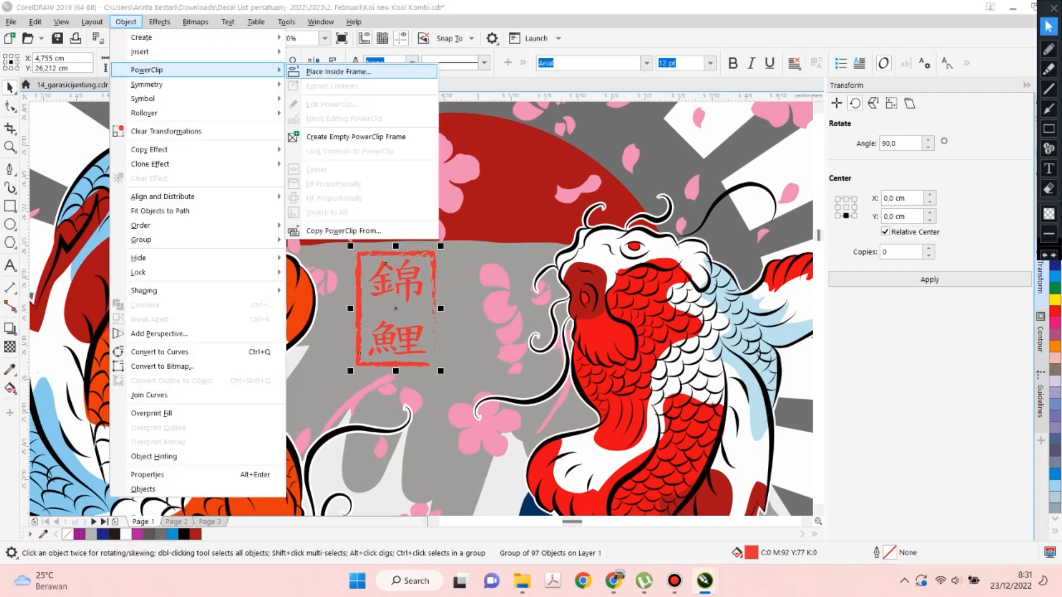
click(362, 71)
click(368, 177)
right_click(366, 177)
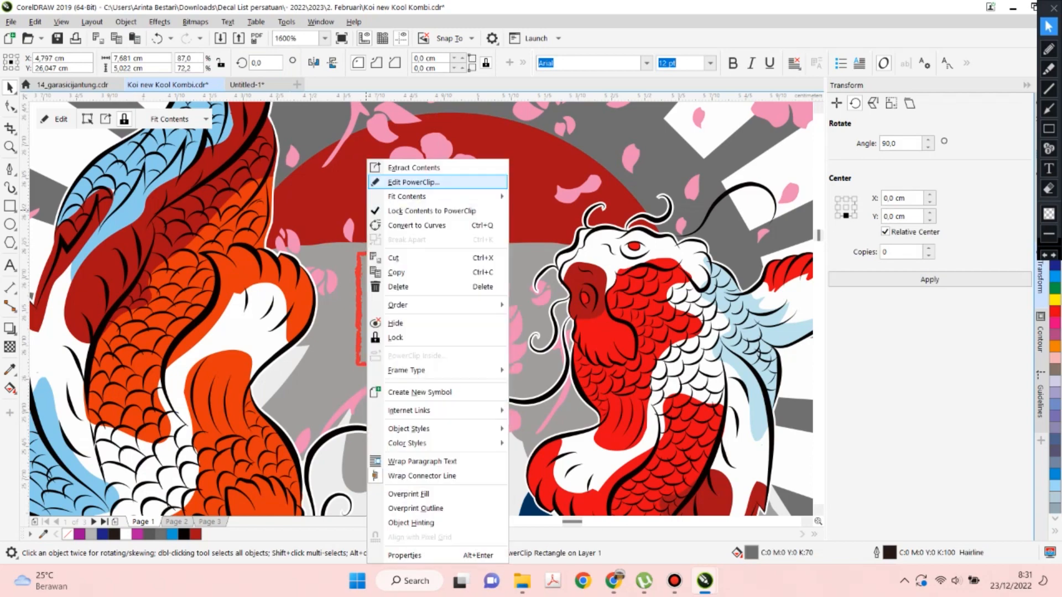
click(388, 181)
Place the kanji seal inside the center panel's own PowerClip frame and finish editing the background's contents.
click(394, 254)
click(125, 22)
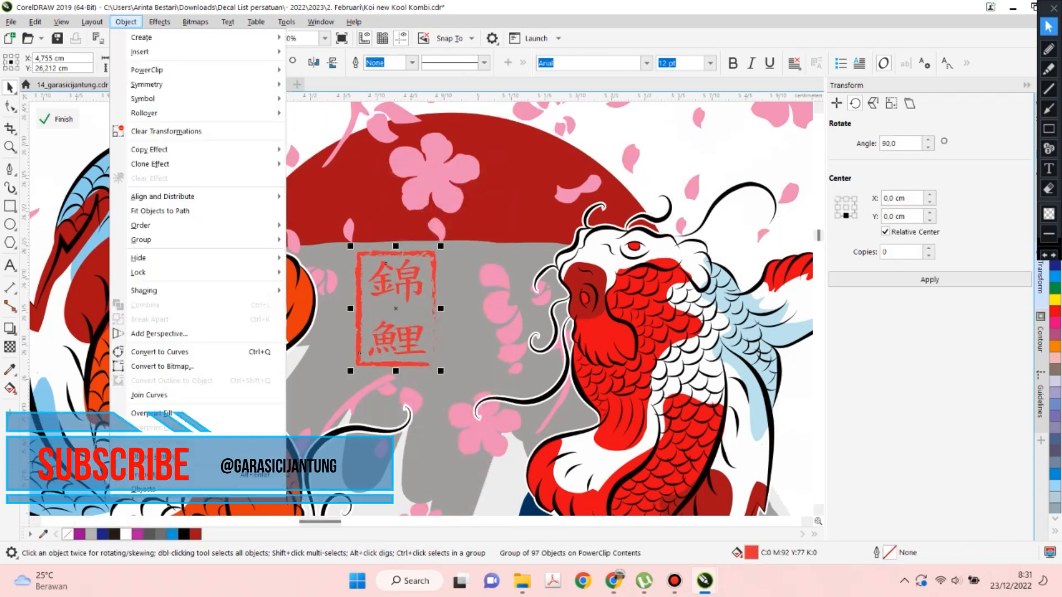
mouse_move(149, 71)
click(343, 71)
click(354, 180)
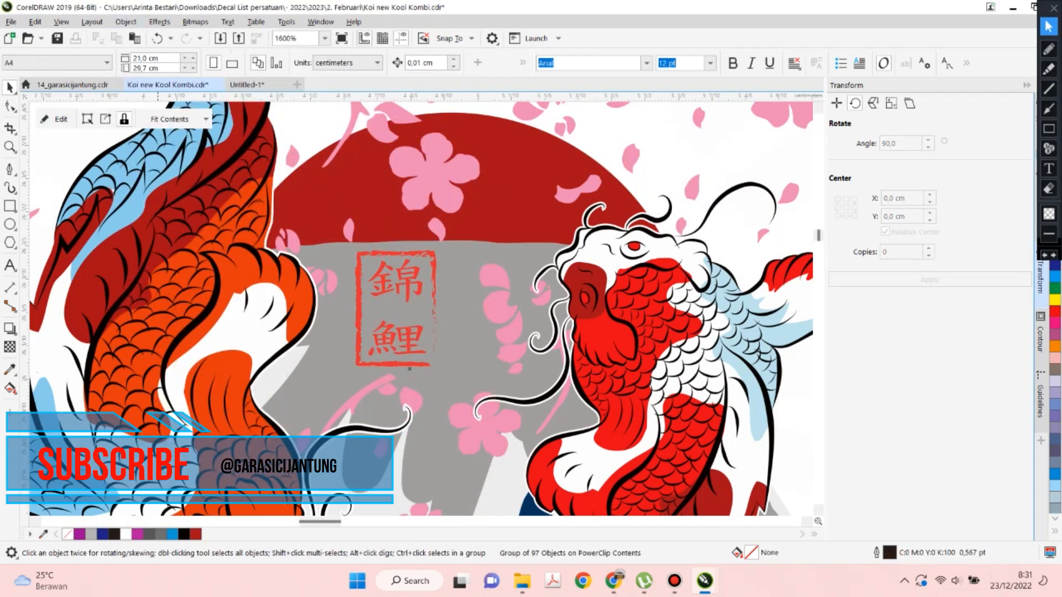
scroll(251, 187, down, 2)
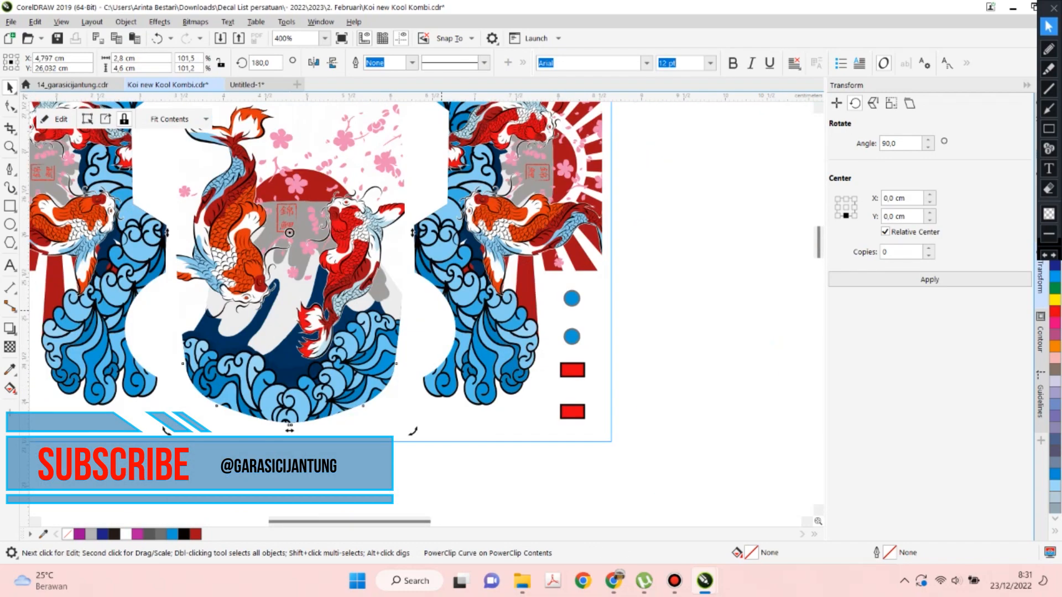
click(53, 119)
click(57, 119)
click(623, 353)
scroll(613, 353, down, 1)
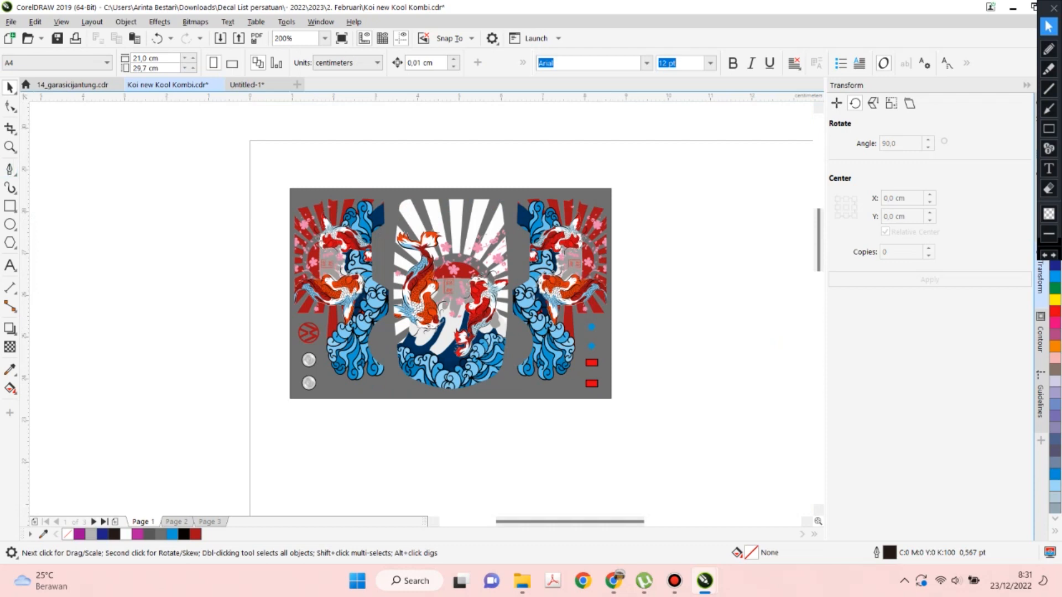
Fit the whole decal in view and save the document.
click(9, 147)
drag(229, 155, 682, 459)
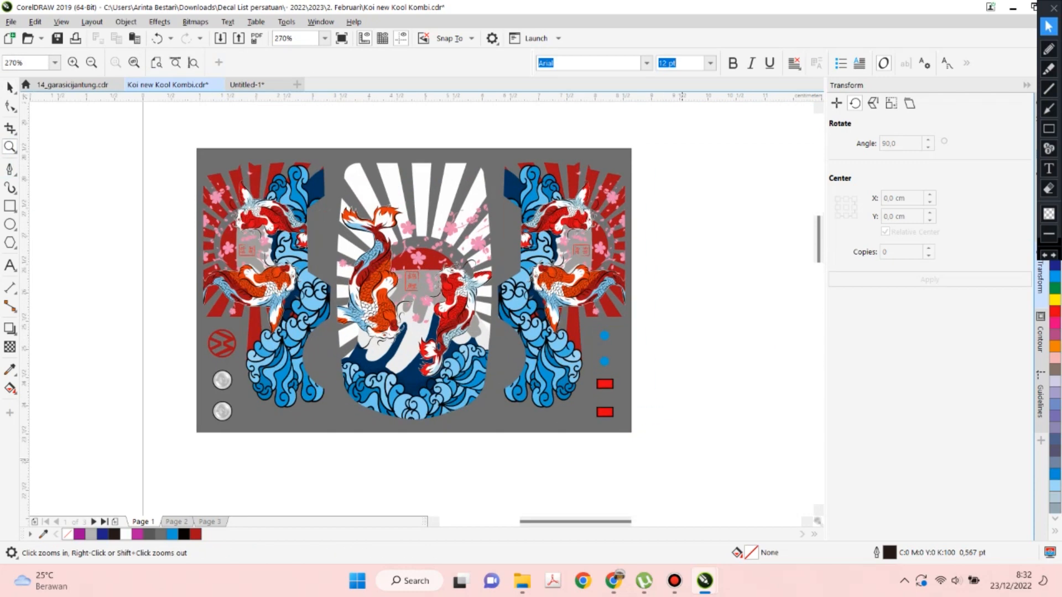
key(ctrl+s)
Select the whole decal and open the PNG export settings for the file Koi new Kool Kombi, with selected objects only.
key(space)
drag(153, 123, 704, 455)
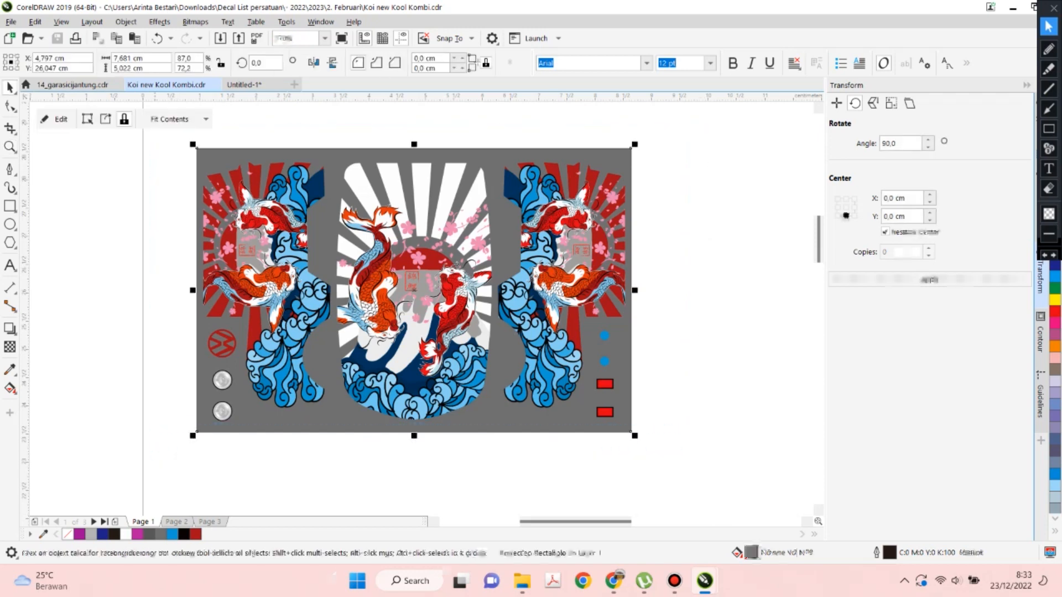
click(11, 22)
click(34, 221)
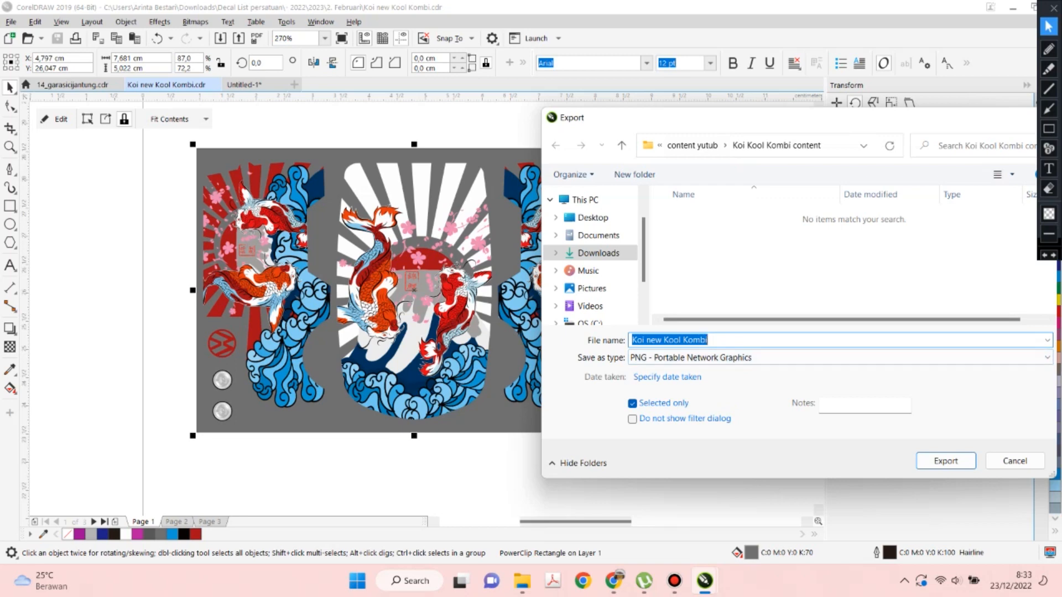
key(Return)
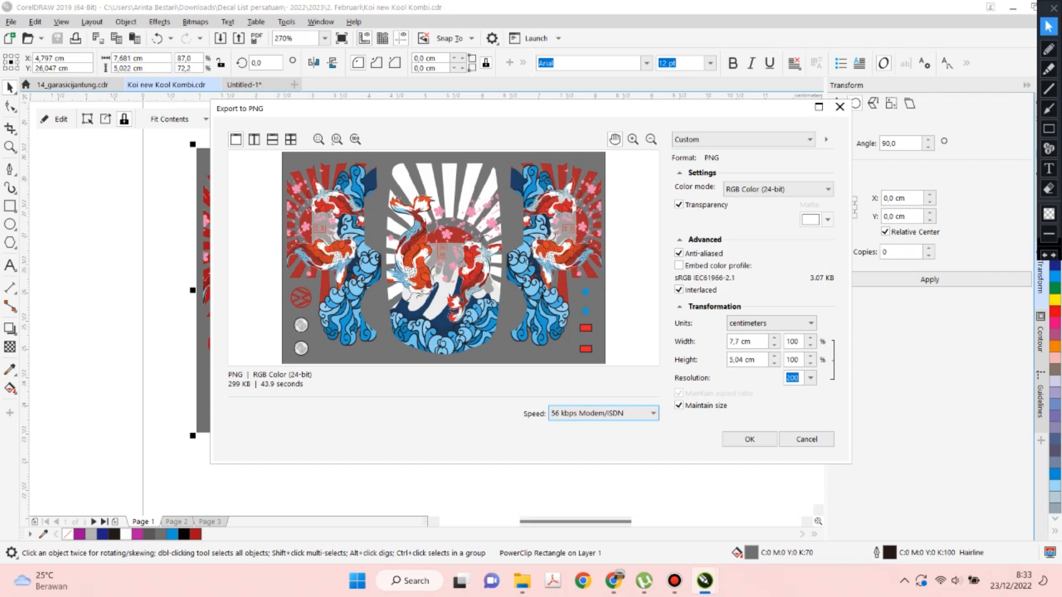
click(1049, 50)
mouse_move(663, 188)
mouse_down()
mouse_move(741, 214)
mouse_move(668, 222)
mouse_move(656, 190)
mouse_up()
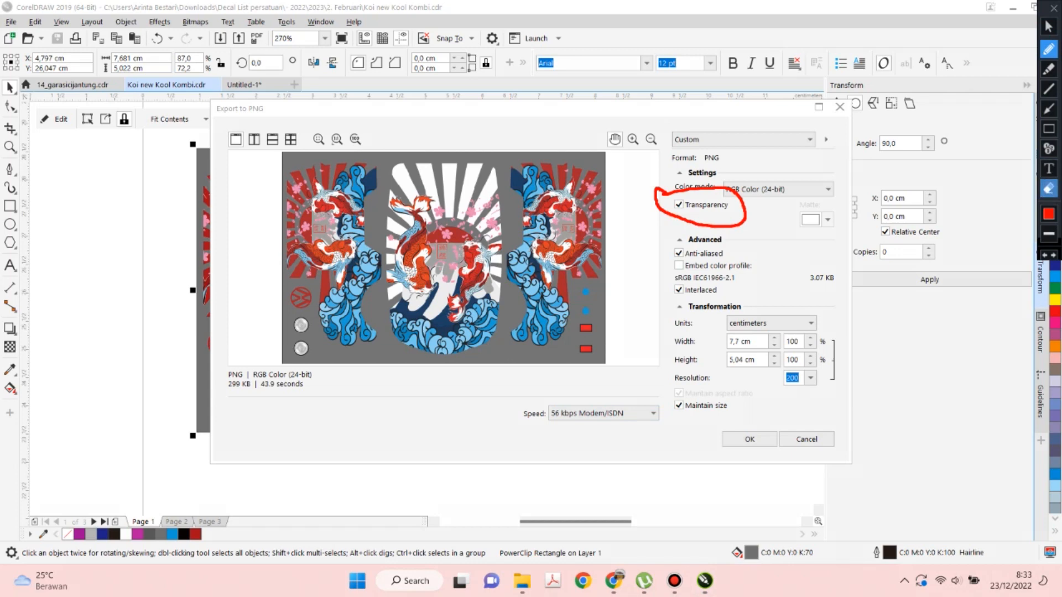
click(1049, 188)
drag(772, 236, 611, 161)
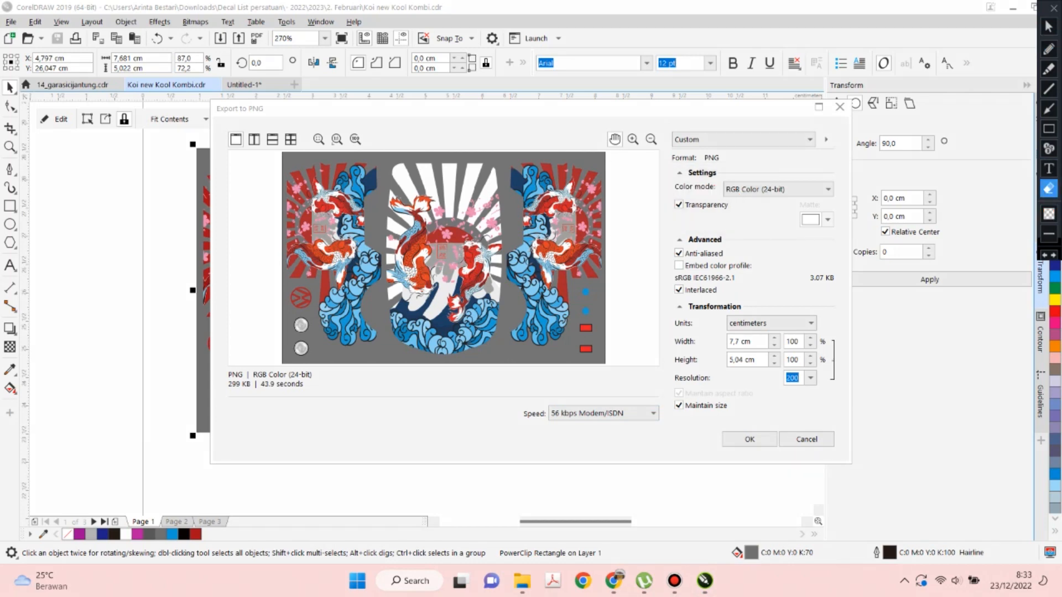
click(1048, 49)
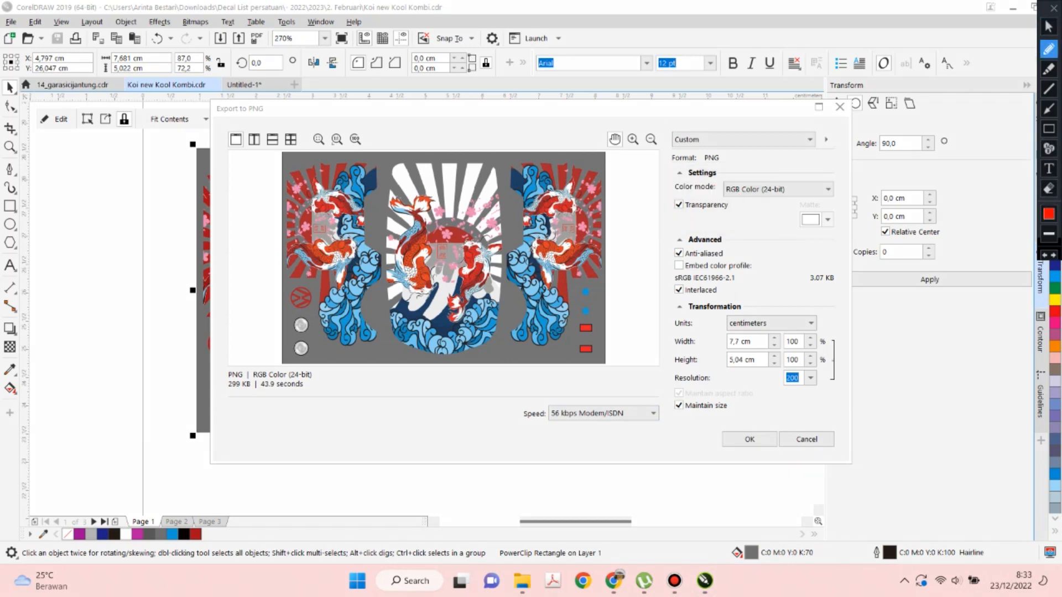
mouse_move(799, 367)
mouse_down()
mouse_move(810, 394)
mouse_move(822, 372)
mouse_move(790, 365)
mouse_up()
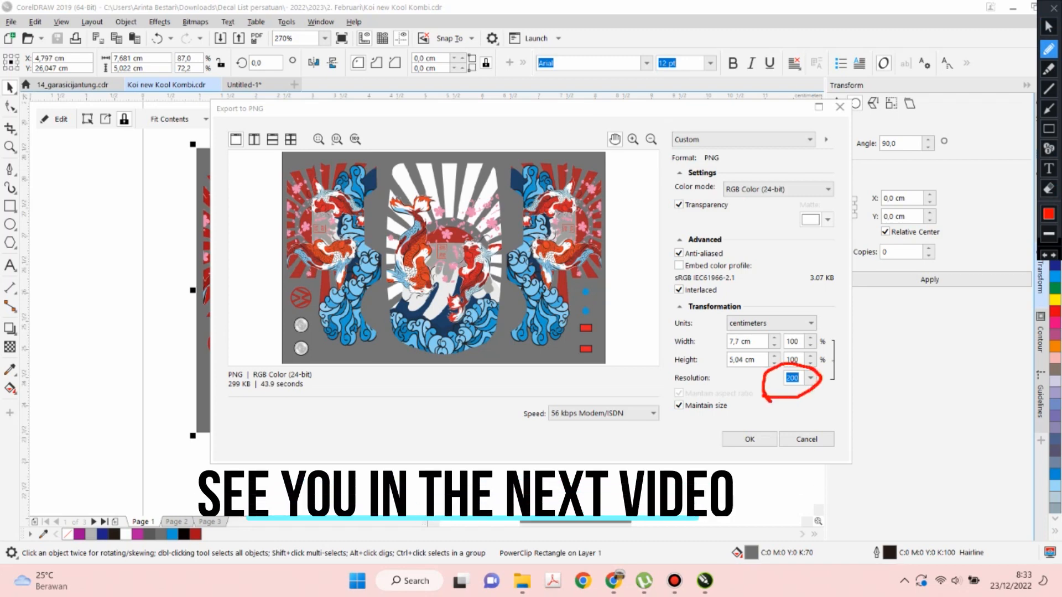
mouse_move(732, 397)
mouse_down()
mouse_move(695, 433)
mouse_move(732, 403)
mouse_up()
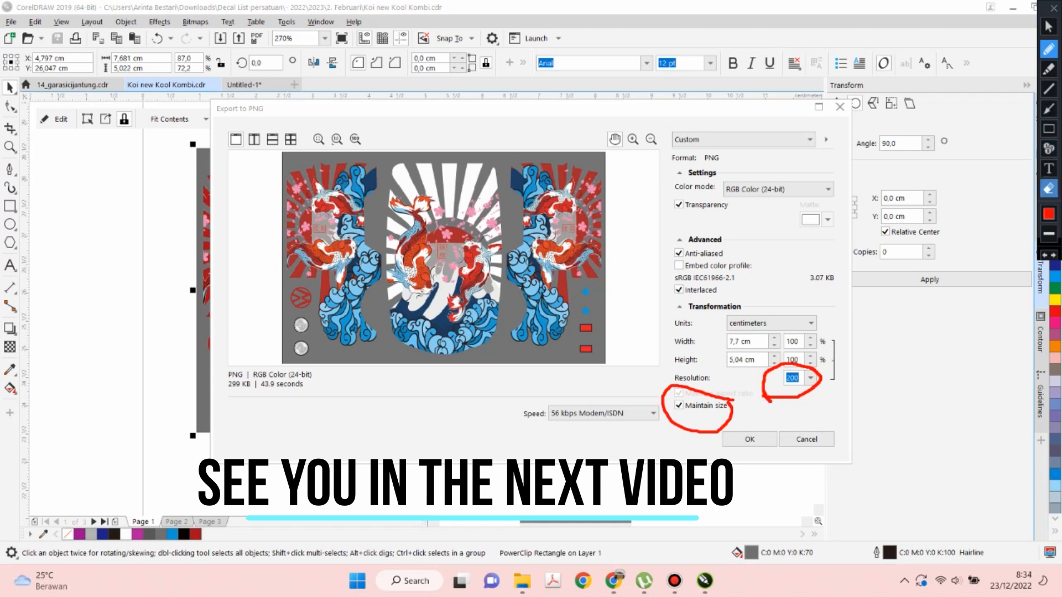
click(1049, 189)
drag(861, 350, 576, 444)
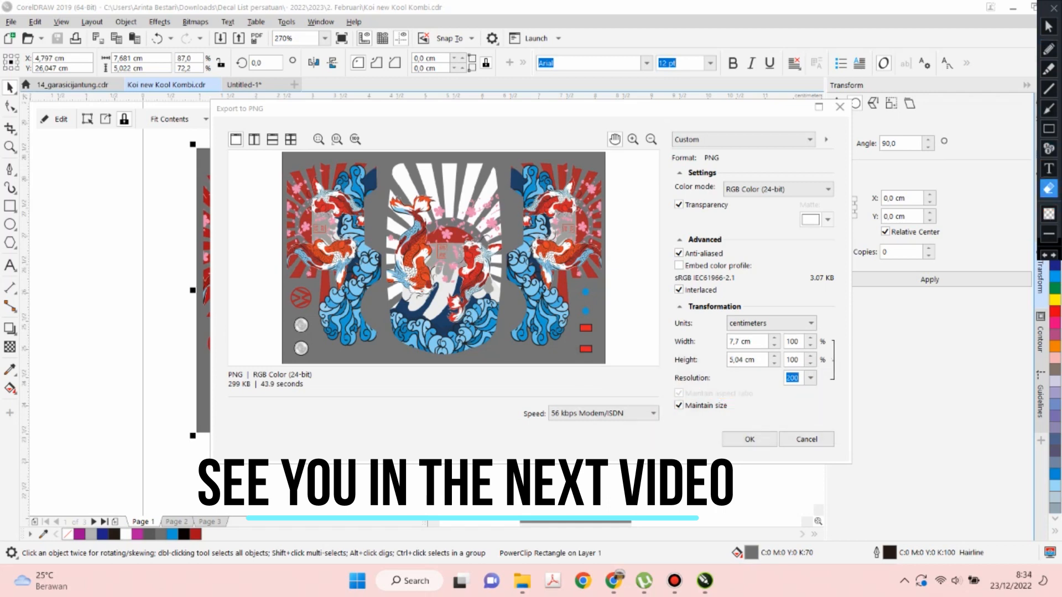
click(1048, 27)
Export the decal as PNG with transparency, resolution 200 and maintained size, and clear the selection.
click(750, 440)
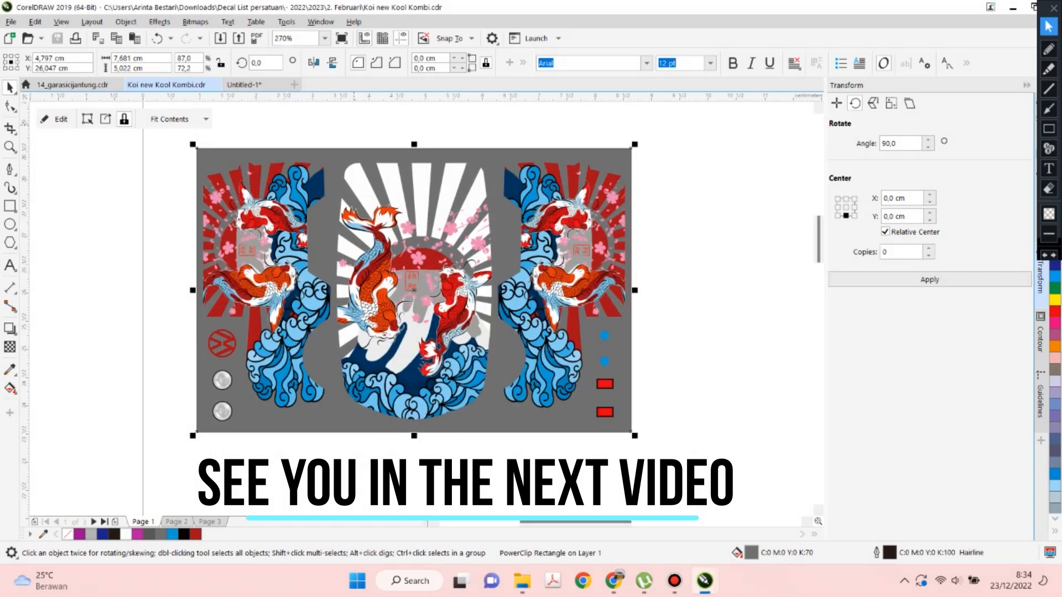
key(Escape)
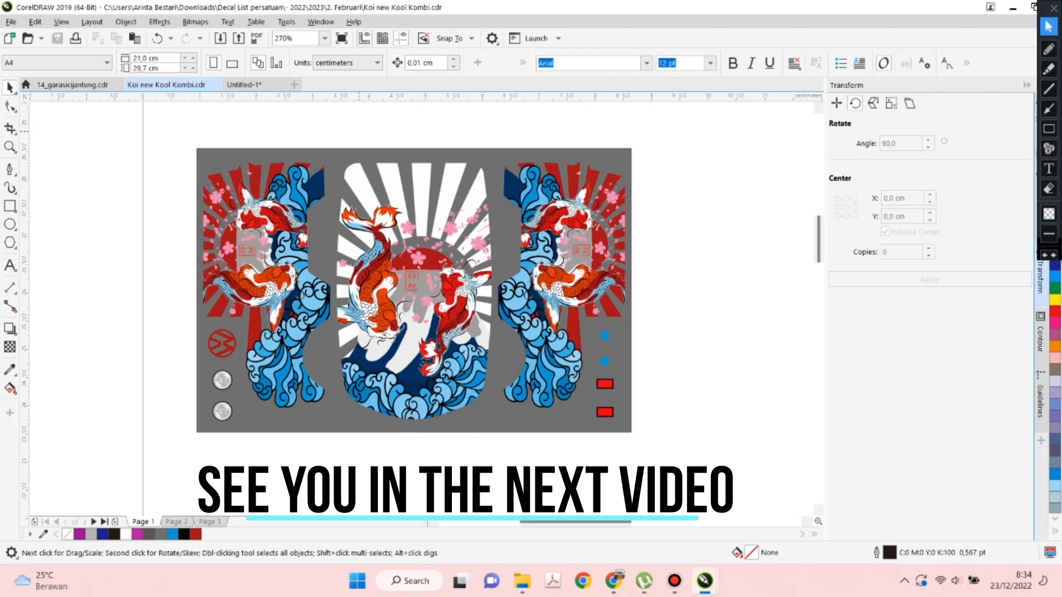